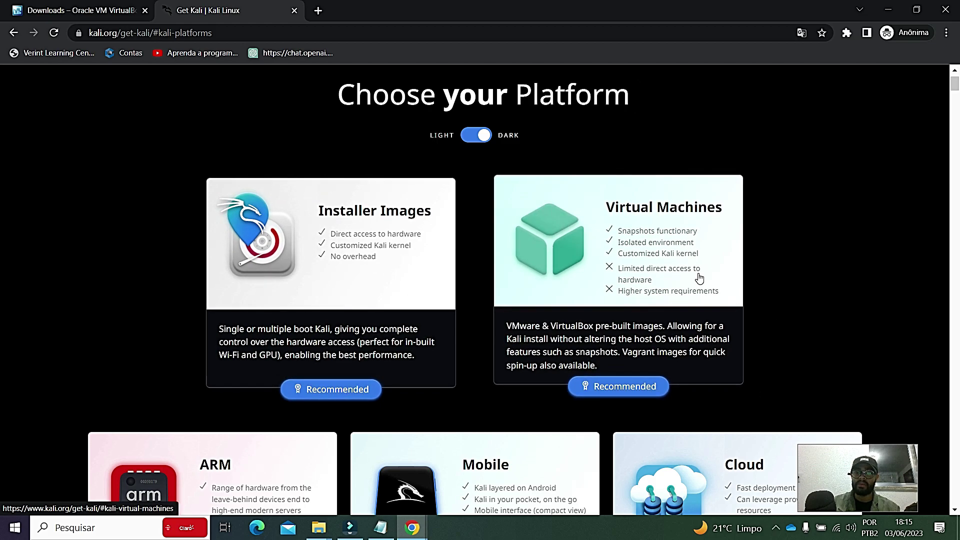
# Step: Examine the Kali Linux platform options, from installer images and virtual machines to ARM, mobile, cloud and live boot
pyautogui.scroll(-1, 698, 275)
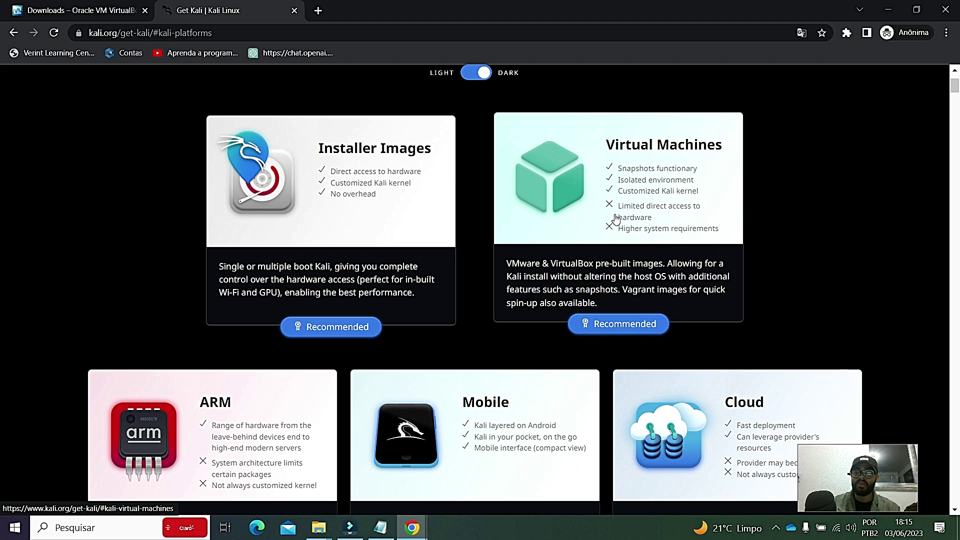
pyautogui.scroll(-2, 810, 176)
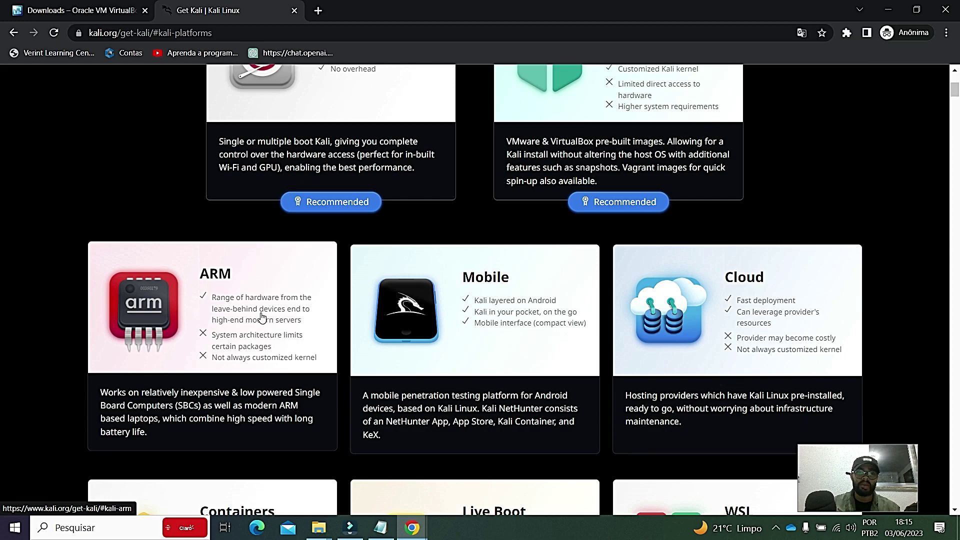
pyautogui.scroll(-1, 260, 309)
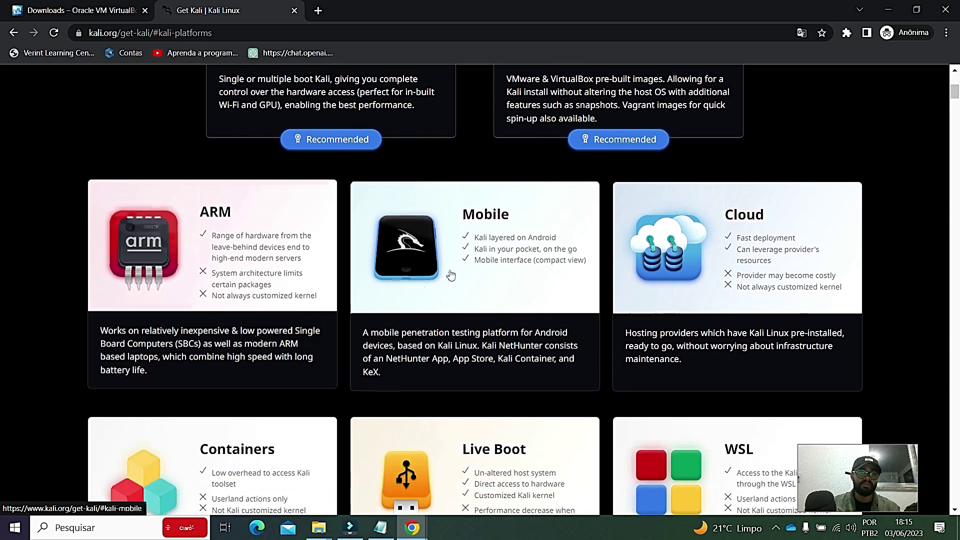
pyautogui.scroll(-1, 481, 253)
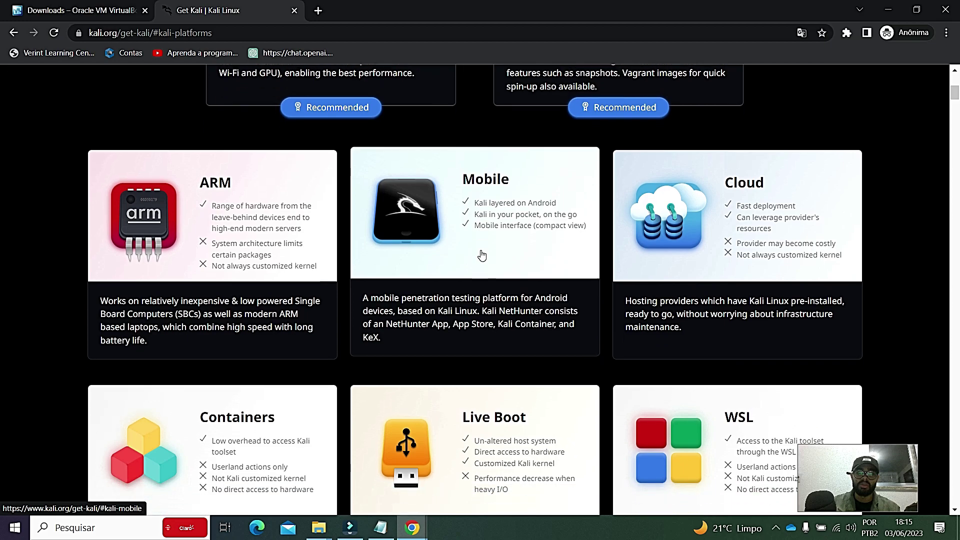
pyautogui.scroll(-1, 507, 397)
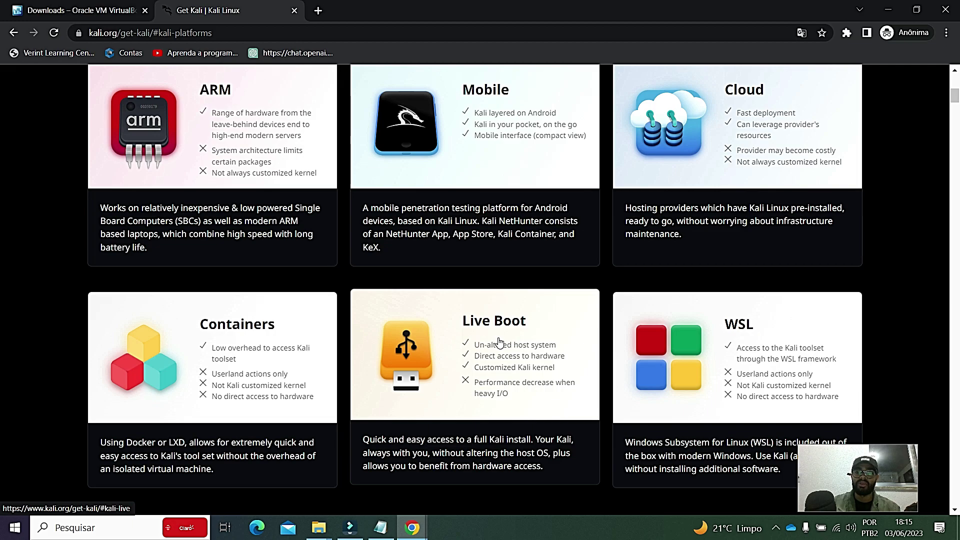
pyautogui.scroll(1, 502, 347)
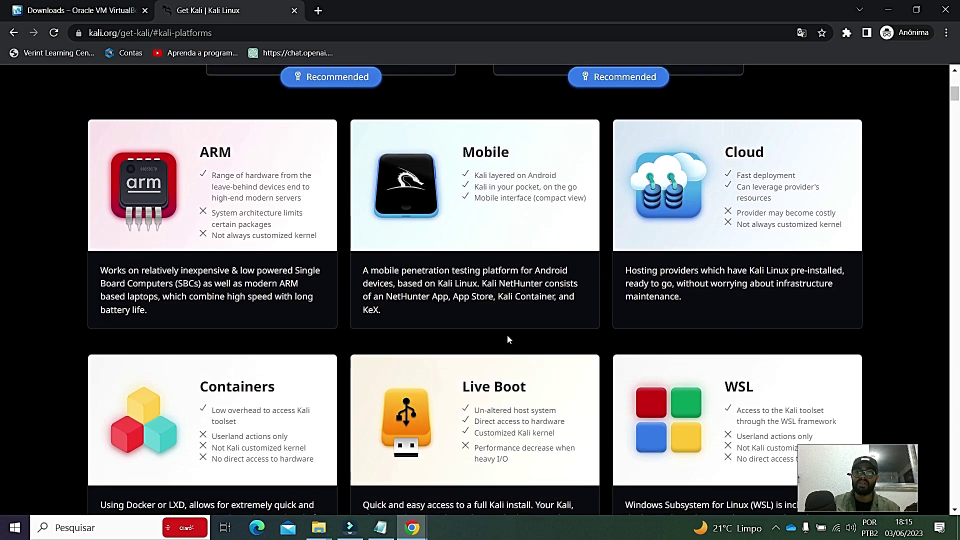
pyautogui.scroll(1, 507, 339)
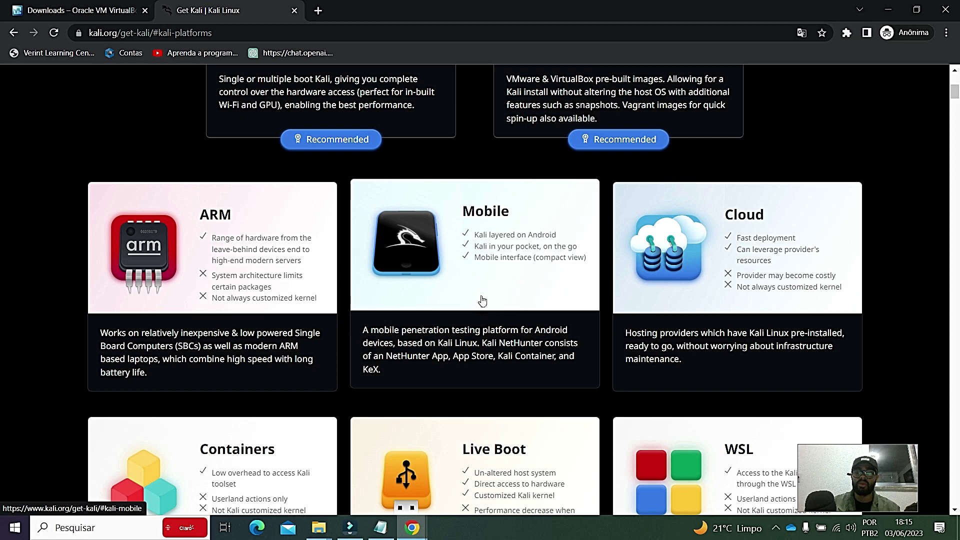
pyautogui.scroll(3, 482, 298)
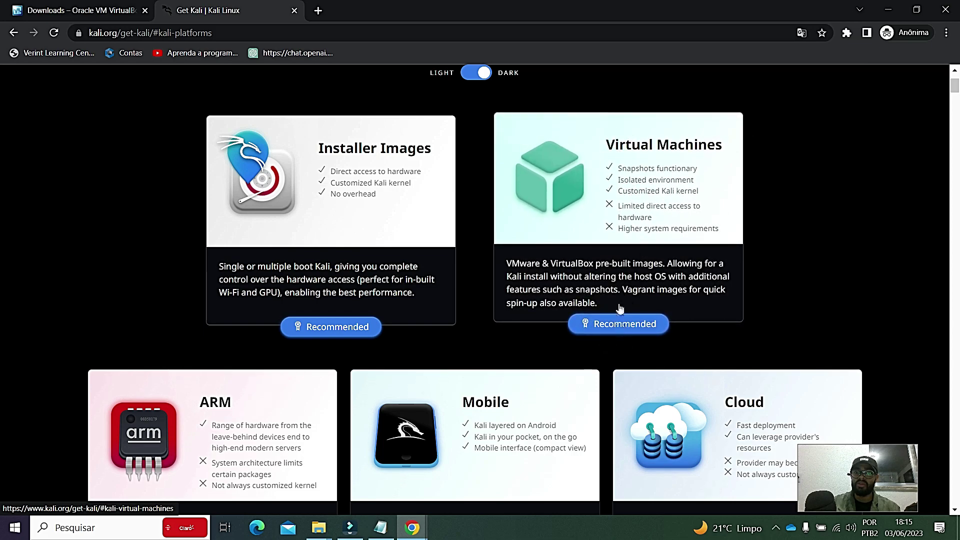
# Step: Open the Virtual Machines platform, compare the 64-bit and 32-bit images, and leave 64-bit selected
pyautogui.click(605, 323)
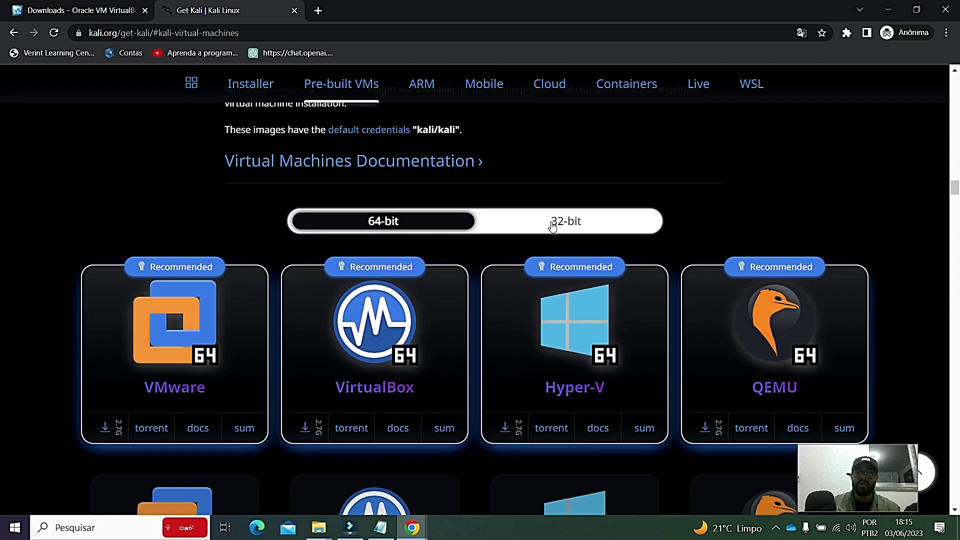
pyautogui.click(555, 221)
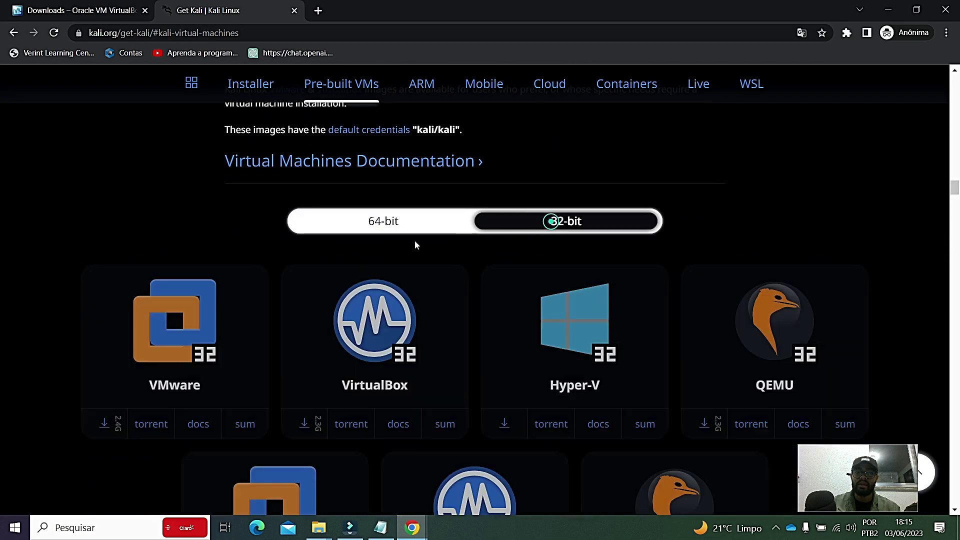
pyautogui.click(380, 223)
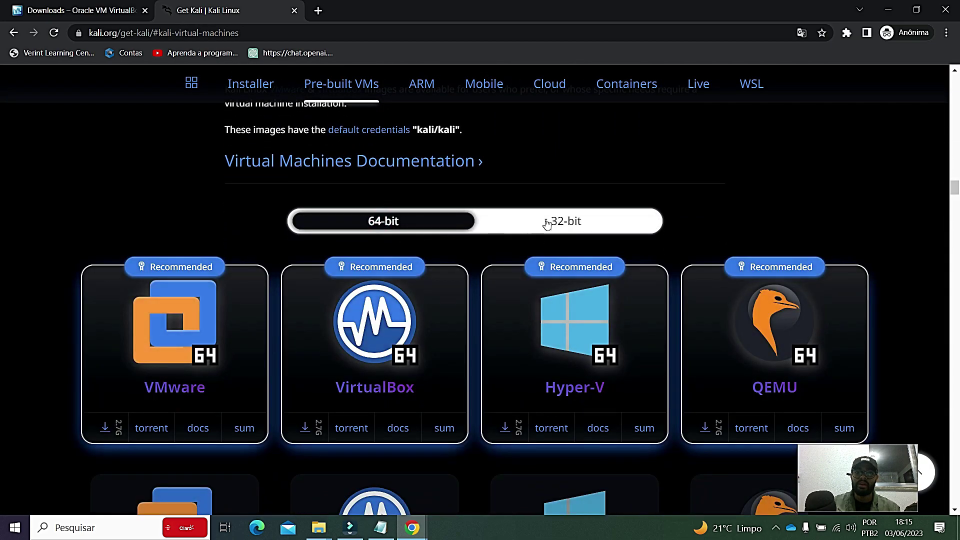
pyautogui.click(579, 220)
pyautogui.click(400, 222)
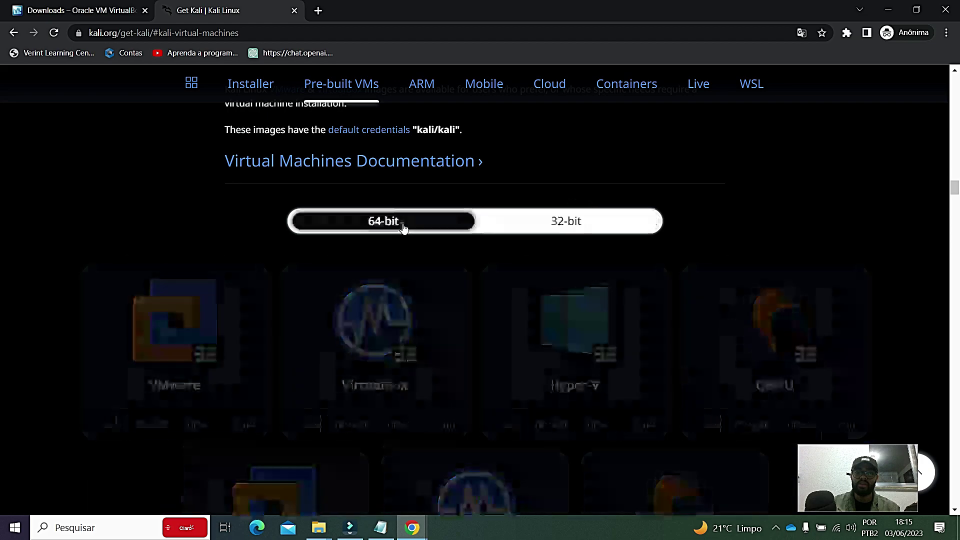
pyautogui.scroll(-1, 431, 280)
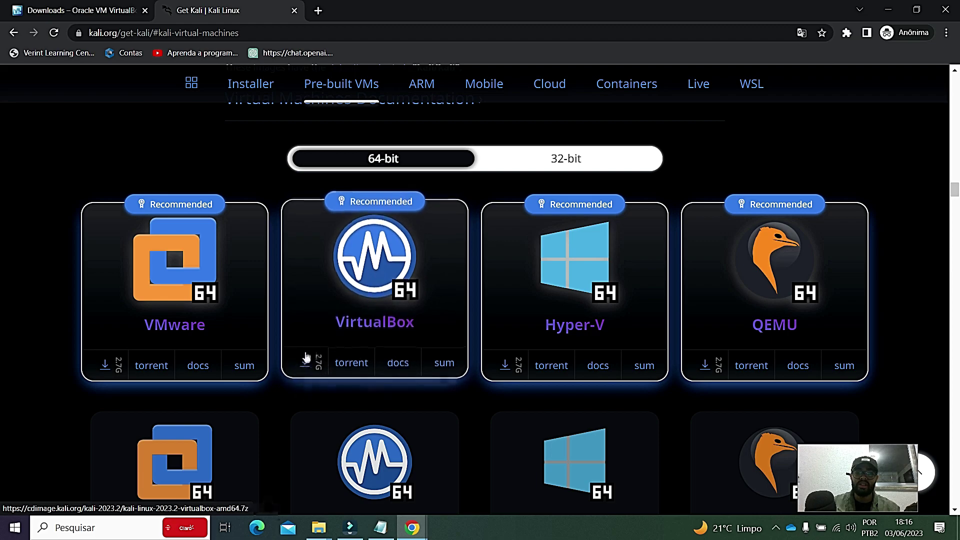
pyautogui.click(306, 365)
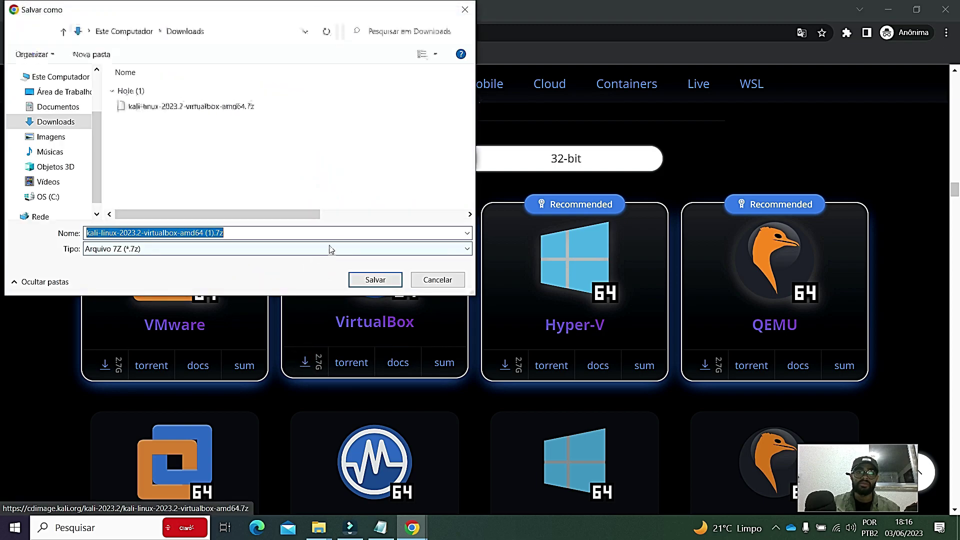
pyautogui.click(69, 125)
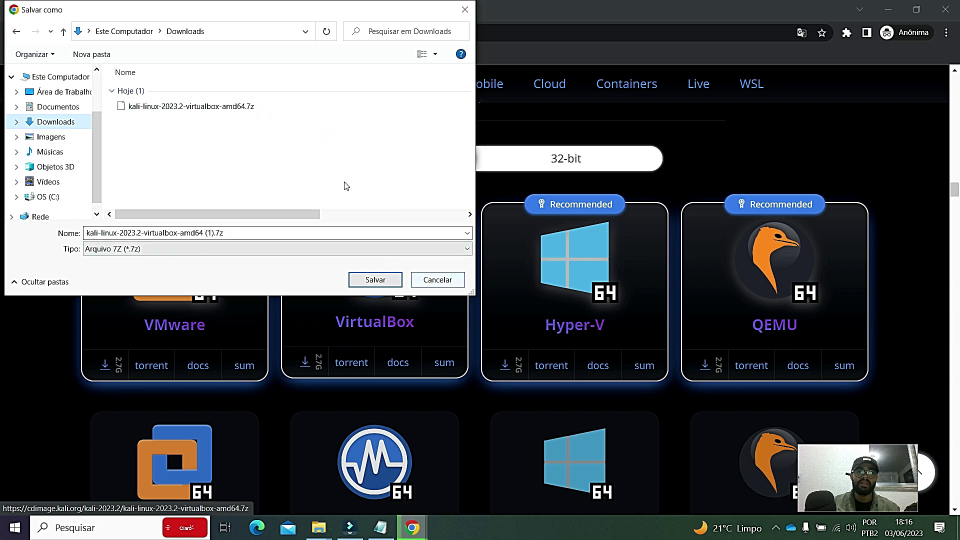
pyautogui.click(440, 281)
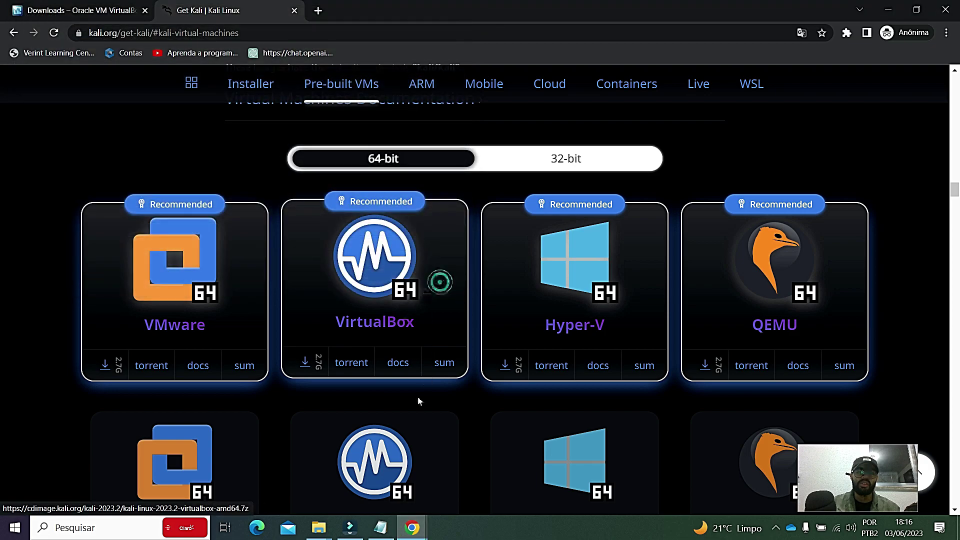
# Step: Switch to the Downloads folder in File Explorer, refresh it, and permanently delete the VirtualBox installer and Extension Pack files
pyautogui.moveTo(330, 532)
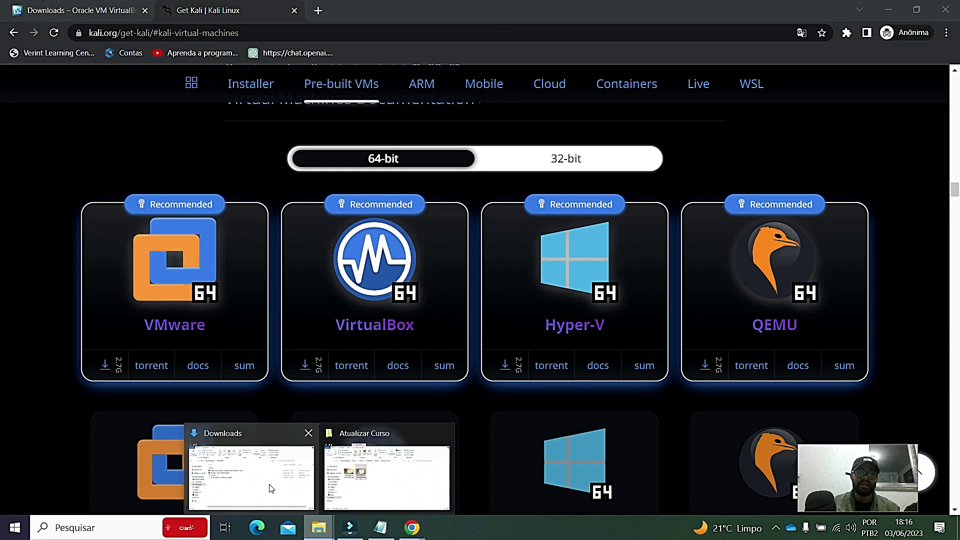
pyautogui.click(272, 492)
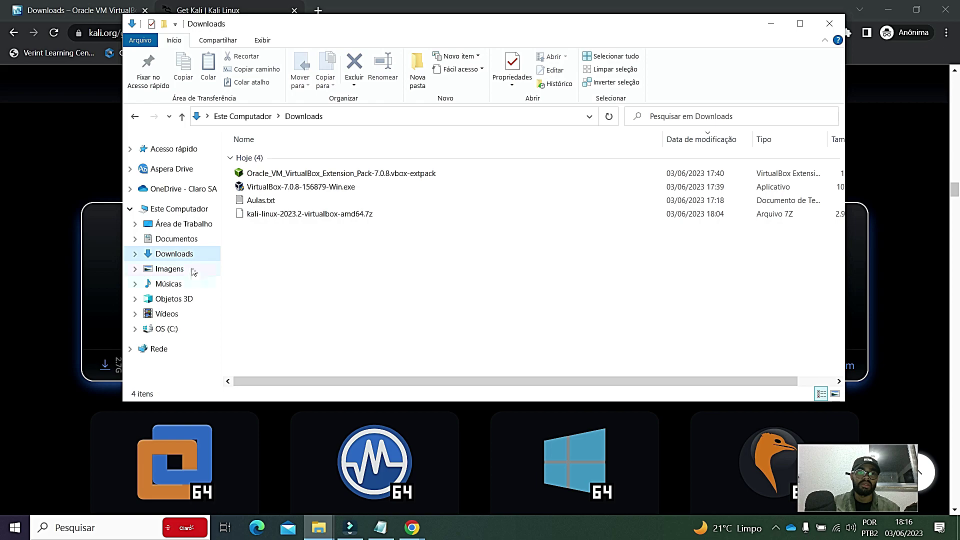
pyautogui.click(609, 116)
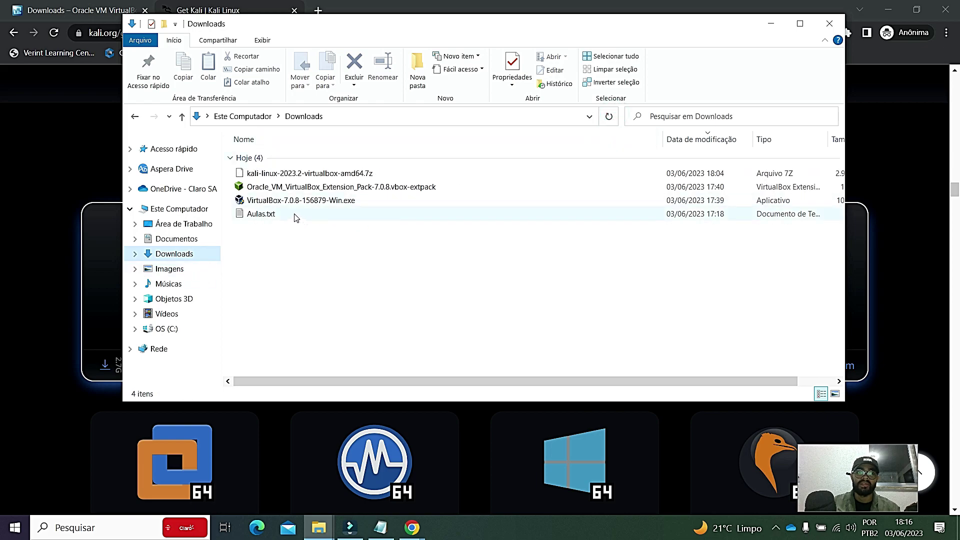
pyautogui.click(289, 205)
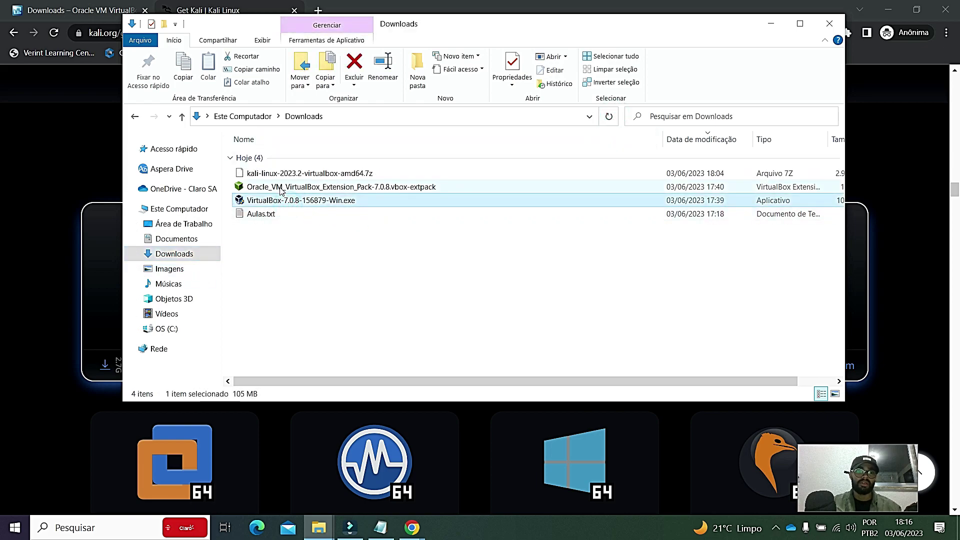
pyautogui.keyDown('ctrl'); pyautogui.click(281, 187); pyautogui.keyUp('ctrl')
pyautogui.hotkey('shift', 'Delete')
pyautogui.press('Return')
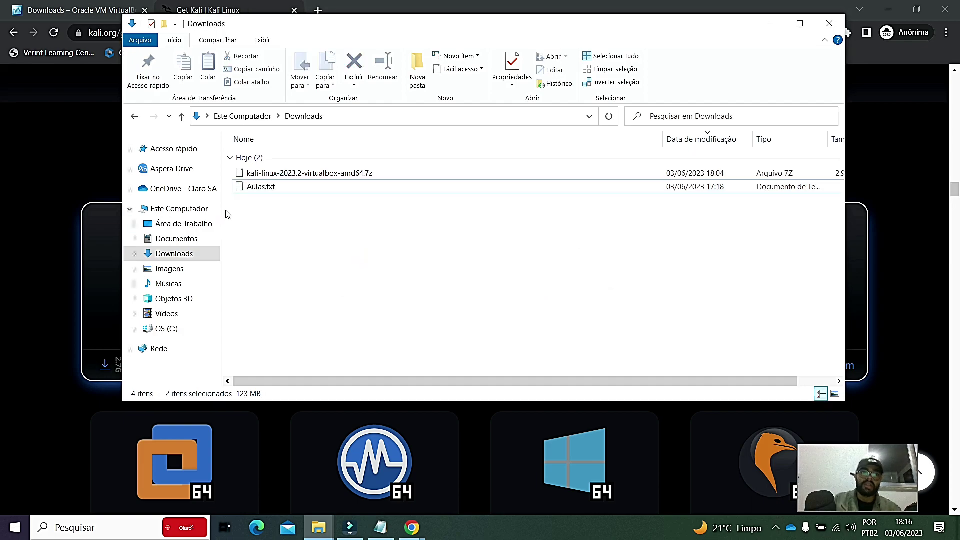
# Step: Extract the kali-linux-2023.2-virtualbox-amd64.7z archive into the Downloads folder with 7-Zip's Extrair Aqui option
pyautogui.click(270, 174)
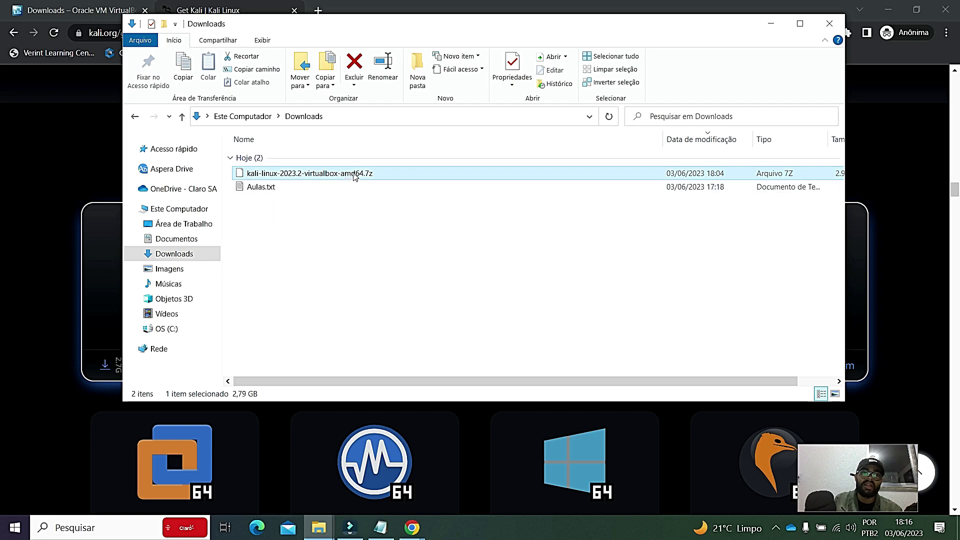
pyautogui.rightClick(359, 177)
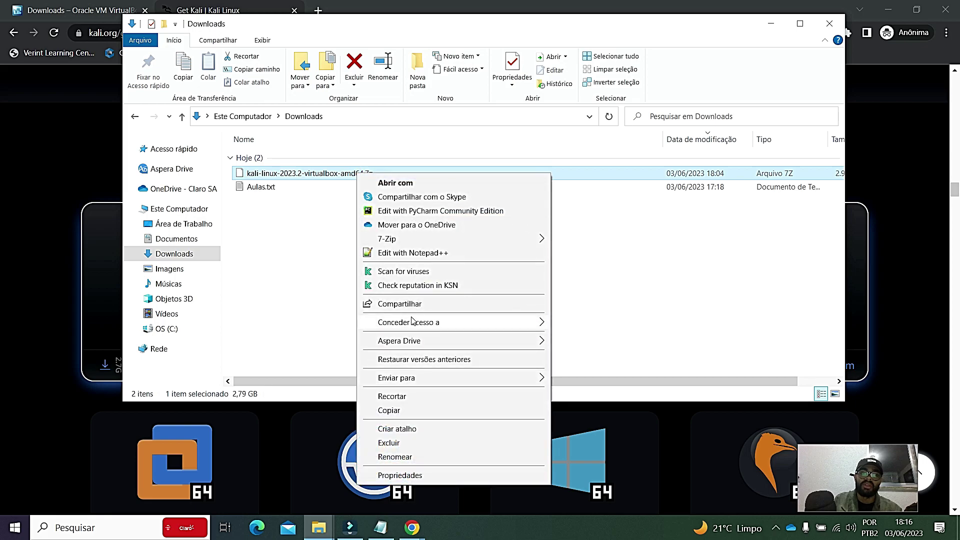
pyautogui.moveTo(419, 240)
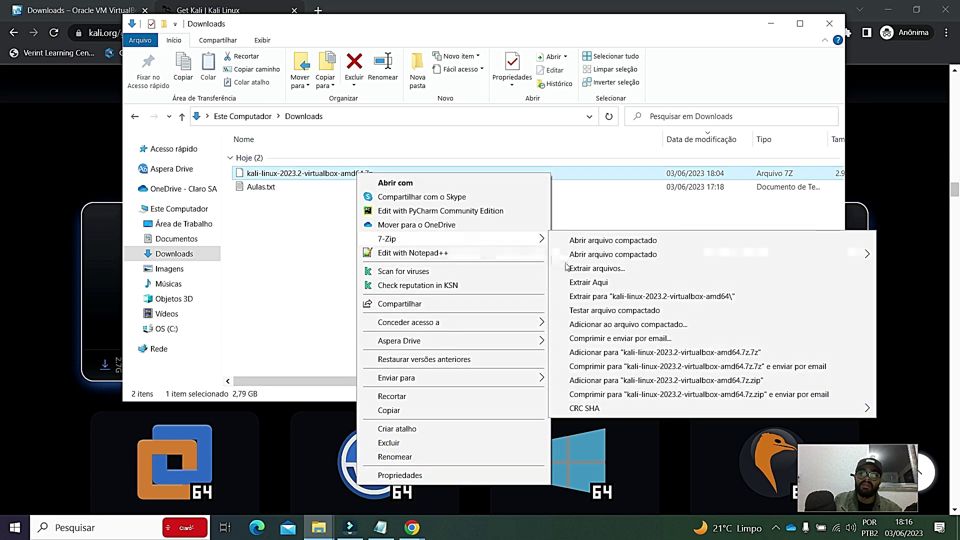
pyautogui.click(587, 283)
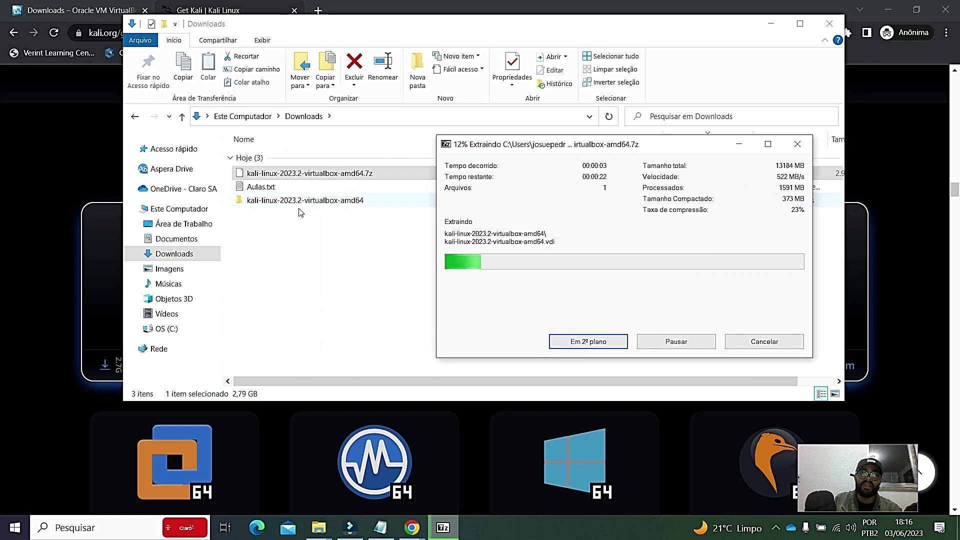
# Step: Inspect the contents of the kali-linux-2023.2-virtualbox-amd64 folder during extraction, return to Downloads, and check the 7-Zip extraction progress
pyautogui.doubleClick(288, 201)
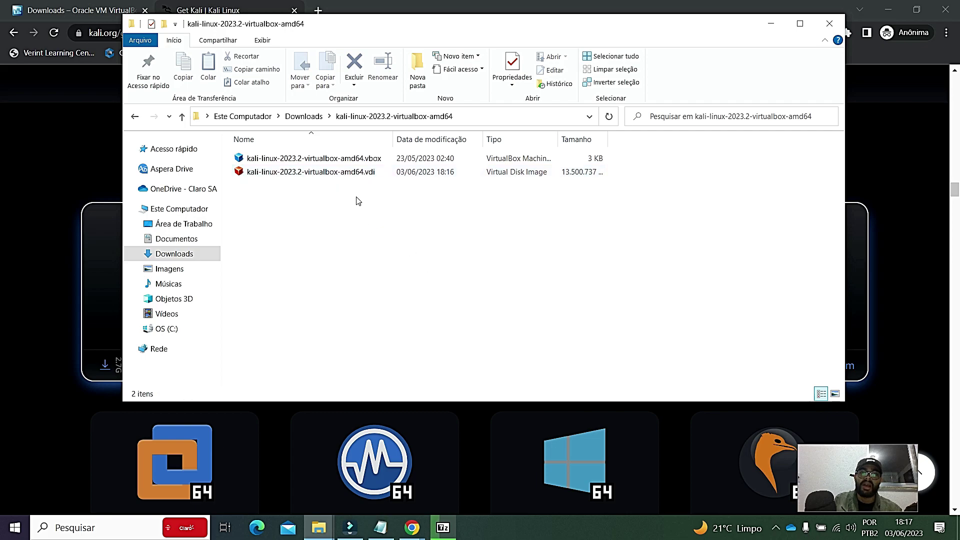
pyautogui.click(134, 116)
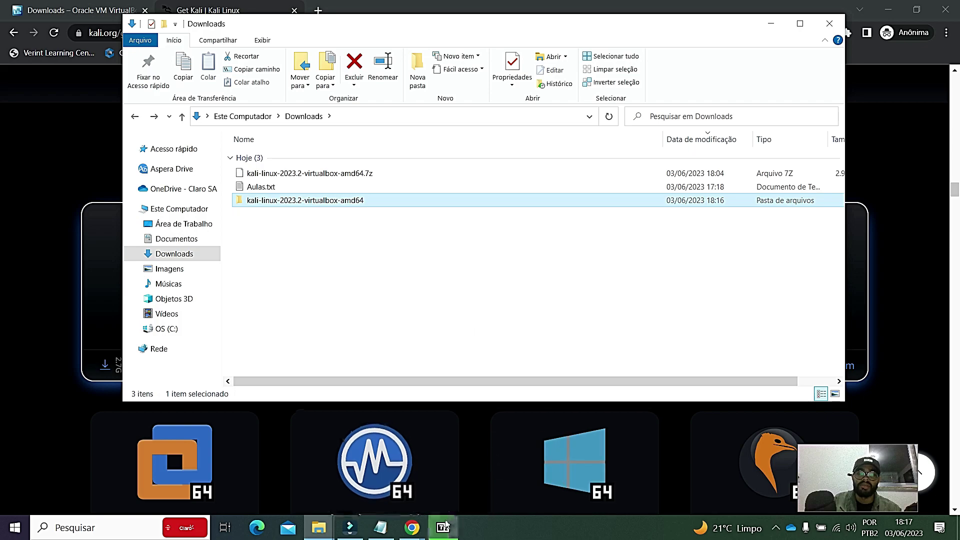
pyautogui.click(442, 527)
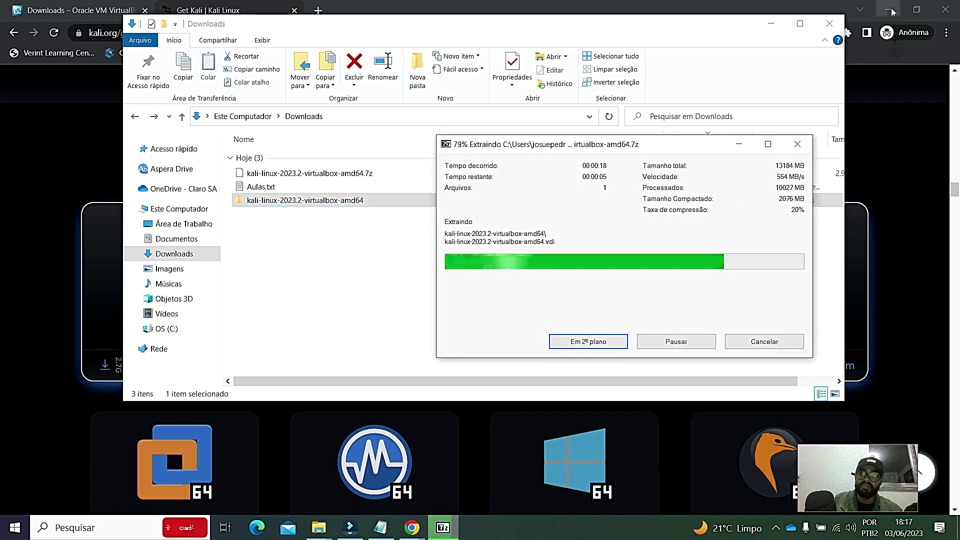
# Step: Minimize the browser, Downloads and Atualizar Curso windows to clear the desktop
pyautogui.click(893, 12)
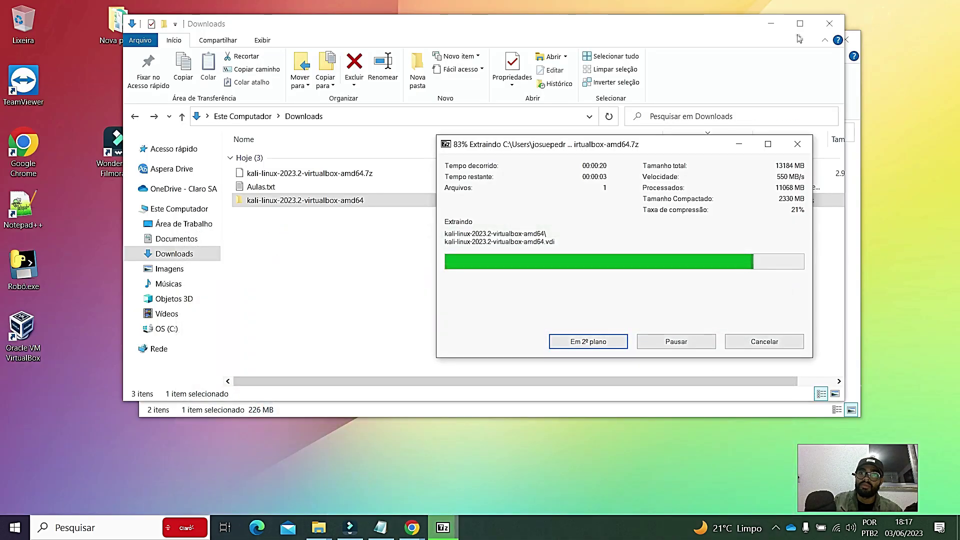
pyautogui.click(770, 23)
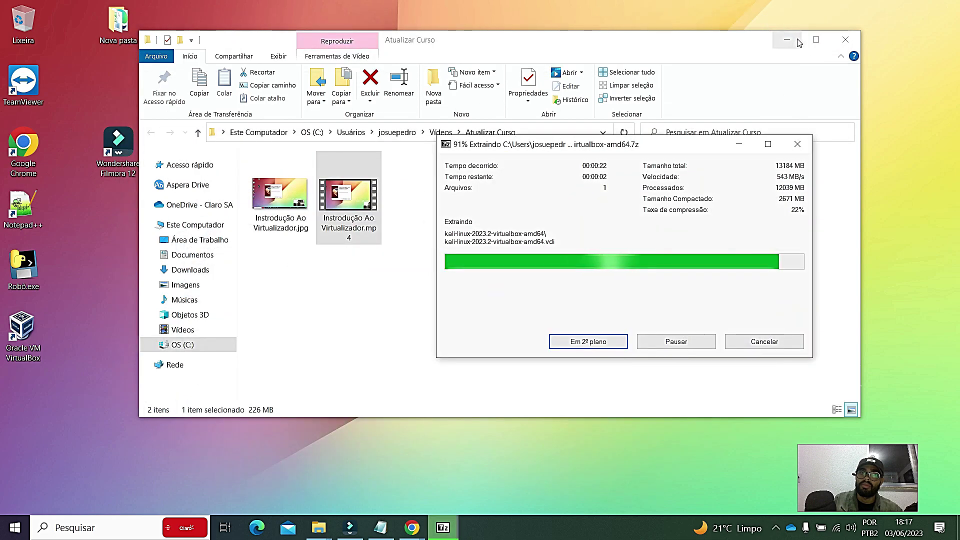
pyautogui.click(796, 39)
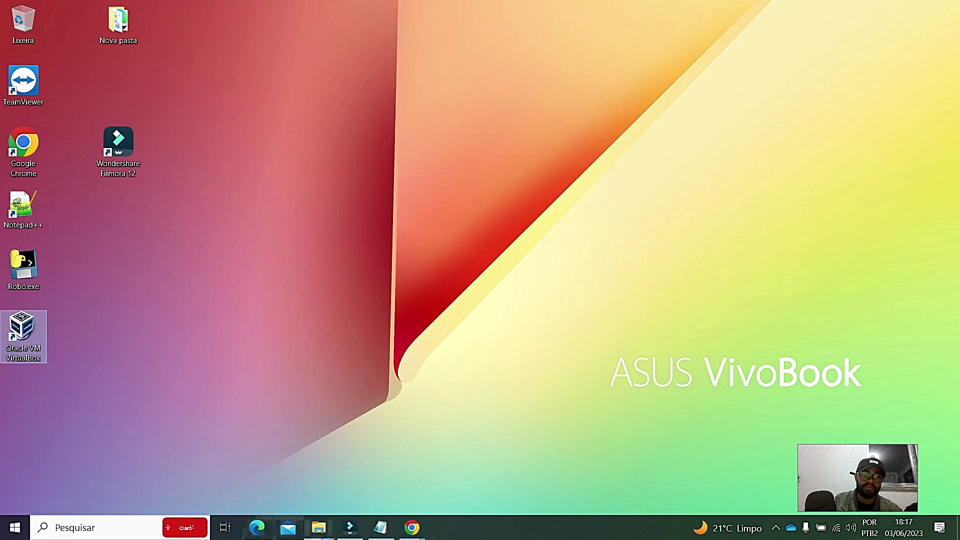
# Step: Restore the Downloads window, open the extracted kali-linux-2023.2-virtualbox-amd64 folder, and select its .vdi disk image
pyautogui.moveTo(318, 528)
pyautogui.click(256, 476)
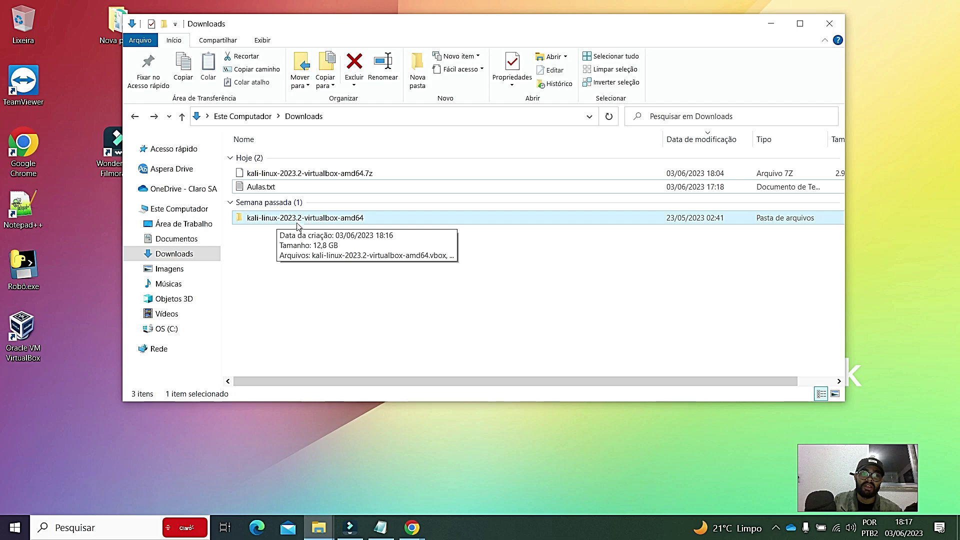
pyautogui.doubleClick(295, 219)
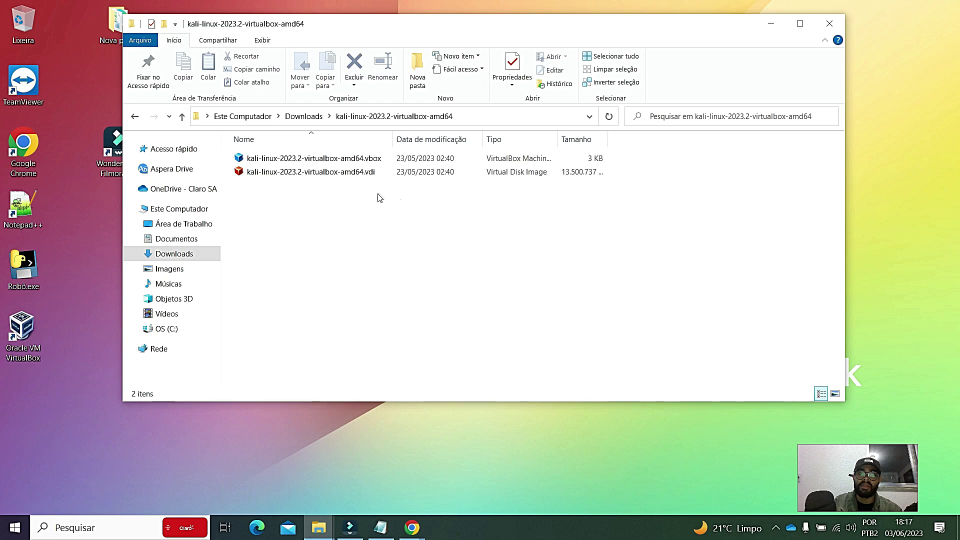
pyautogui.doubleClick(352, 177)
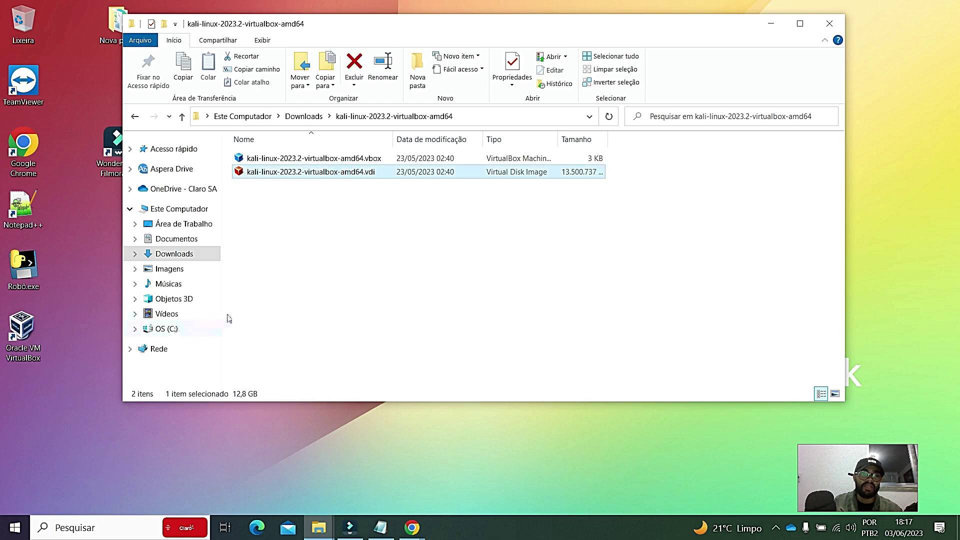
# Step: Create a new folder named Udemy at the root of the OS (C:) drive
pyautogui.click(159, 330)
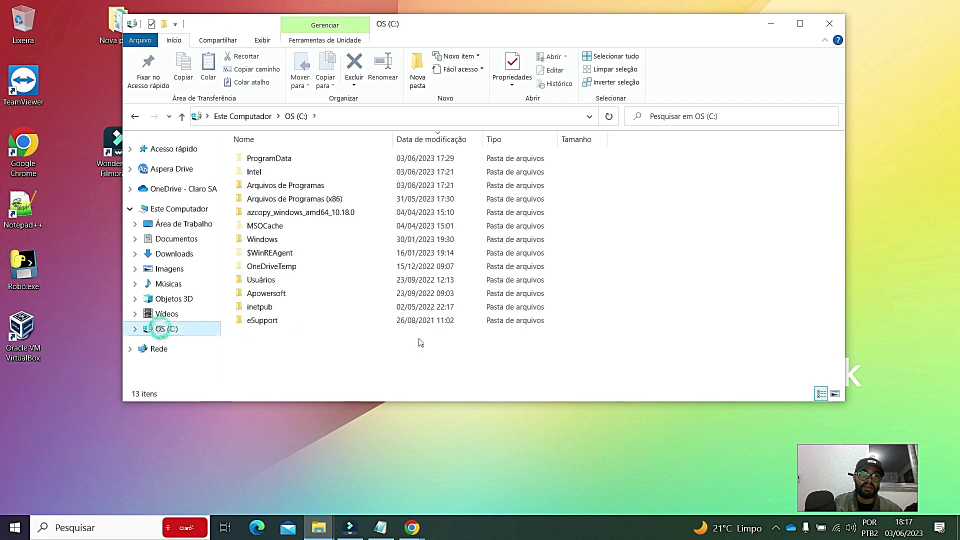
pyautogui.rightClick(393, 350)
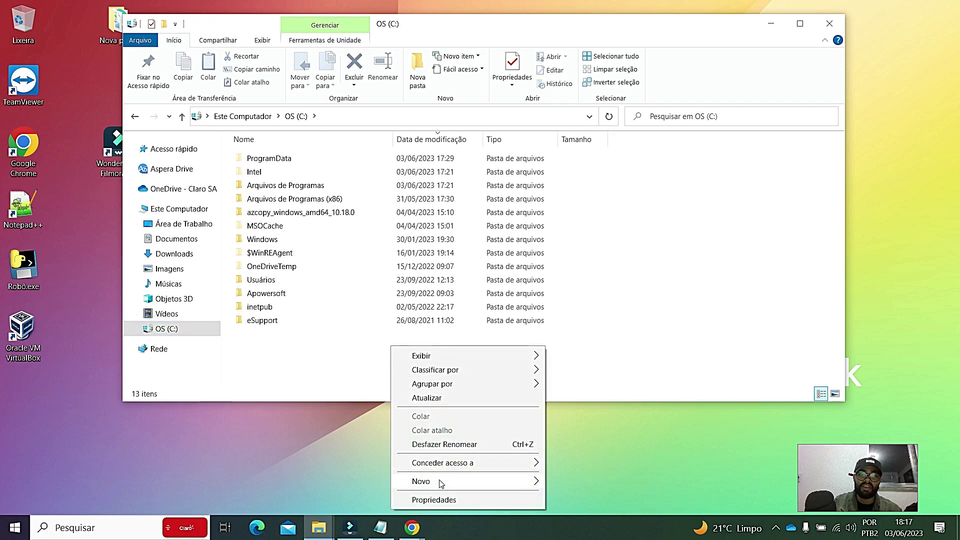
pyautogui.moveTo(494, 488)
pyautogui.click(572, 482)
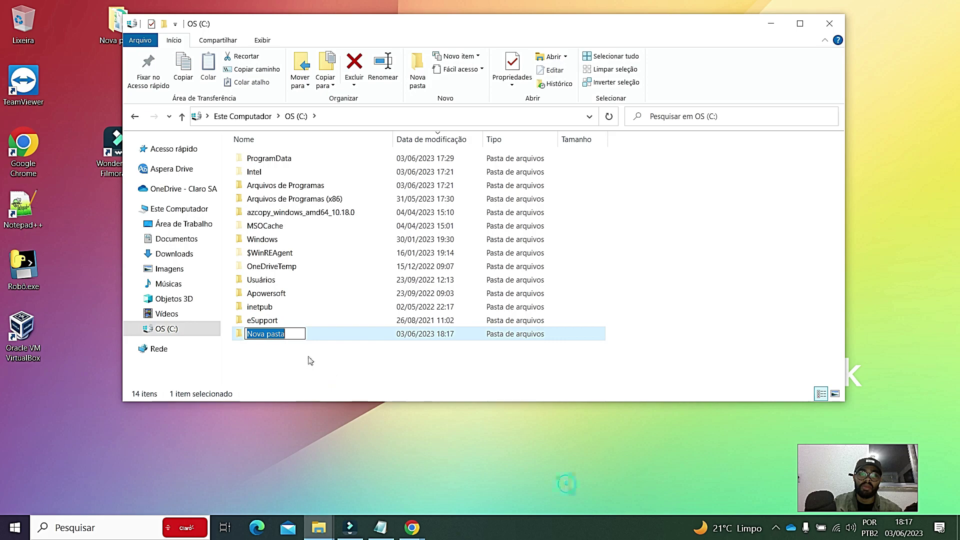
pyautogui.write('U')
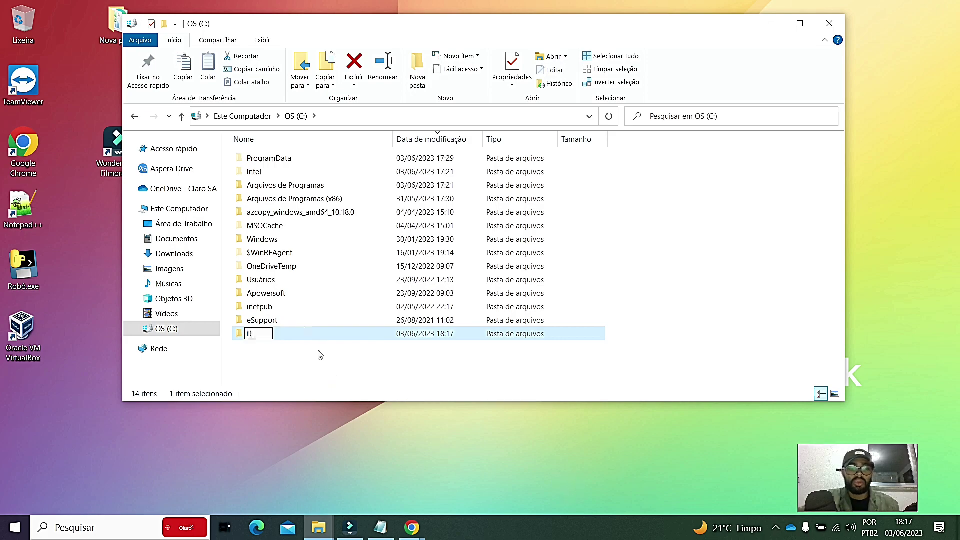
pyautogui.write('demy')
pyautogui.press('Return')
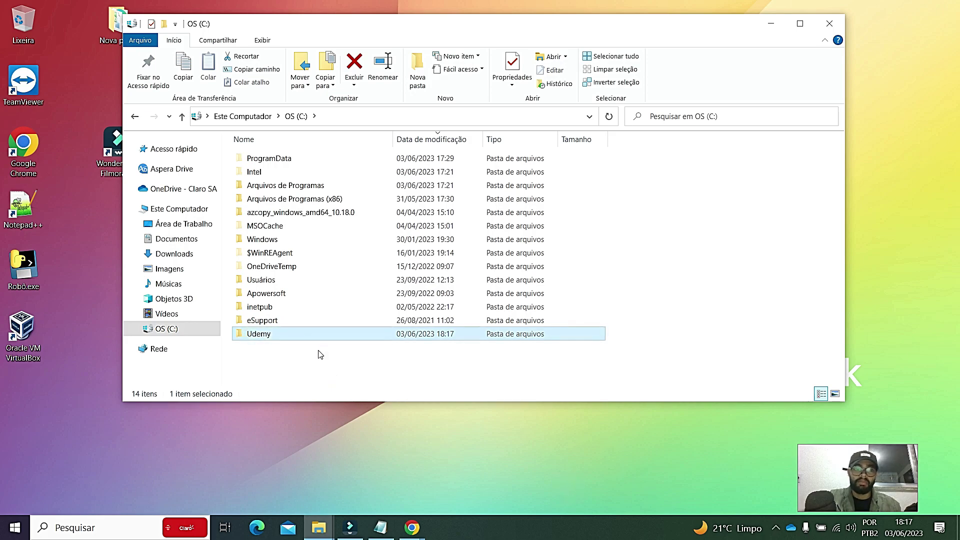
# Step: Move the kali-linux-2023.2-virtualbox-amd64 folder from Downloads into C:\Udemy
pyautogui.click(178, 254)
pyautogui.click(269, 221)
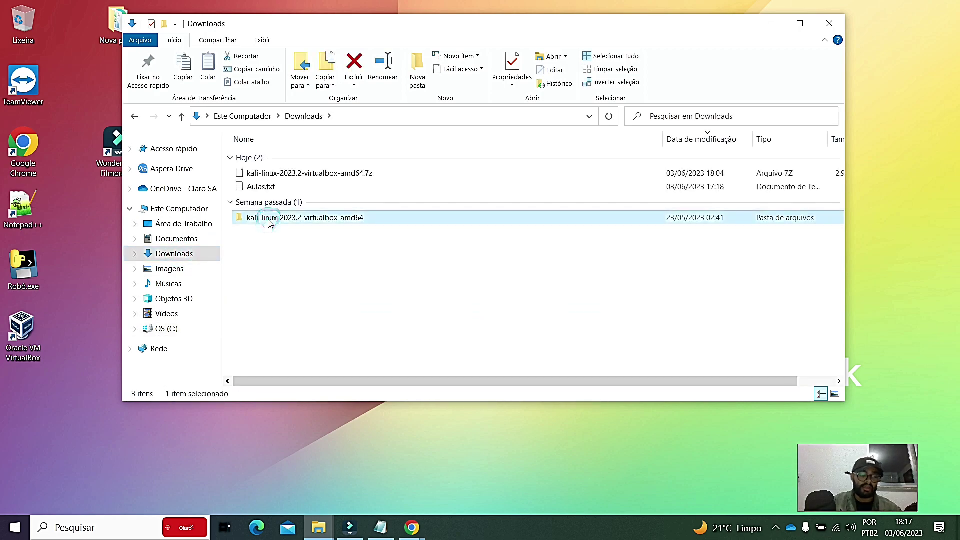
pyautogui.click(175, 330)
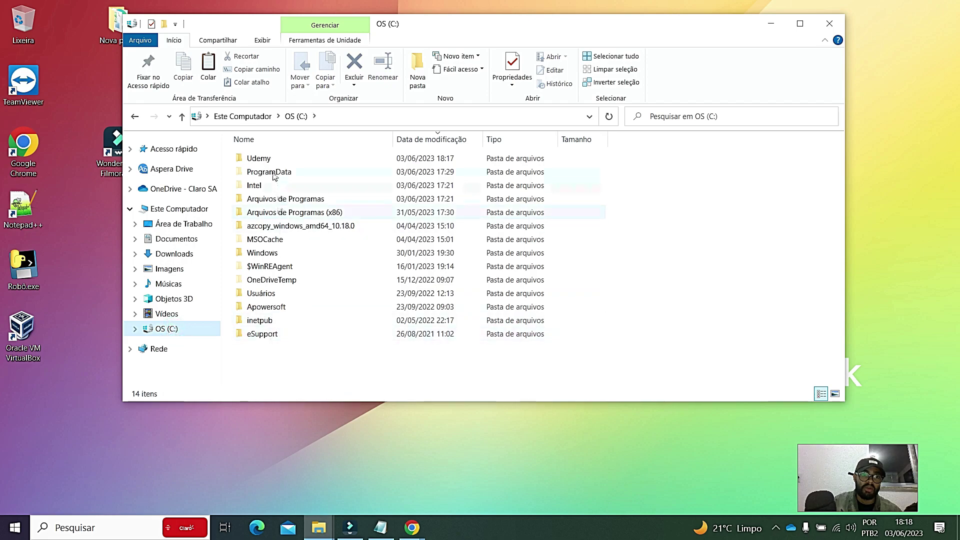
pyautogui.click(268, 159)
pyautogui.doubleClick(268, 158)
pyautogui.hotkey('ctrl', 'v')
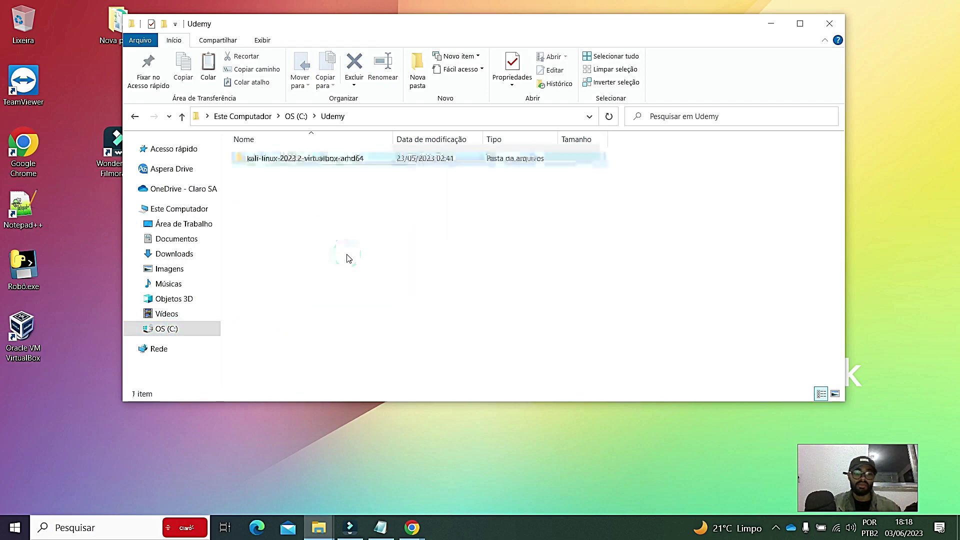
# Step: Check the .vbox and .vdi files inside the moved kali-linux-2023.2-virtualbox-amd64 folder, and close the File Explorer window
pyautogui.doubleClick(317, 161)
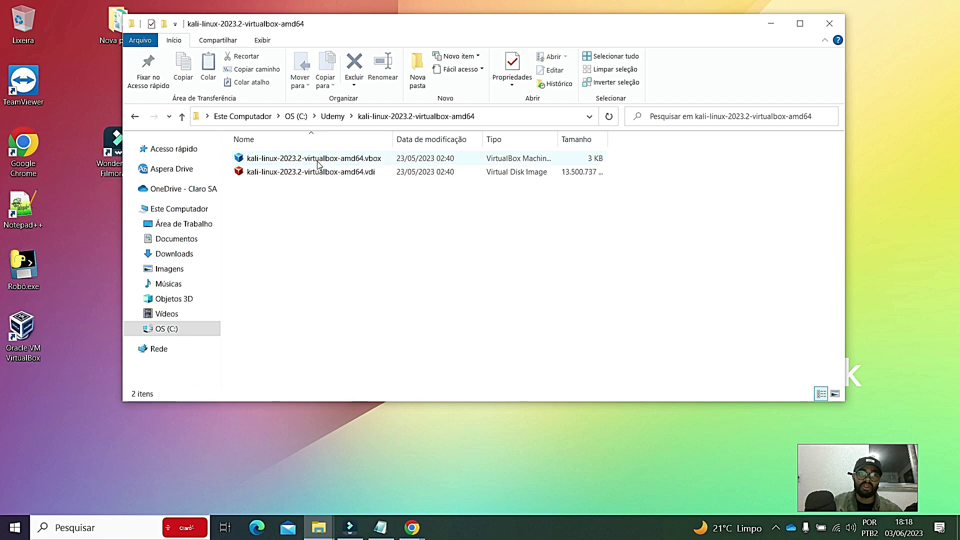
pyautogui.moveTo(350, 180)
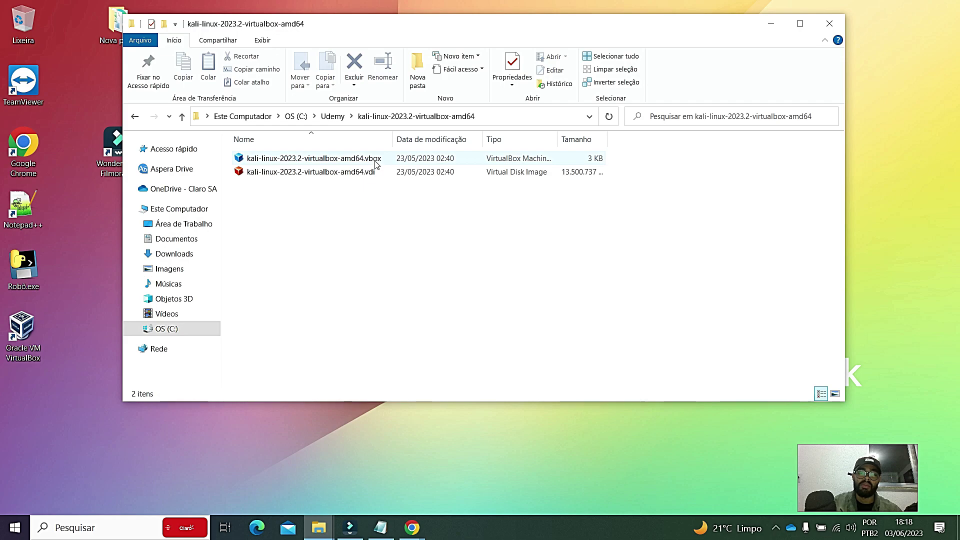
pyautogui.click(829, 24)
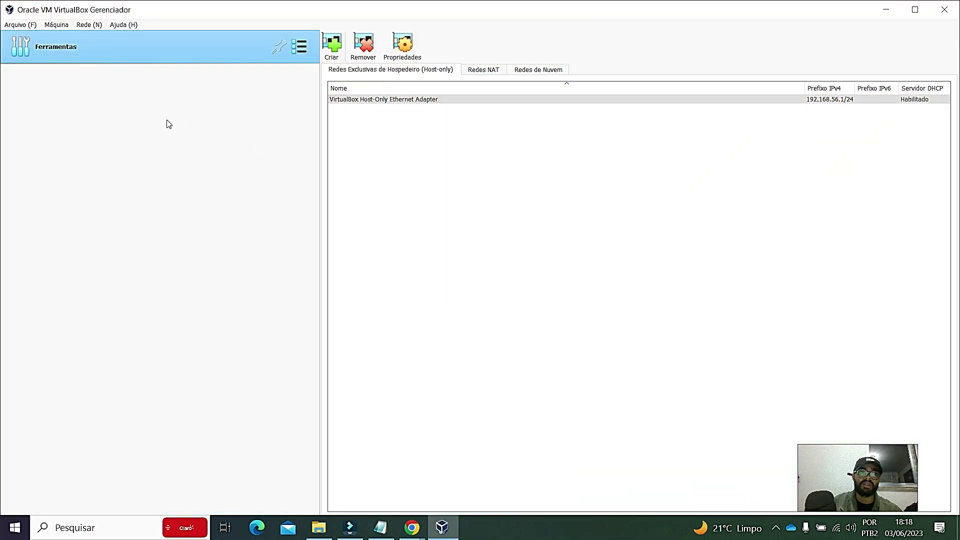
# Step: In Oracle VM VirtualBox, start creating a new virtual machine and name it Kali Liux
pyautogui.click(56, 26)
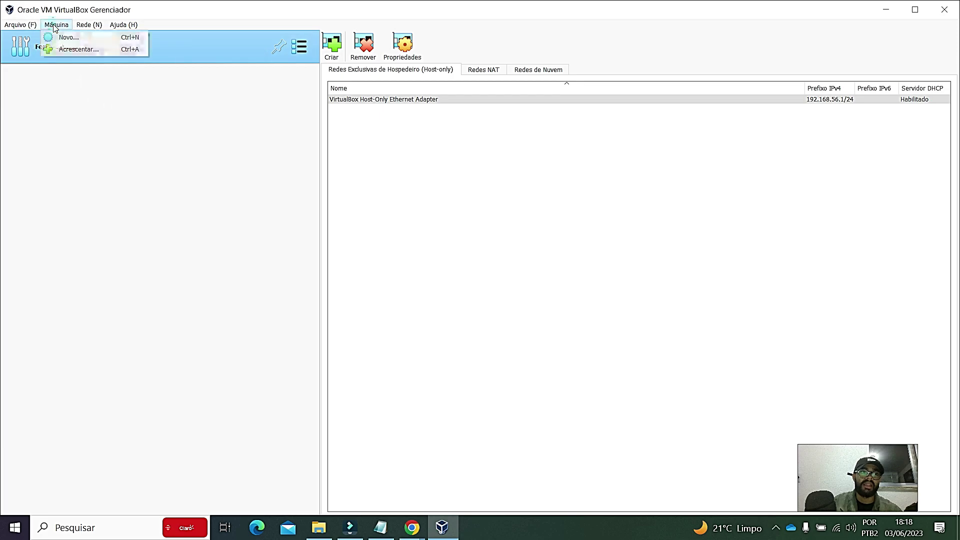
pyautogui.click(69, 37)
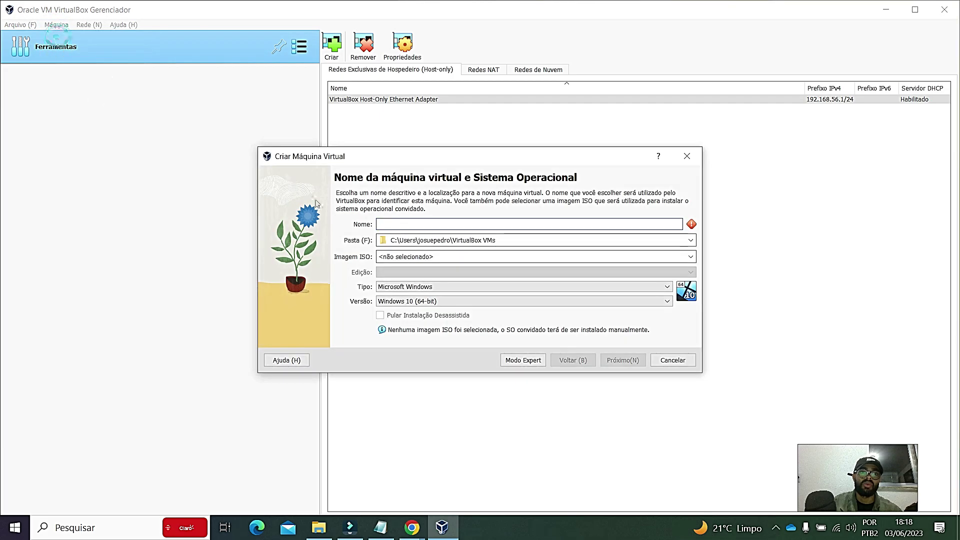
pyautogui.click(400, 224)
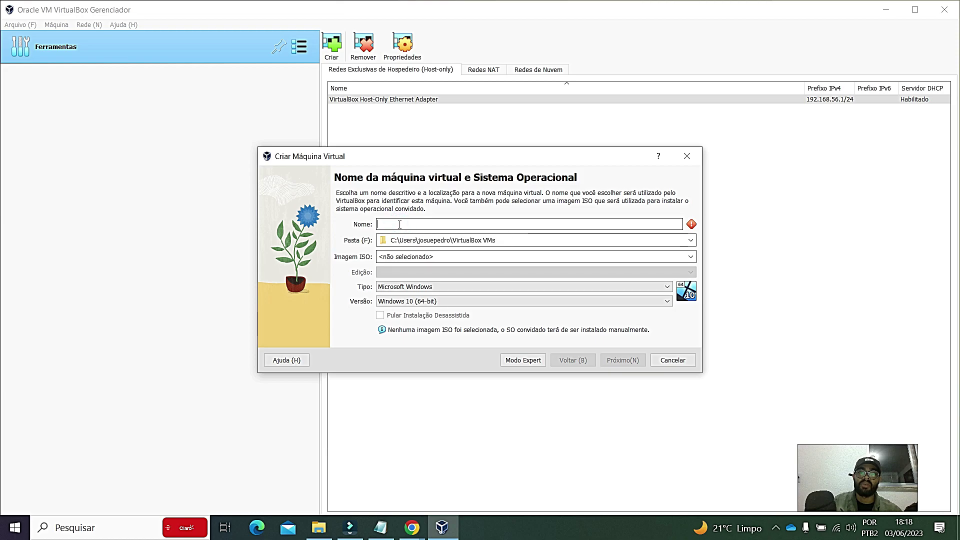
pyautogui.write('Kl')
pyautogui.write('ali ')
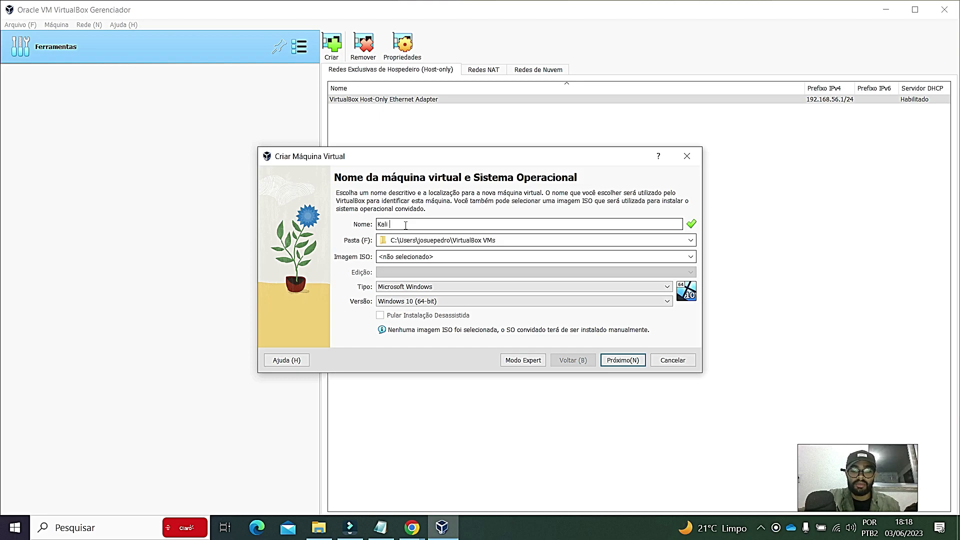
pyautogui.write('Liux')
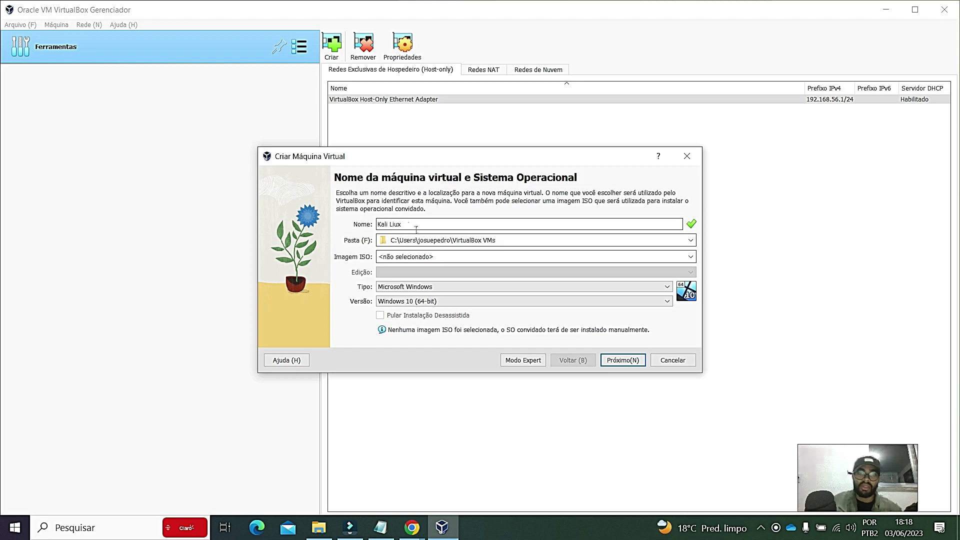
# Step: Set the virtual machine's type to Linux and version to Debian (64-bit), and continue to the hardware settings
pyautogui.click(433, 288)
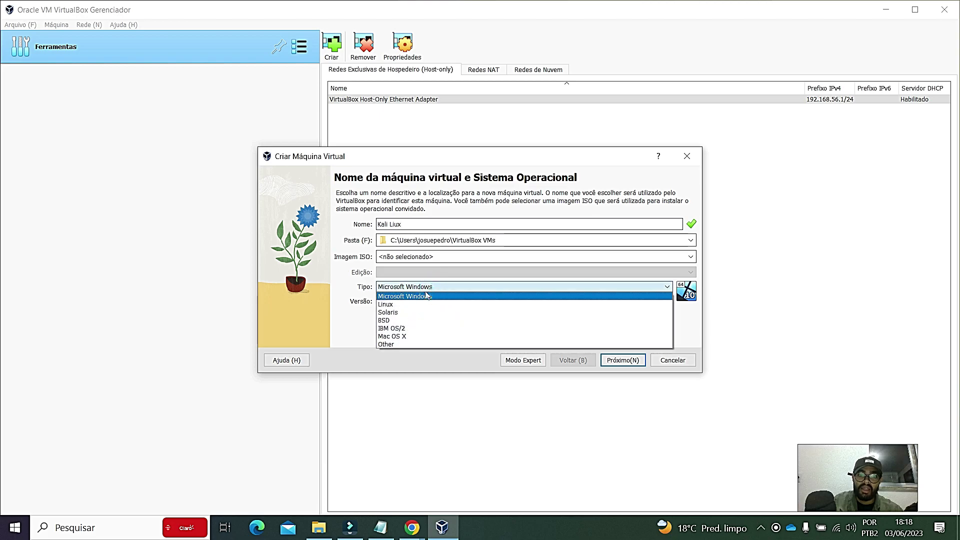
pyautogui.click(415, 304)
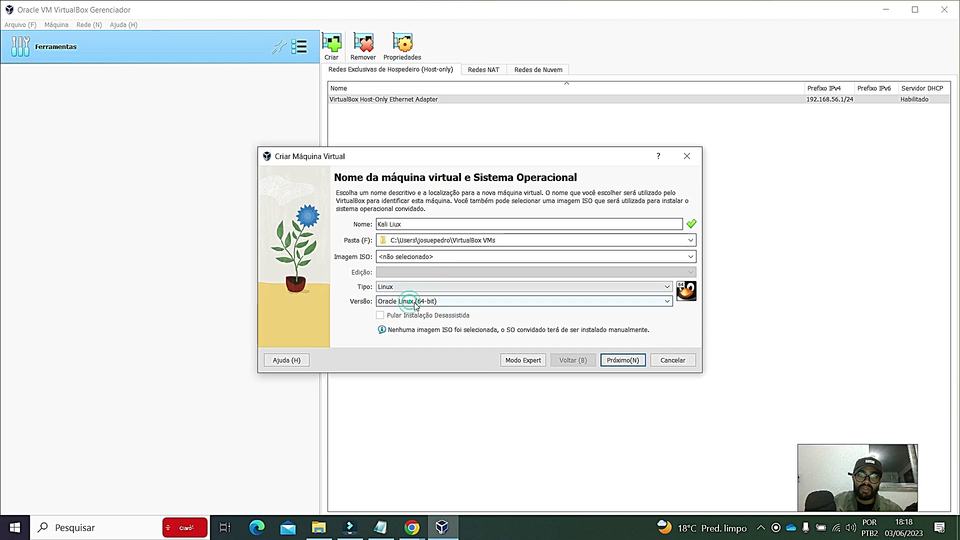
pyautogui.click(413, 301)
pyautogui.scroll(2, 420, 360)
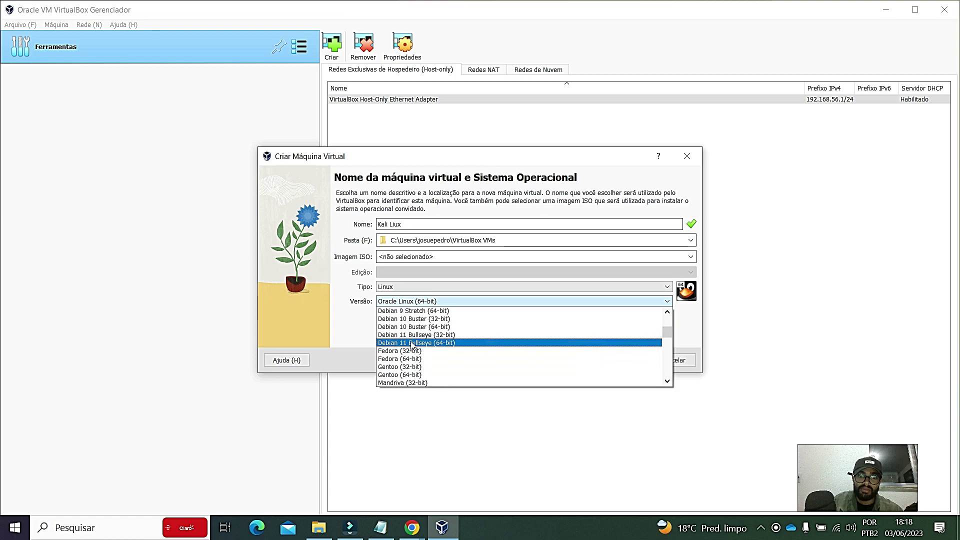
pyautogui.scroll(3, 415, 350)
pyautogui.scroll(3, 413, 344)
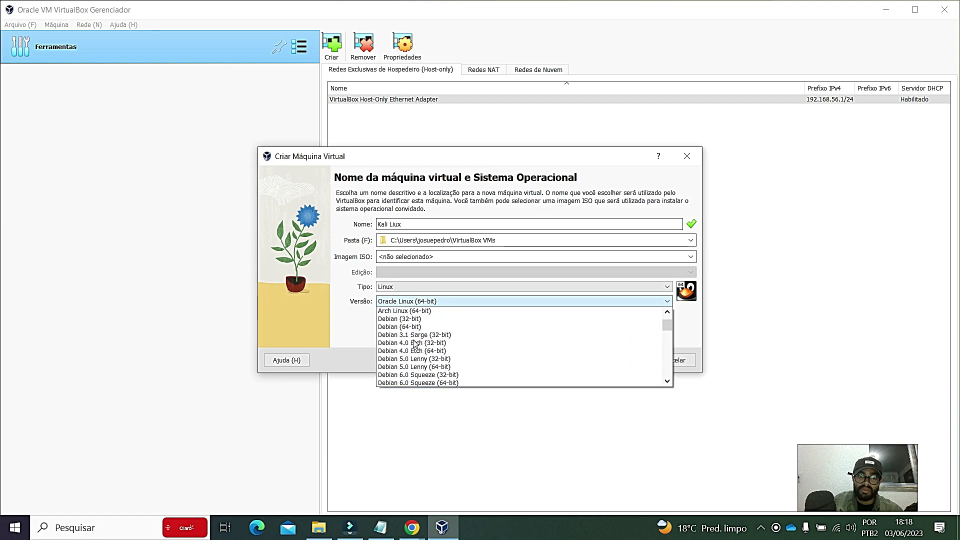
pyautogui.click(400, 326)
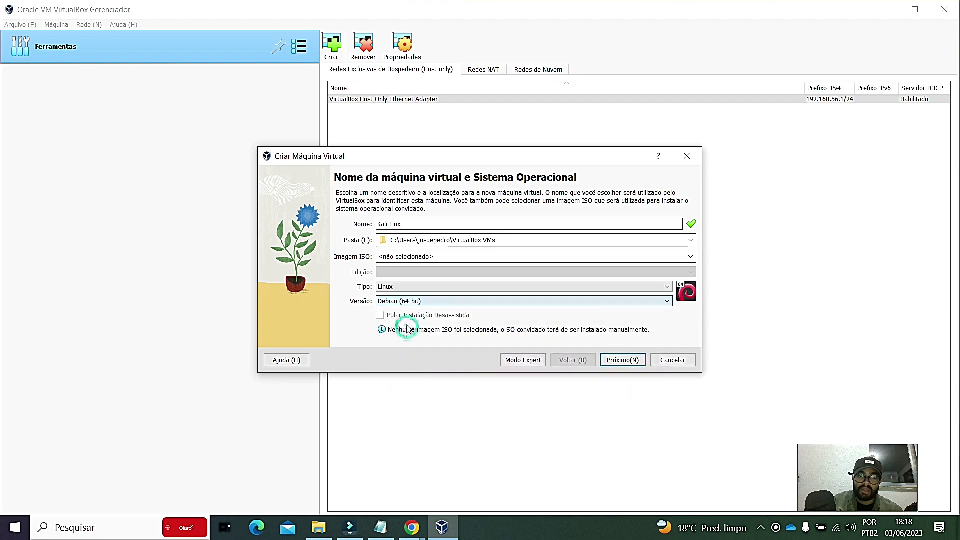
pyautogui.click(616, 362)
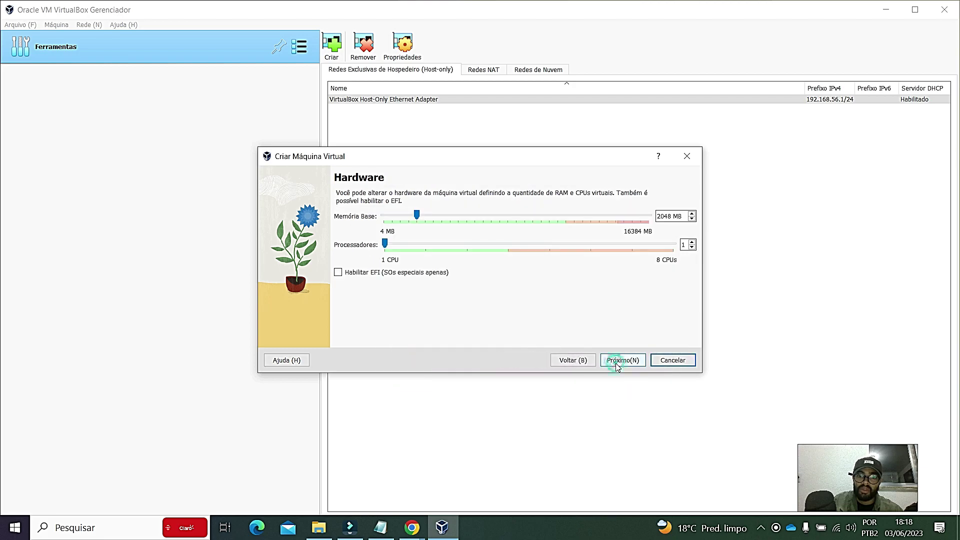
# Step: Set the base memory to 3064 MB and finish creating the machine with the default new 20 GB virtual disk
pyautogui.click(419, 216)
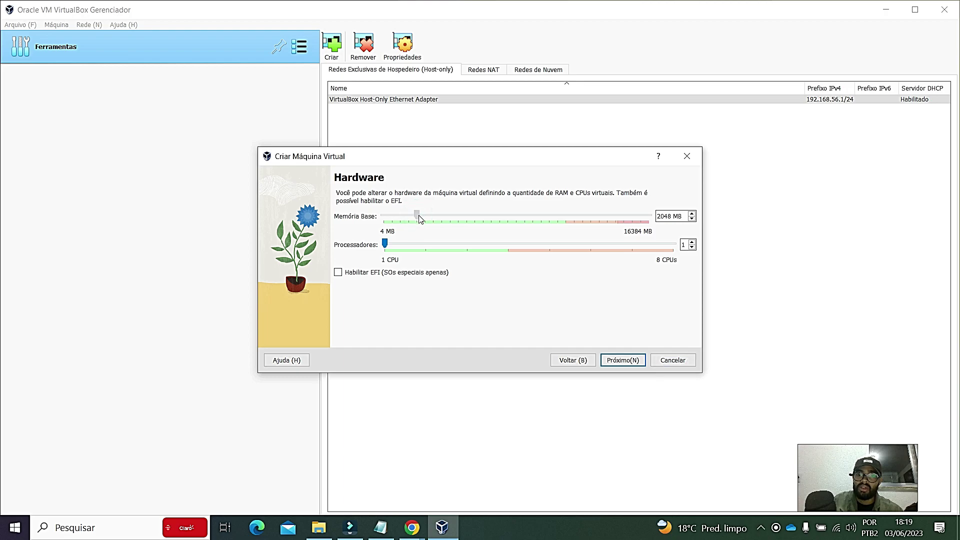
pyautogui.moveTo(419, 218); pyautogui.dragTo(435, 224)
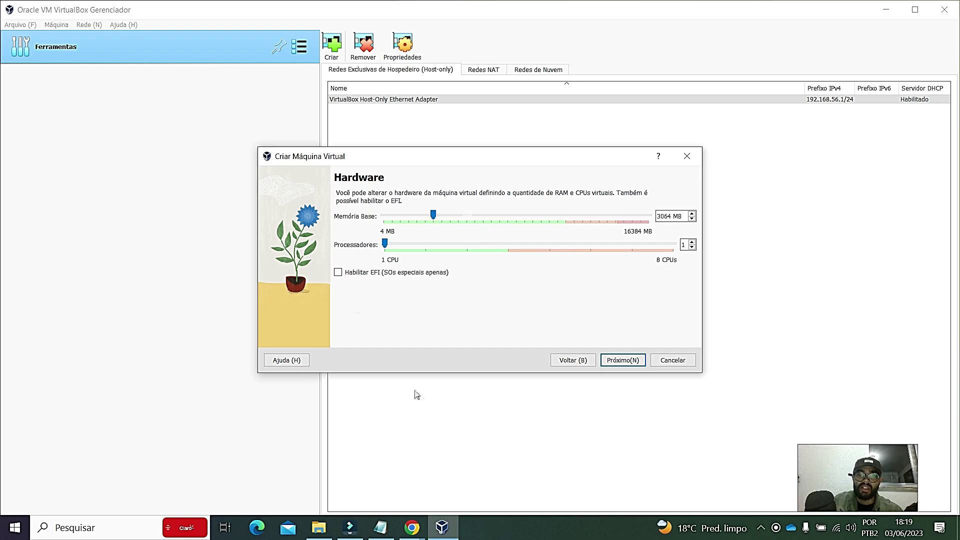
pyautogui.click(623, 361)
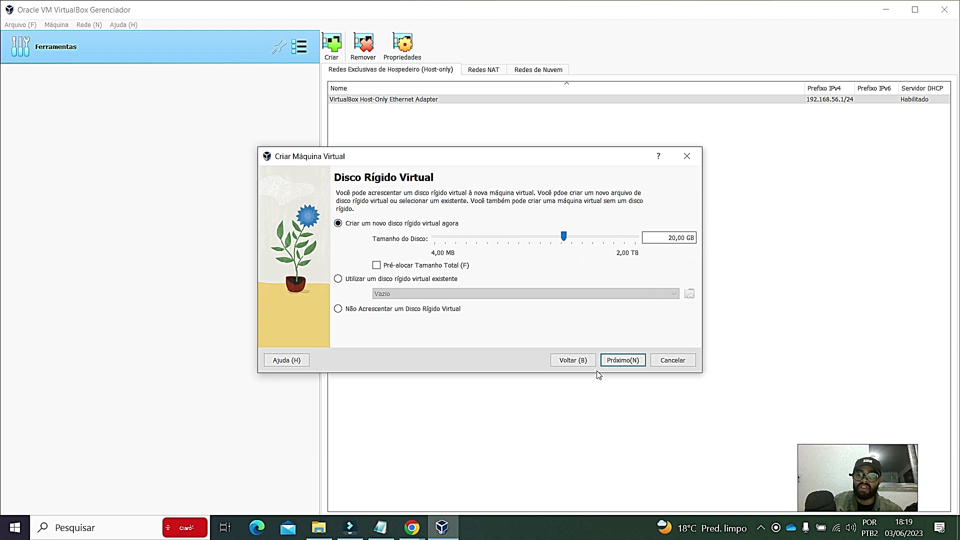
pyautogui.click(622, 367)
pyautogui.click(623, 366)
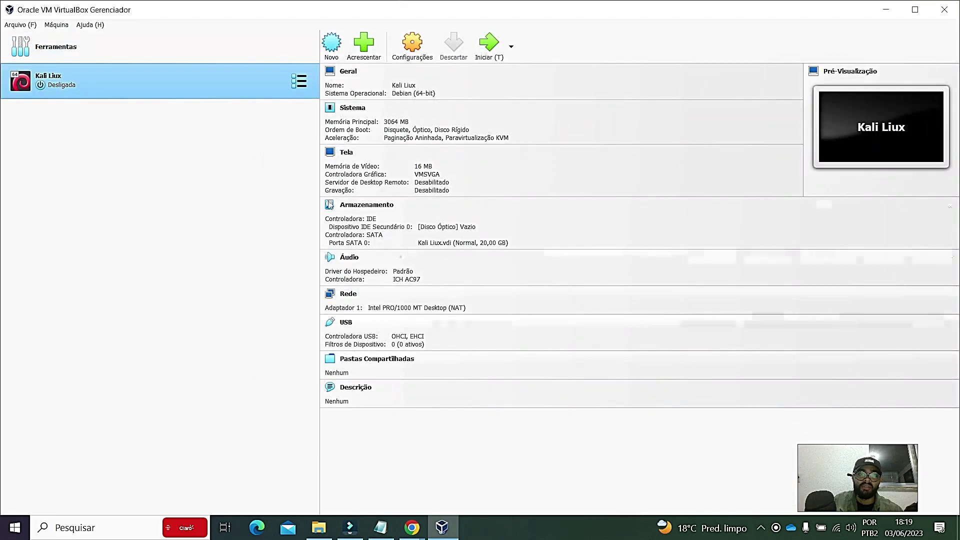
# Step: In the Kali Liux machine's settings, attach network Adaptador 1 to Rede NAT
pyautogui.rightClick(152, 80)
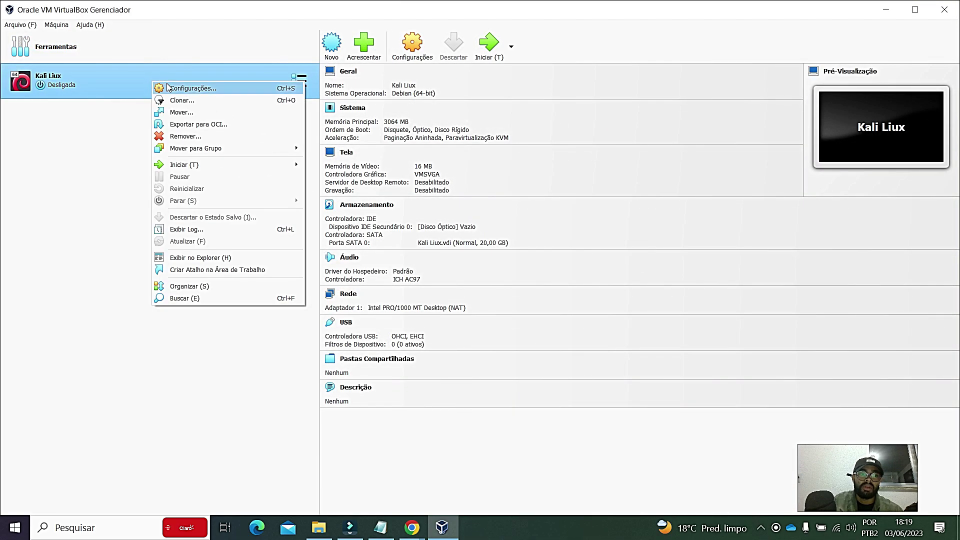
pyautogui.click(182, 89)
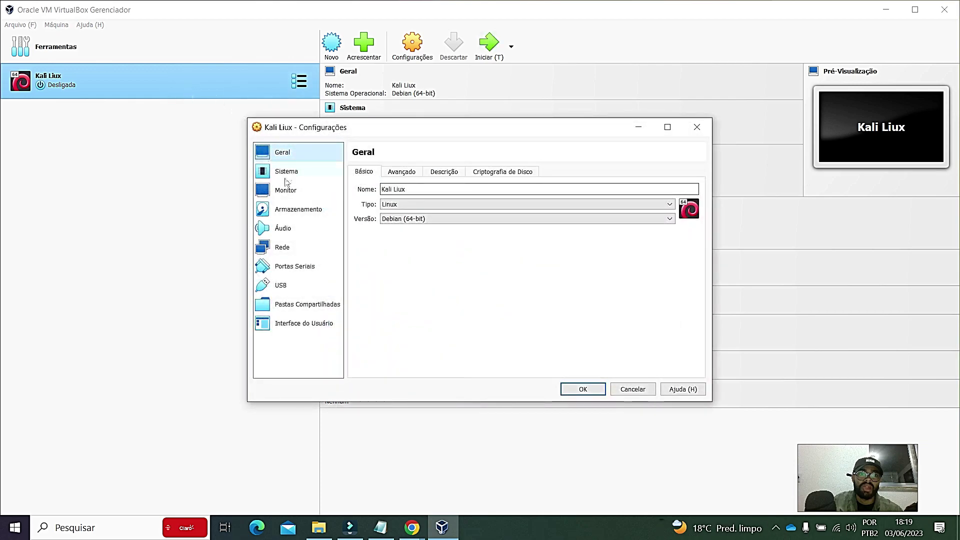
pyautogui.click(286, 249)
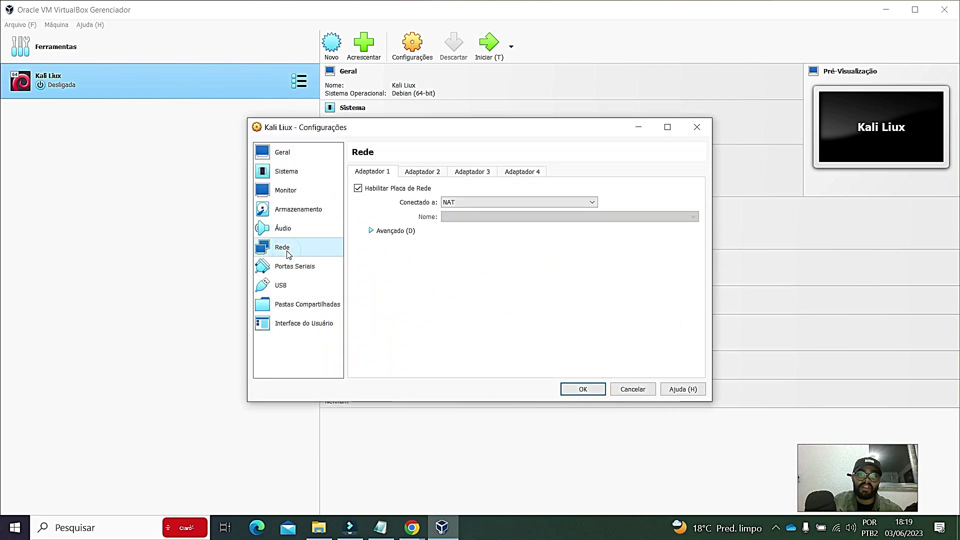
pyautogui.click(453, 202)
pyautogui.click(452, 202)
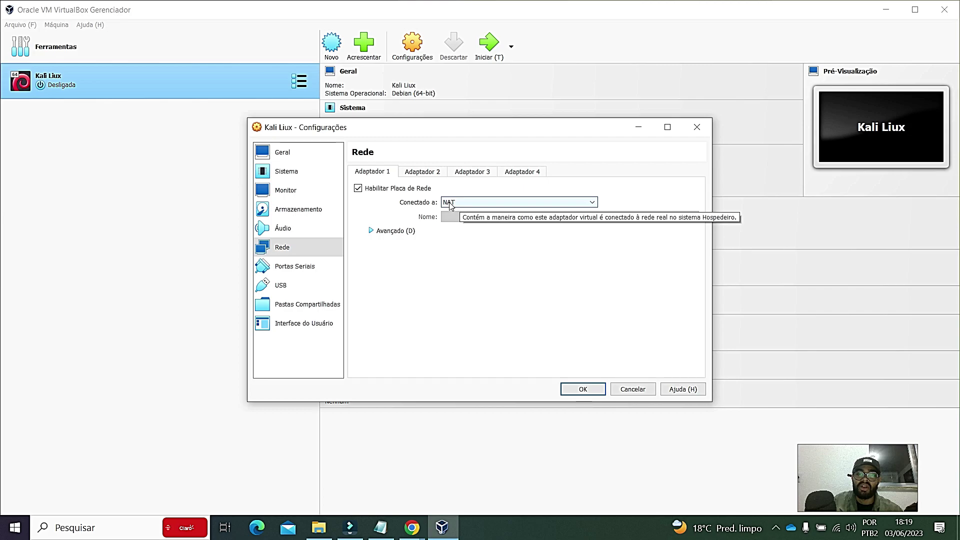
pyautogui.click(461, 203)
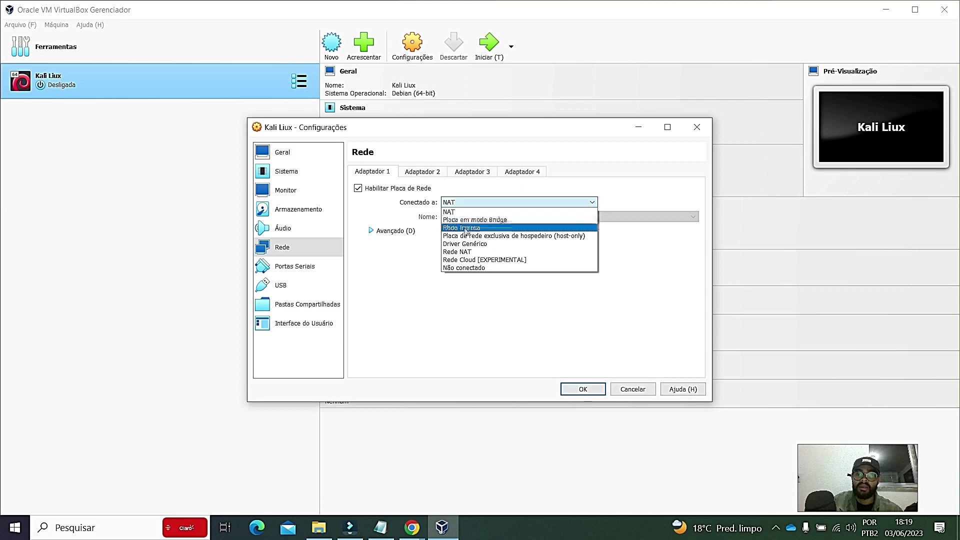
pyautogui.click(456, 252)
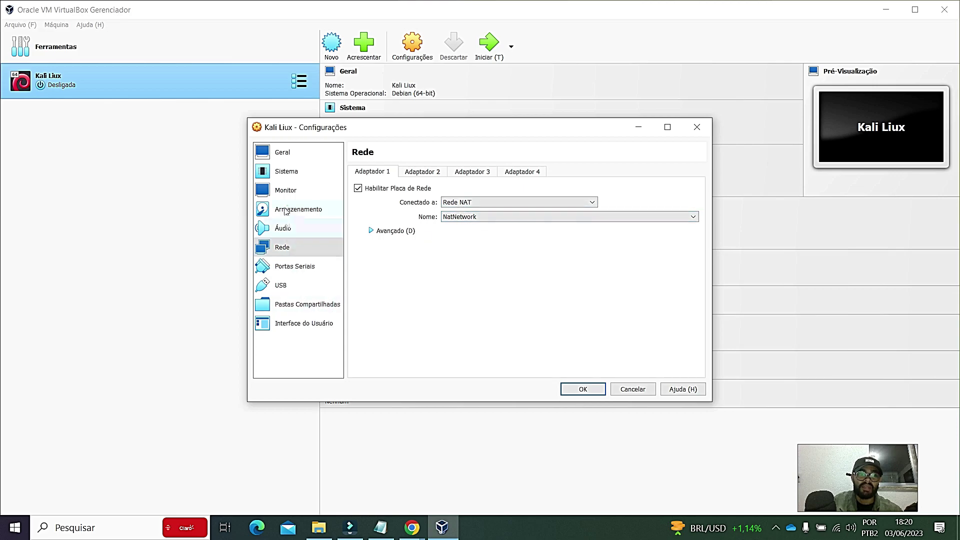
# Step: In the Kali Liux machine's advanced general settings, set the shared clipboard and drag and drop to Bi-direcional
pyautogui.click(285, 171)
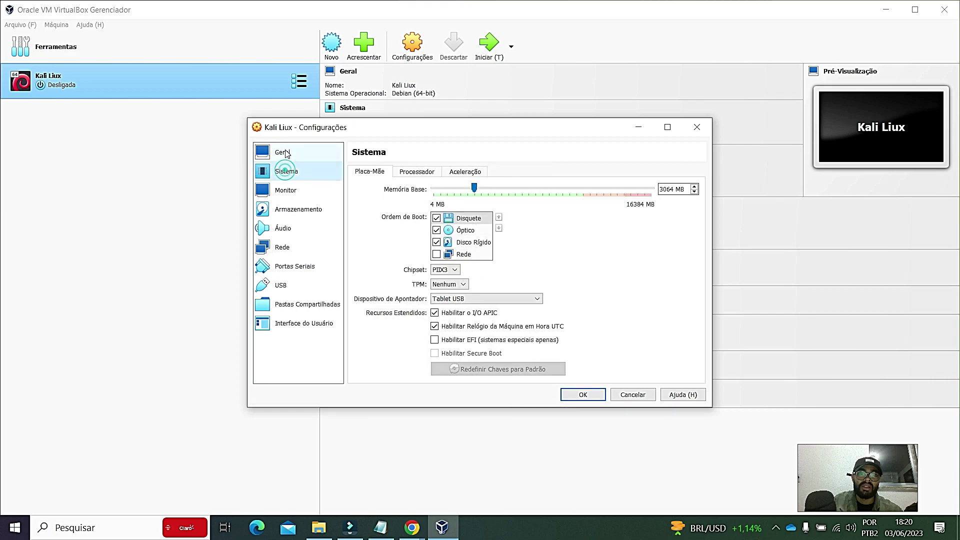
pyautogui.click(285, 149)
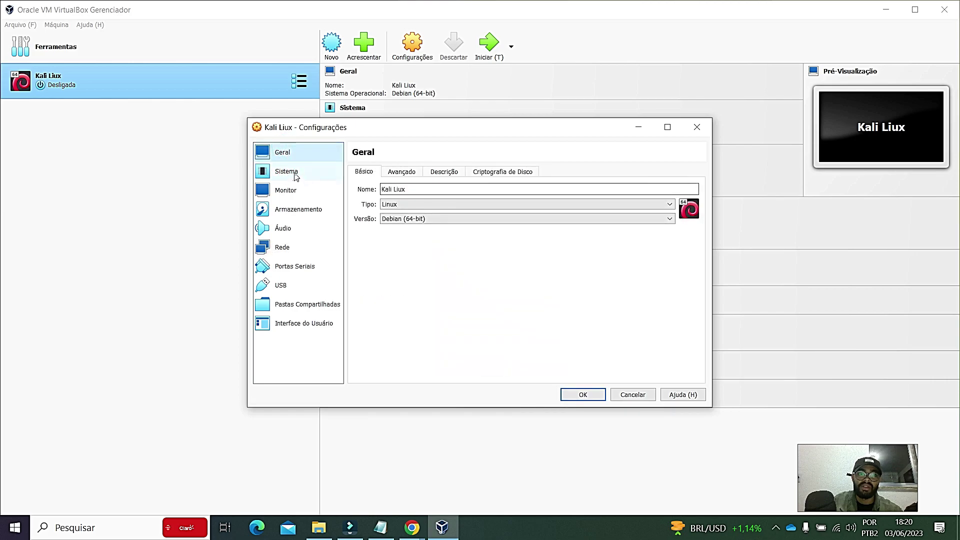
pyautogui.click(400, 176)
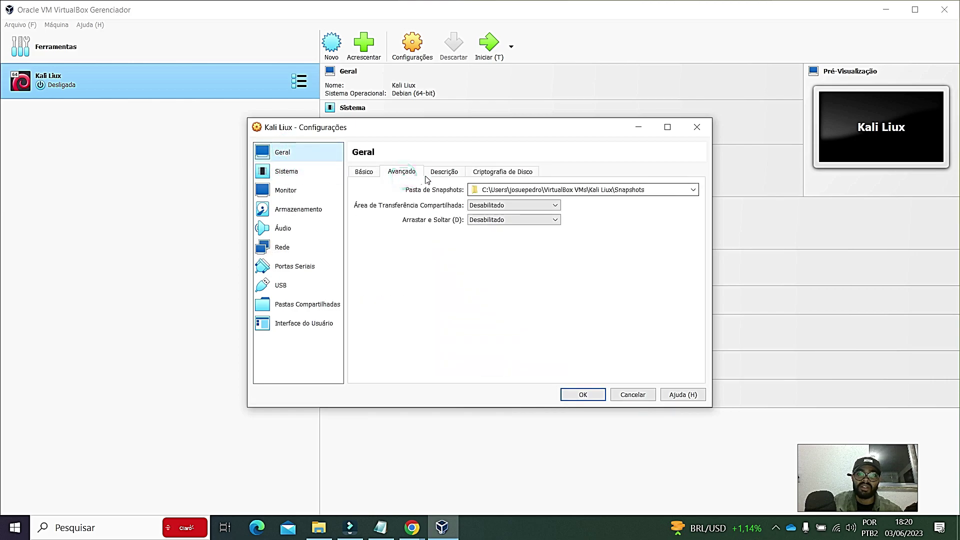
pyautogui.click(488, 205)
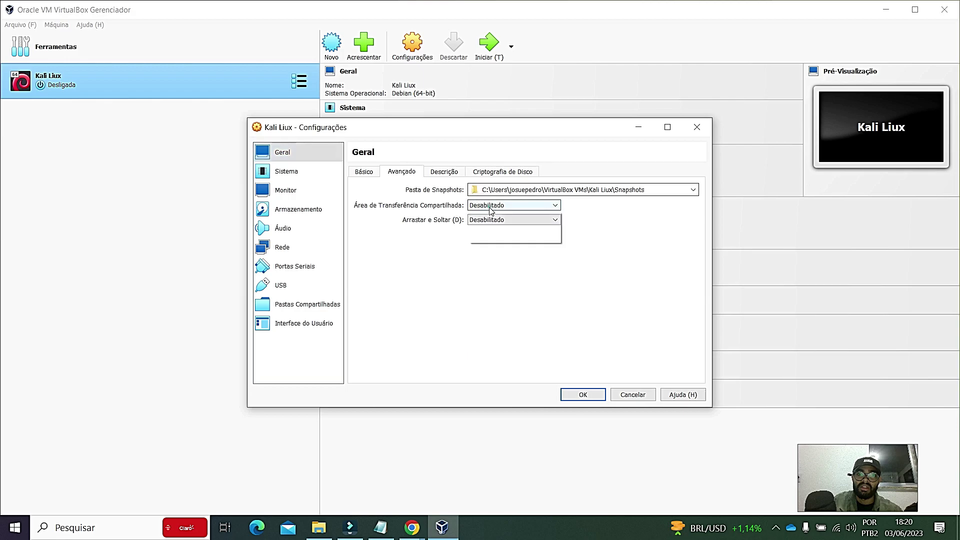
pyautogui.click(488, 239)
pyautogui.click(490, 221)
pyautogui.click(493, 252)
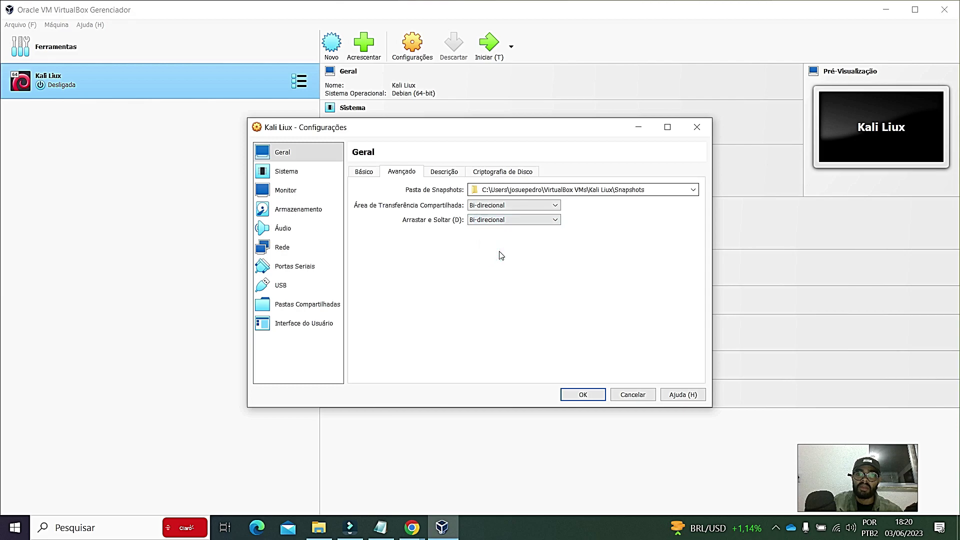
# Step: In the machine's display settings, set the video memory to 128 MB and enable 3D acceleration
pyautogui.click(442, 172)
pyautogui.click(501, 171)
pyautogui.click(367, 171)
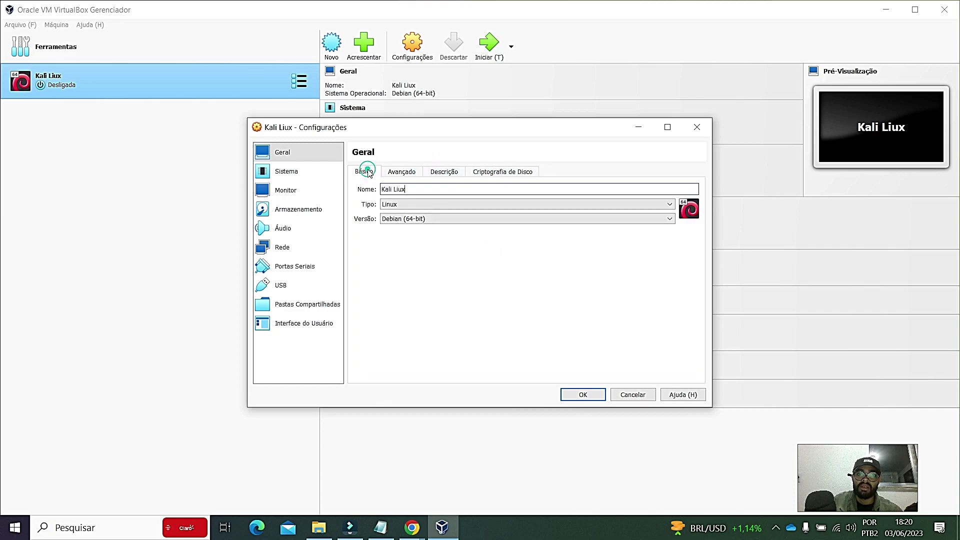
pyautogui.click(286, 171)
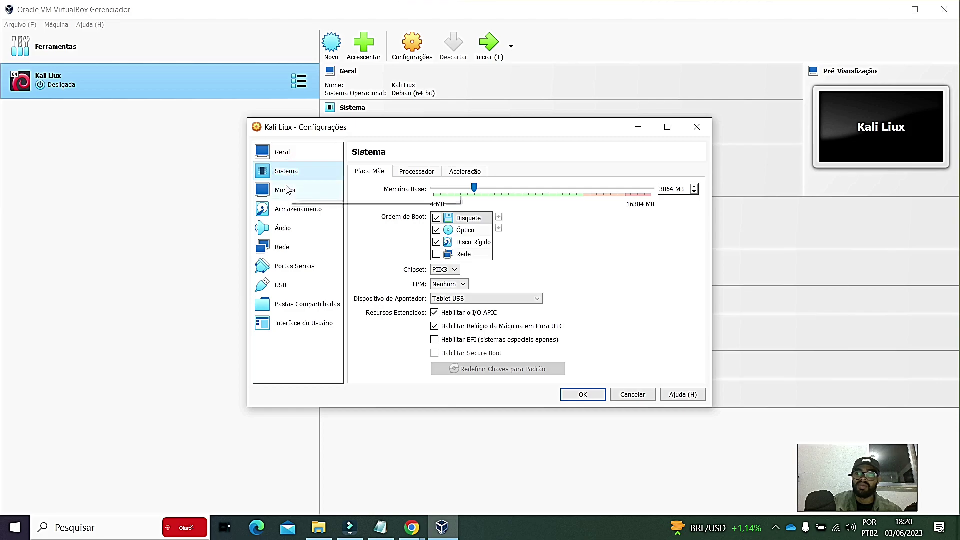
pyautogui.click(285, 190)
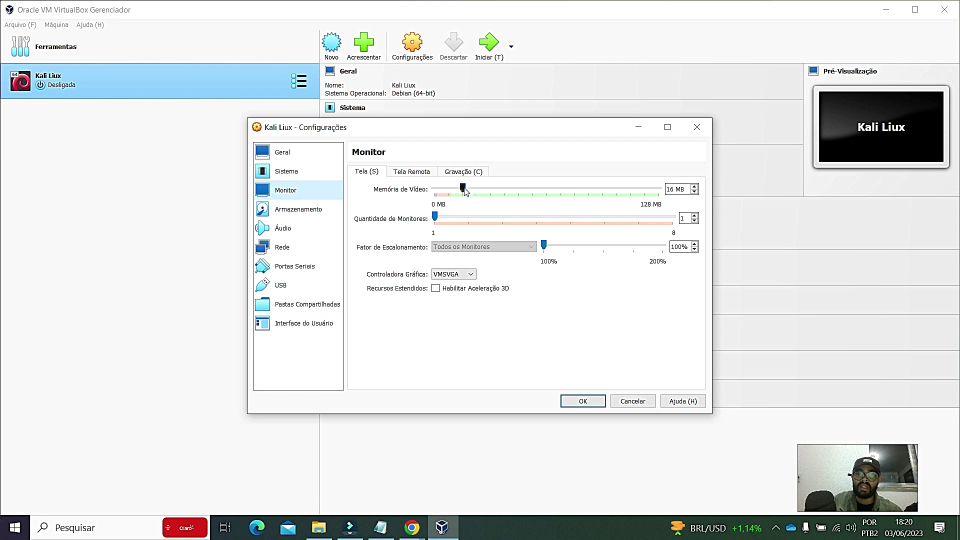
pyautogui.moveTo(463, 188); pyautogui.dragTo(684, 185)
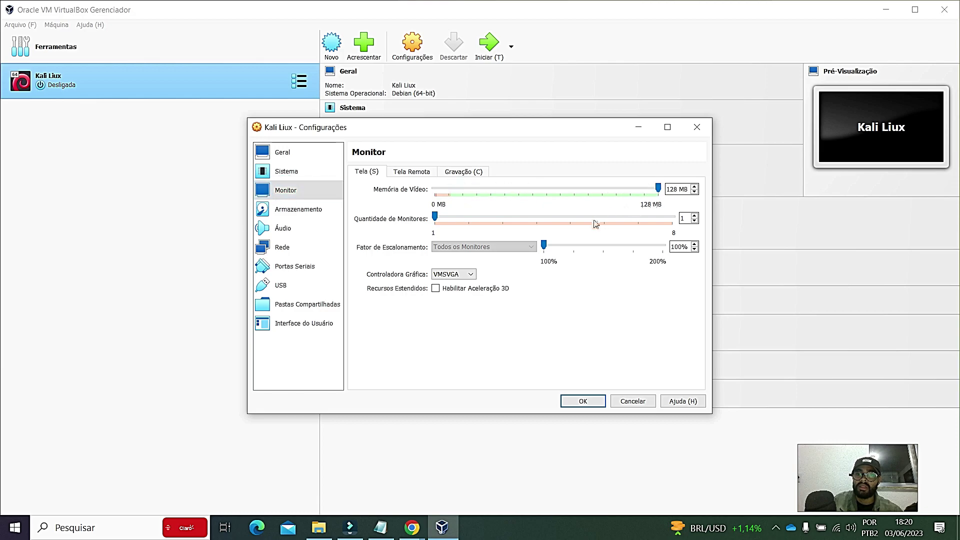
pyautogui.click(436, 289)
pyautogui.click(469, 275)
pyautogui.click(468, 276)
# Step: In the storage settings, inspect the Kali Liux.vdi disk on the SATA controller and view the available virtual hard disks
pyautogui.click(280, 209)
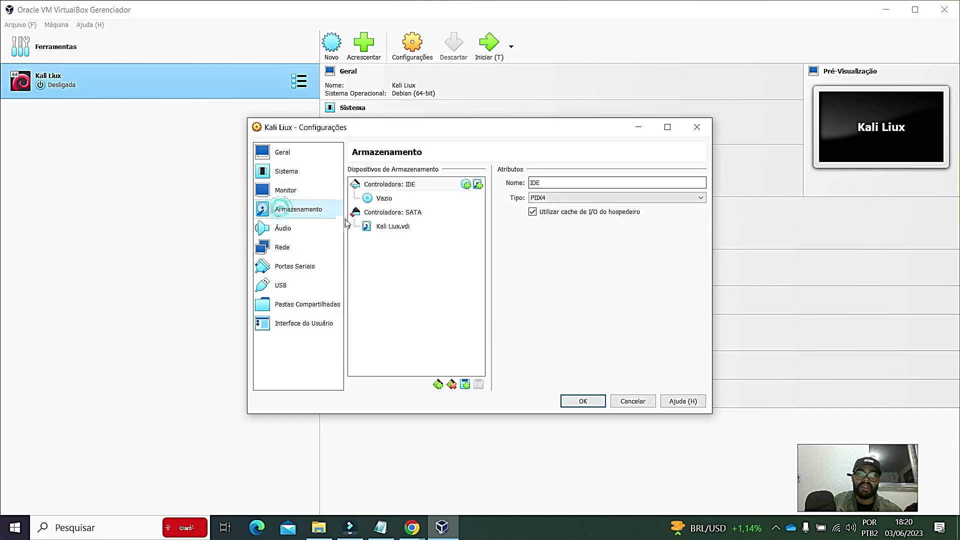
pyautogui.click(392, 227)
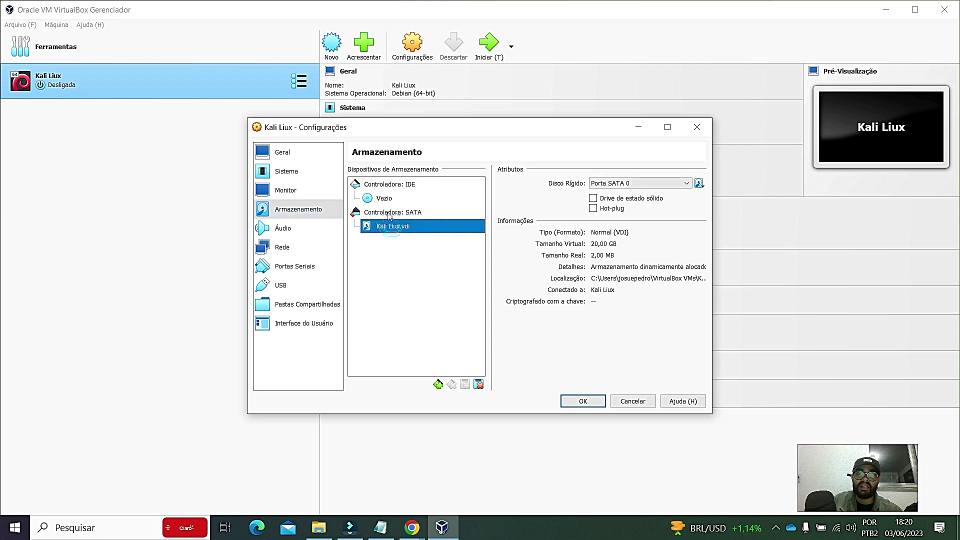
pyautogui.click(389, 212)
pyautogui.click(392, 230)
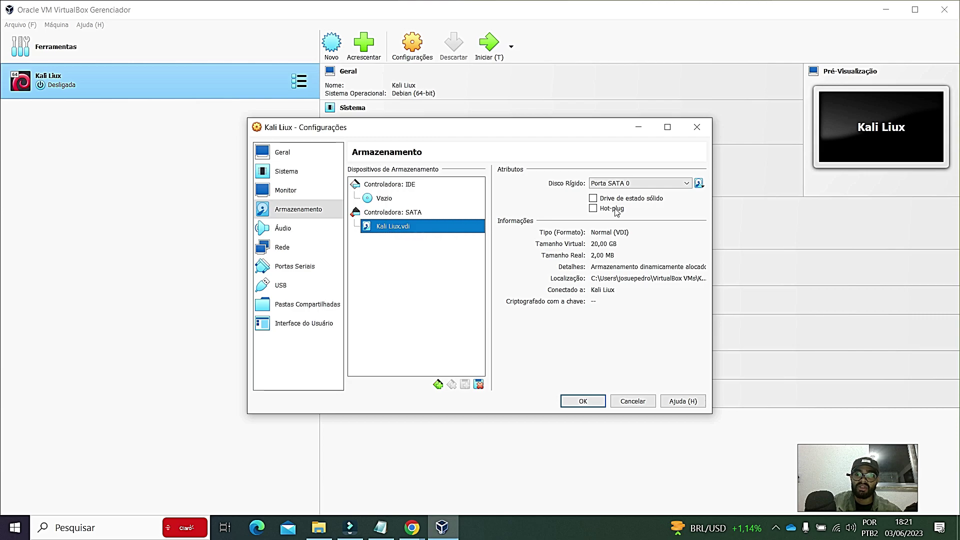
pyautogui.click(699, 184)
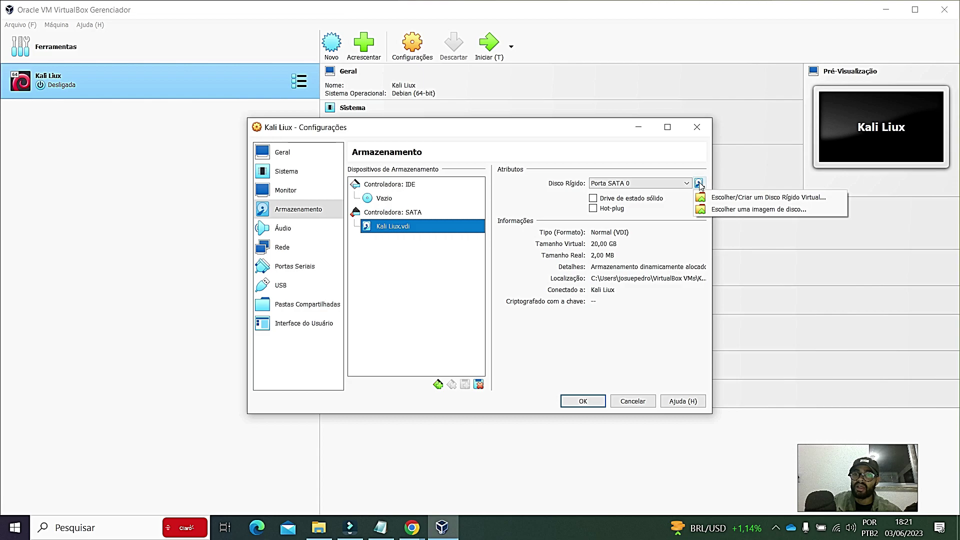
pyautogui.click(739, 198)
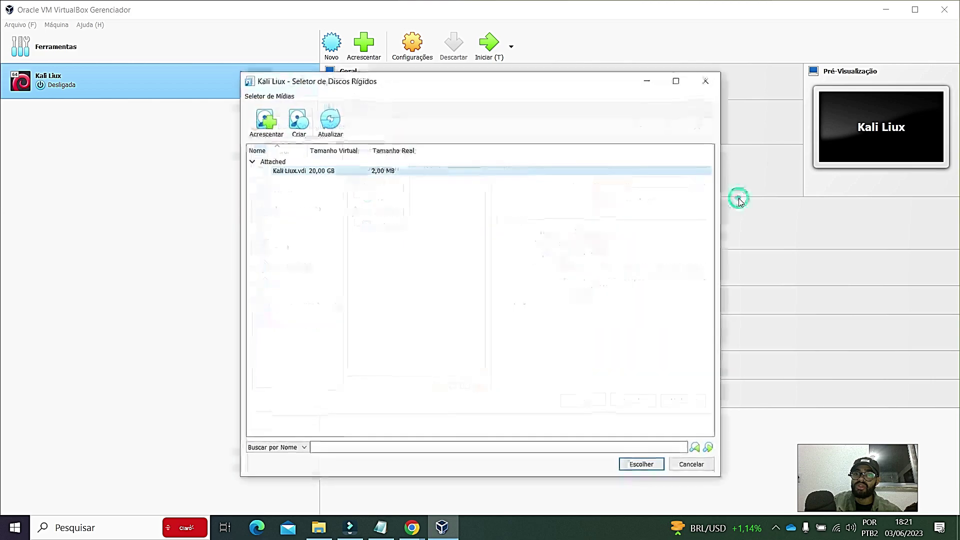
pyautogui.click(698, 88)
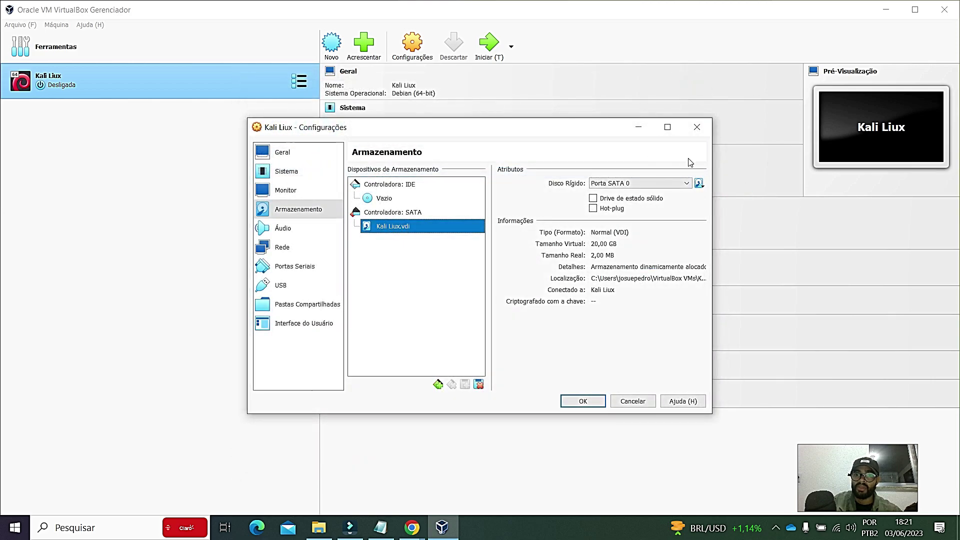
# Step: Browse drive C: for a disk image to use on the SATA port, cancel, and discard the machine's settings changes
pyautogui.click(699, 183)
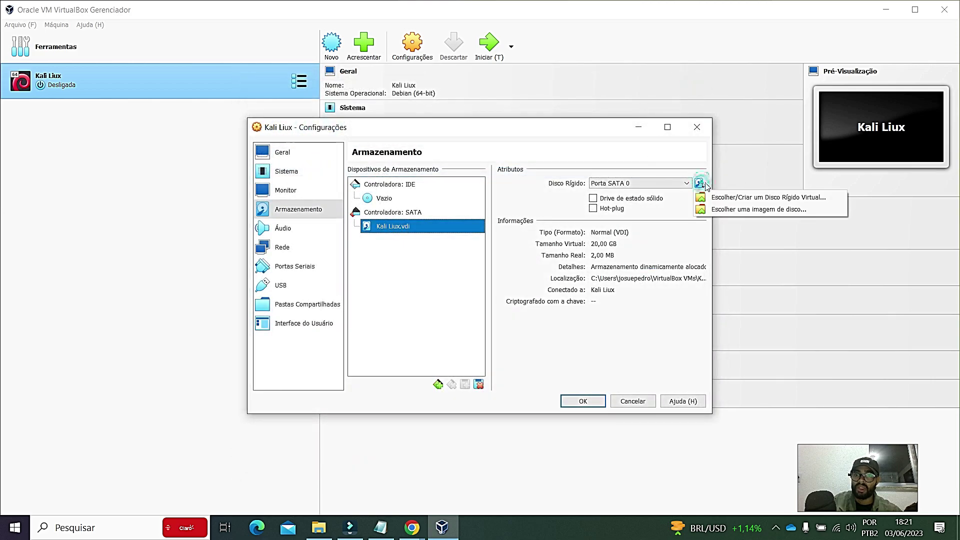
pyautogui.click(731, 210)
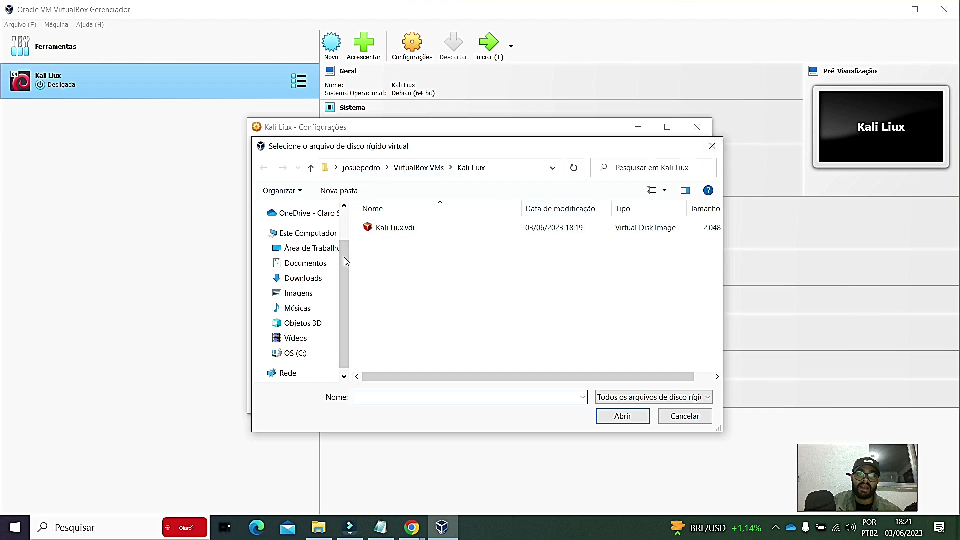
pyautogui.click(293, 355)
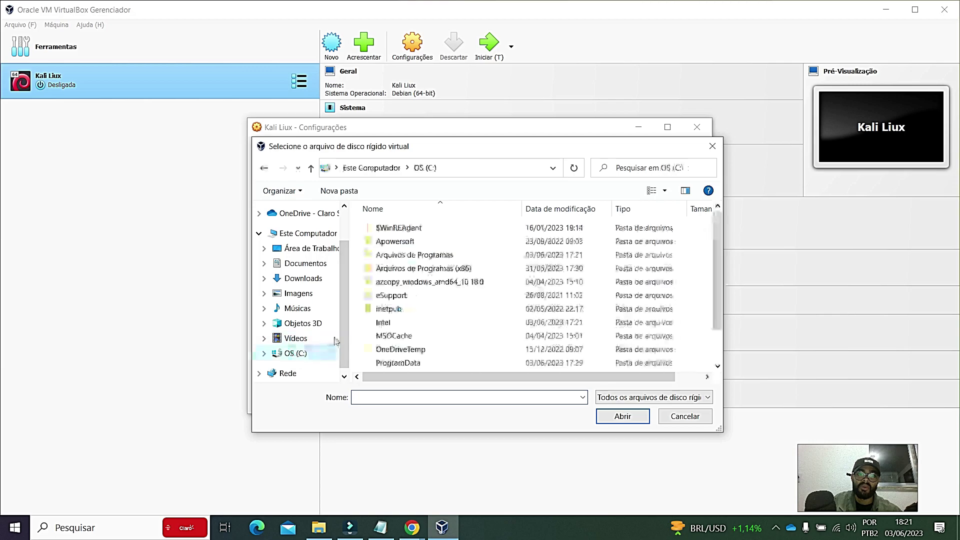
pyautogui.scroll(-1, 398, 356)
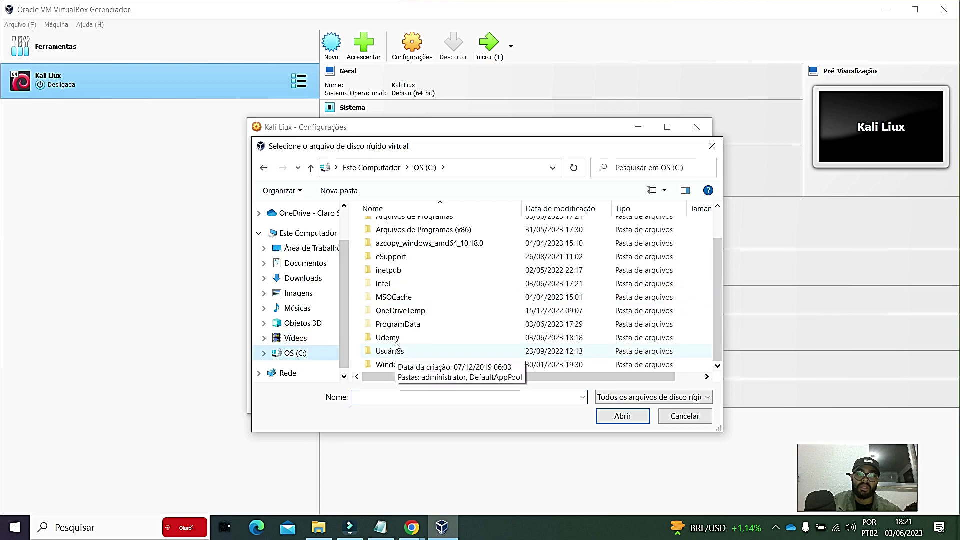
pyautogui.click(393, 338)
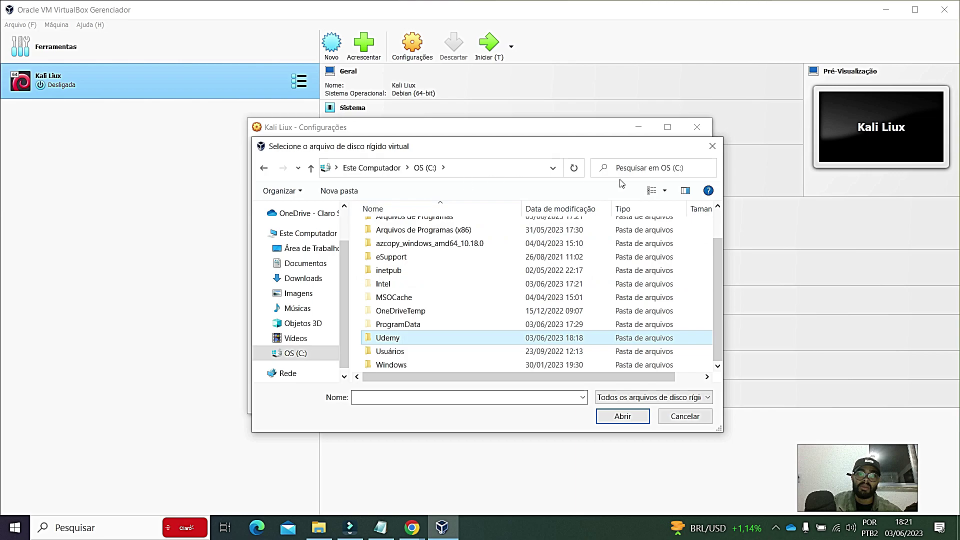
pyautogui.click(713, 146)
pyautogui.click(697, 127)
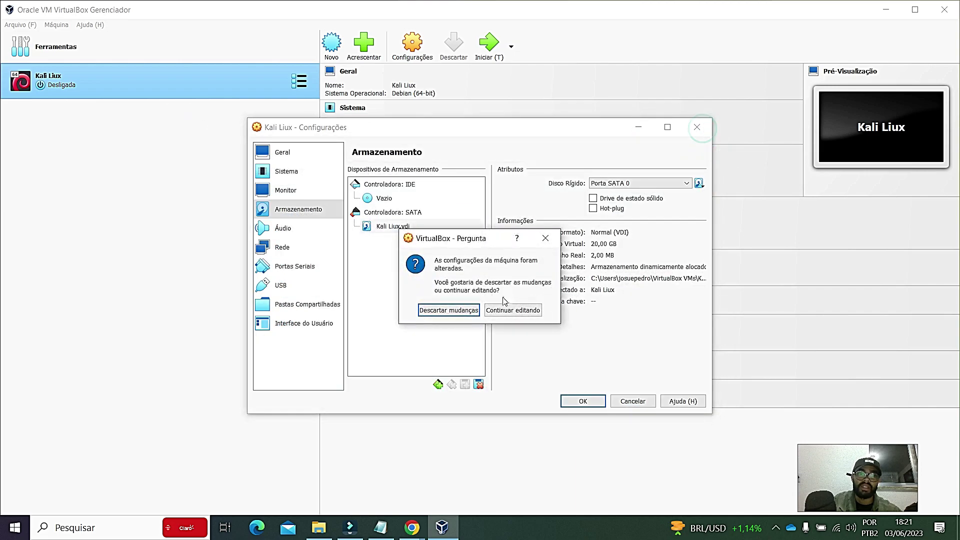
pyautogui.click(456, 311)
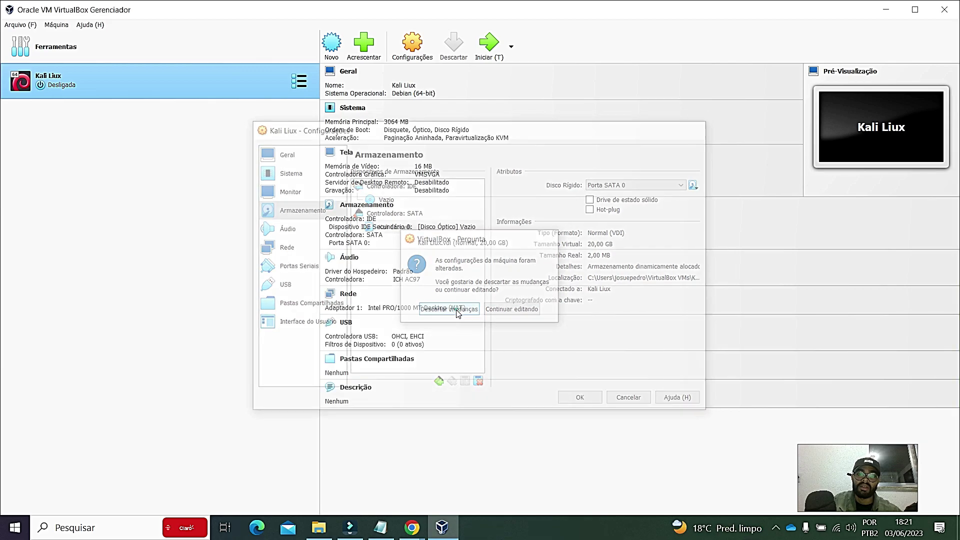
# Step: Reopen the Kali Liux machine's settings and review the shared folders, storage, display and system options
pyautogui.rightClick(160, 80)
pyautogui.click(179, 92)
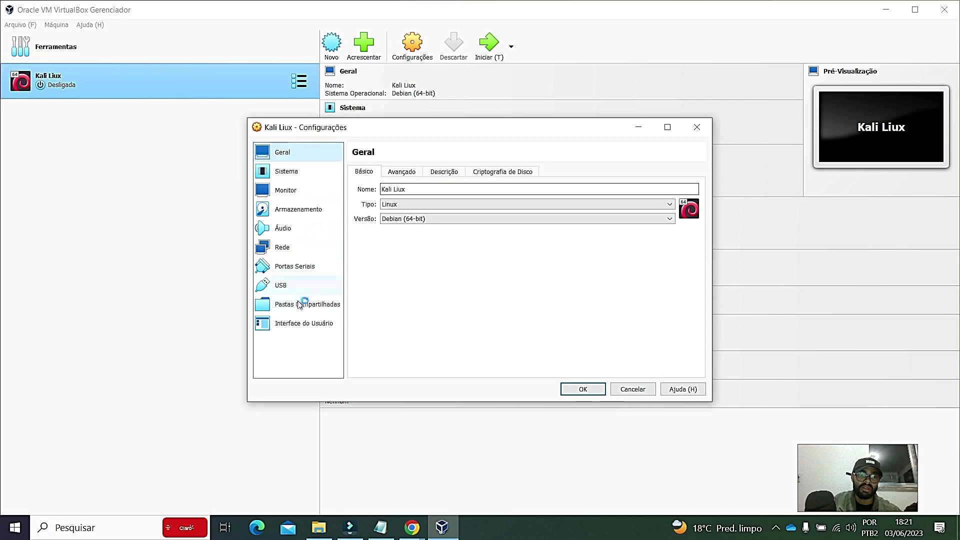
pyautogui.click(300, 304)
pyautogui.click(292, 213)
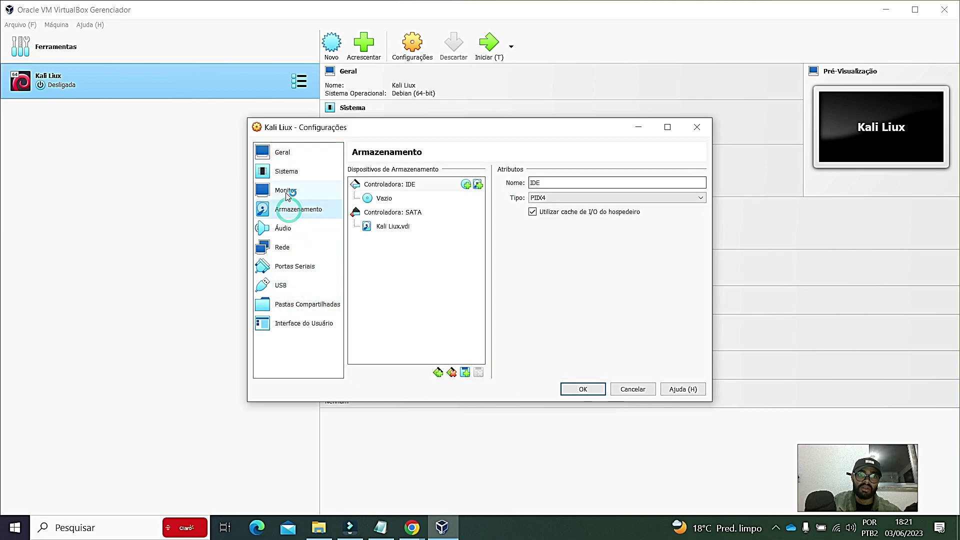
pyautogui.click(287, 192)
pyautogui.click(287, 171)
pyautogui.click(283, 152)
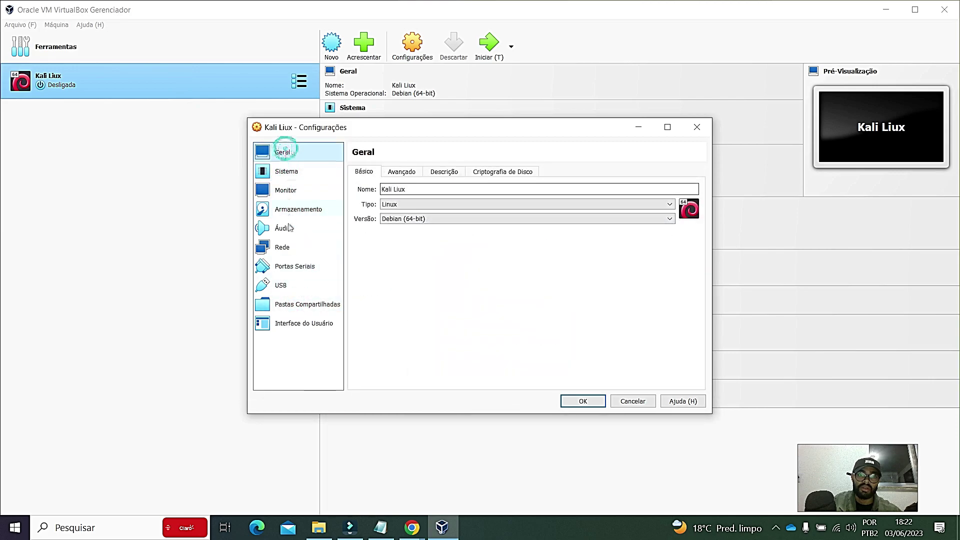
# Step: Examine the machine's general settings, including the snapshot folder choices, description and disk encryption
pyautogui.click(401, 171)
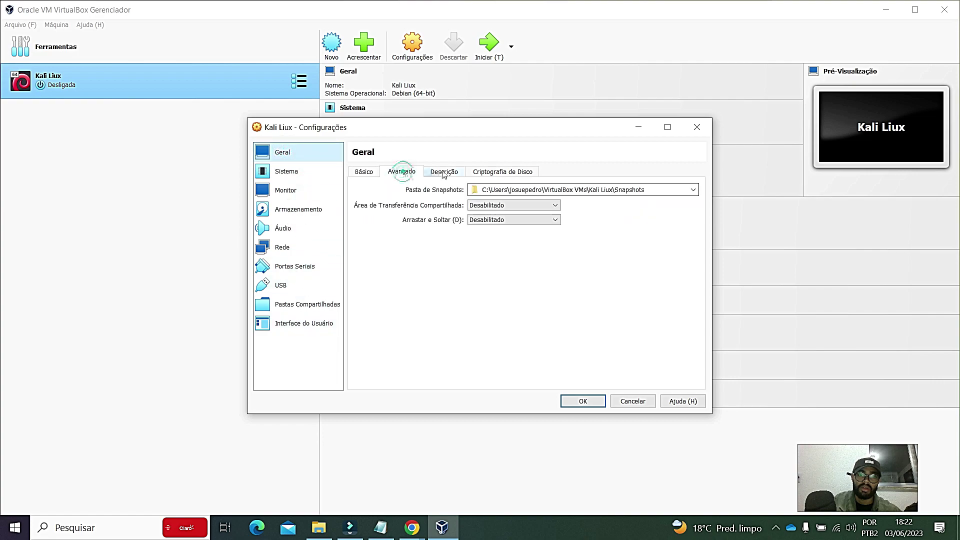
pyautogui.click(693, 191)
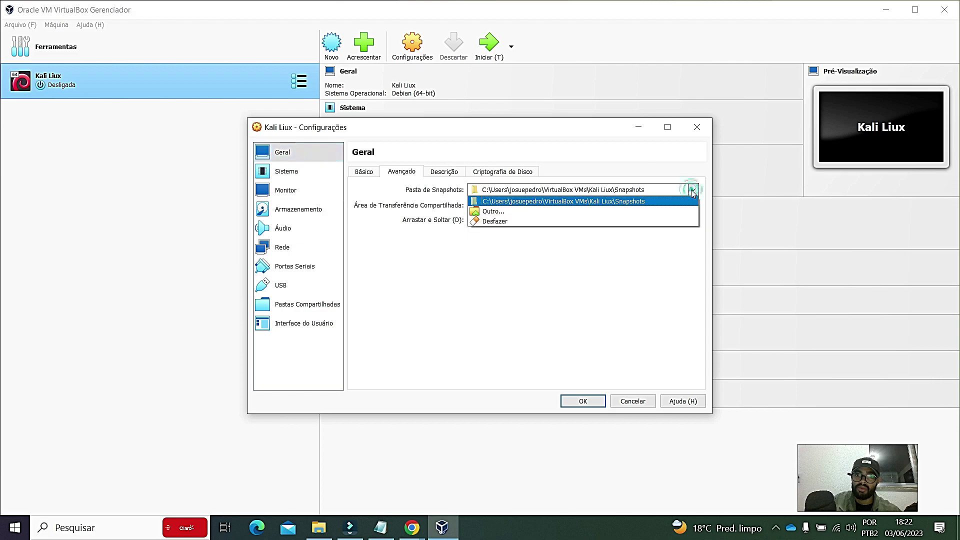
pyautogui.click(693, 190)
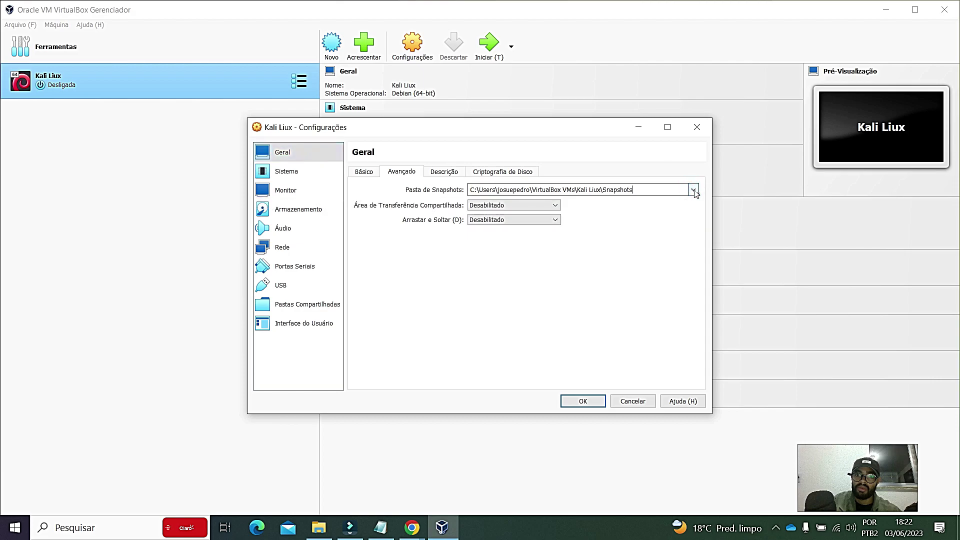
pyautogui.click(693, 190)
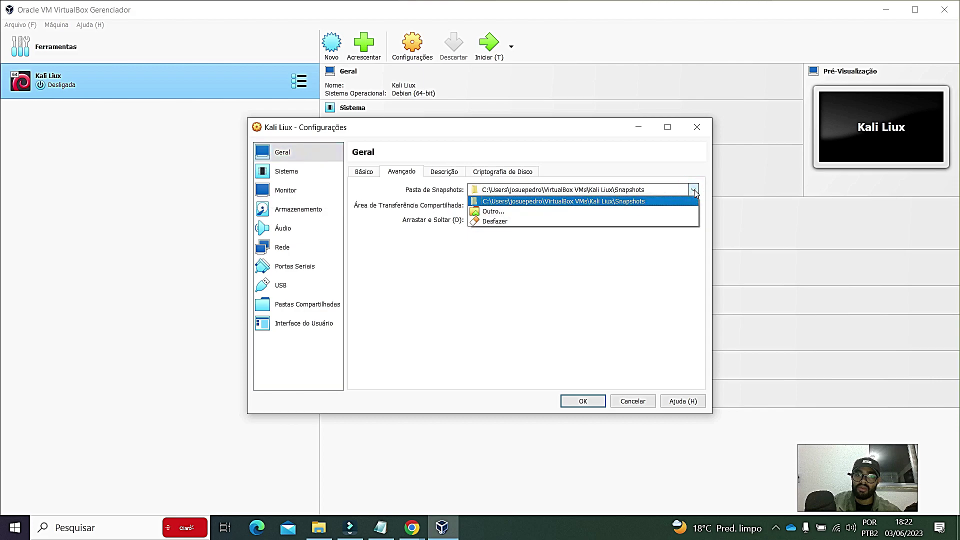
pyautogui.click(693, 191)
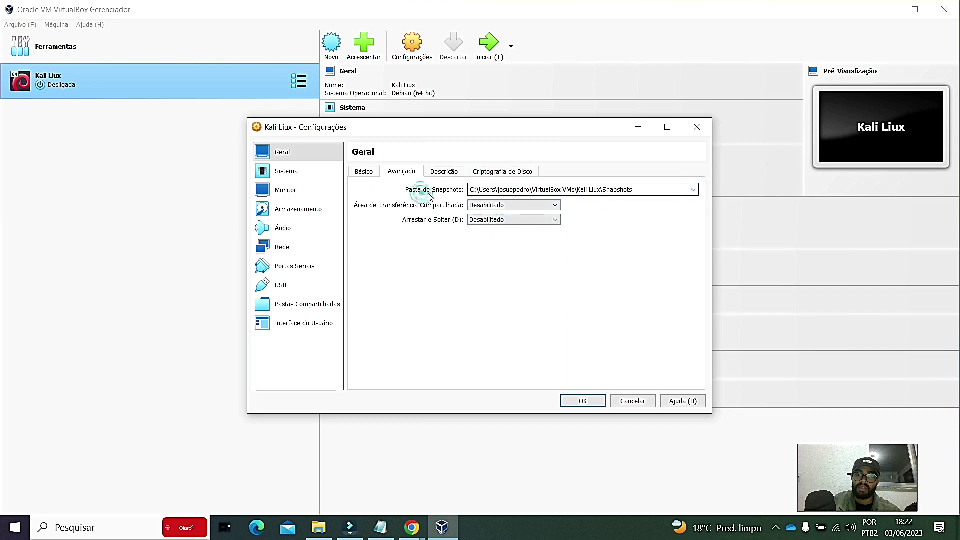
pyautogui.click(444, 171)
pyautogui.click(503, 171)
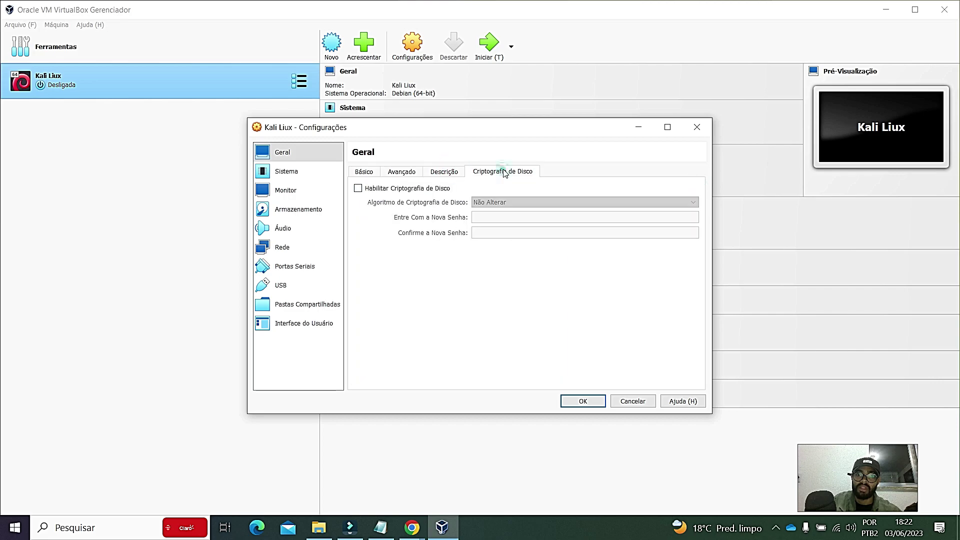
pyautogui.click(364, 172)
pyautogui.click(402, 172)
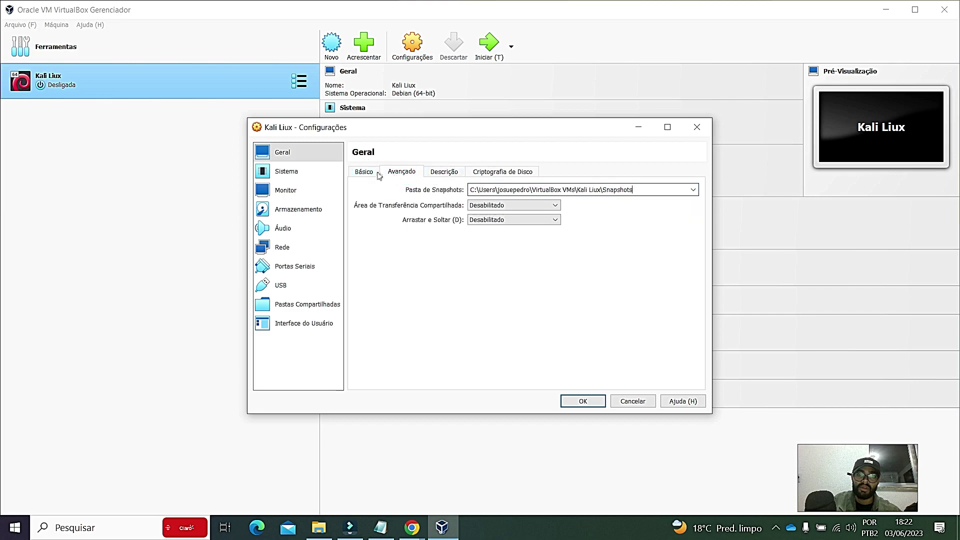
# Step: Examine the machine's processor and acceleration settings, along with the screen, remote display and recording options
pyautogui.click(280, 174)
pyautogui.click(417, 172)
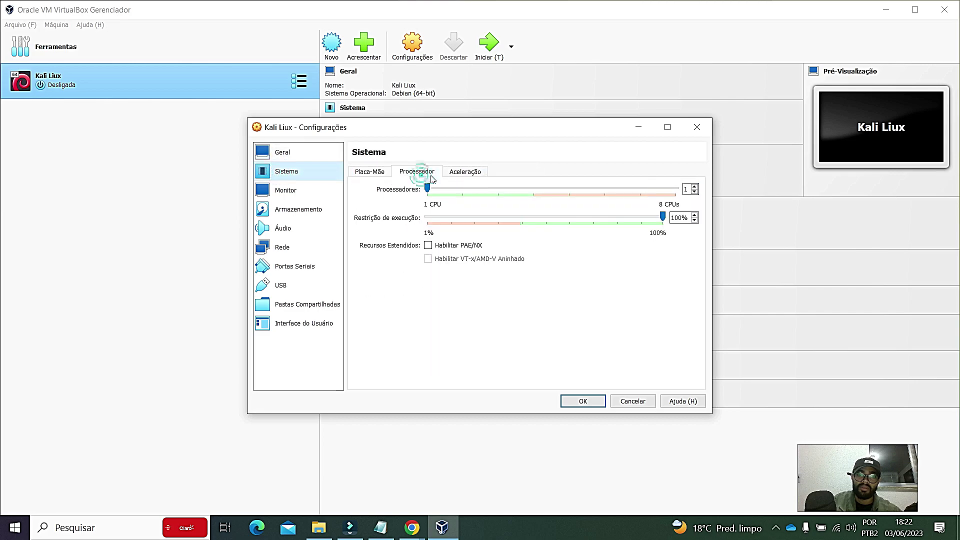
pyautogui.click(472, 175)
pyautogui.click(290, 192)
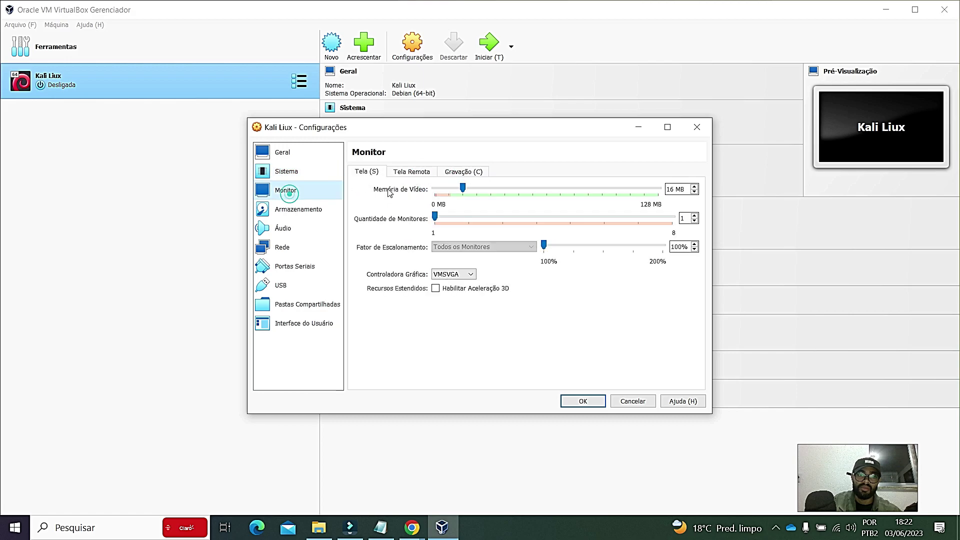
pyautogui.click(410, 173)
pyautogui.click(463, 171)
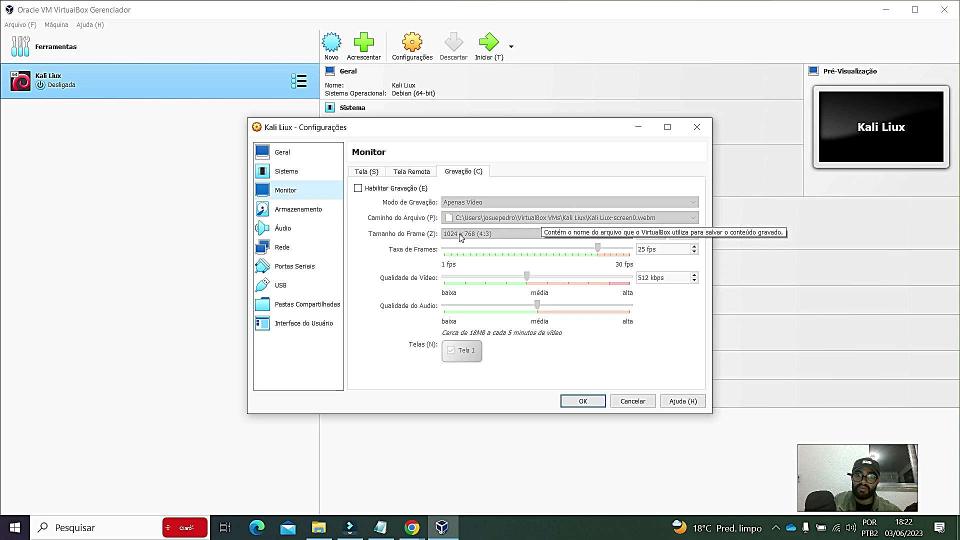
# Step: Enable screen recording for the machine and set its file path to C:\Udemy\Kali Liux-screen0.webm
pyautogui.click(357, 188)
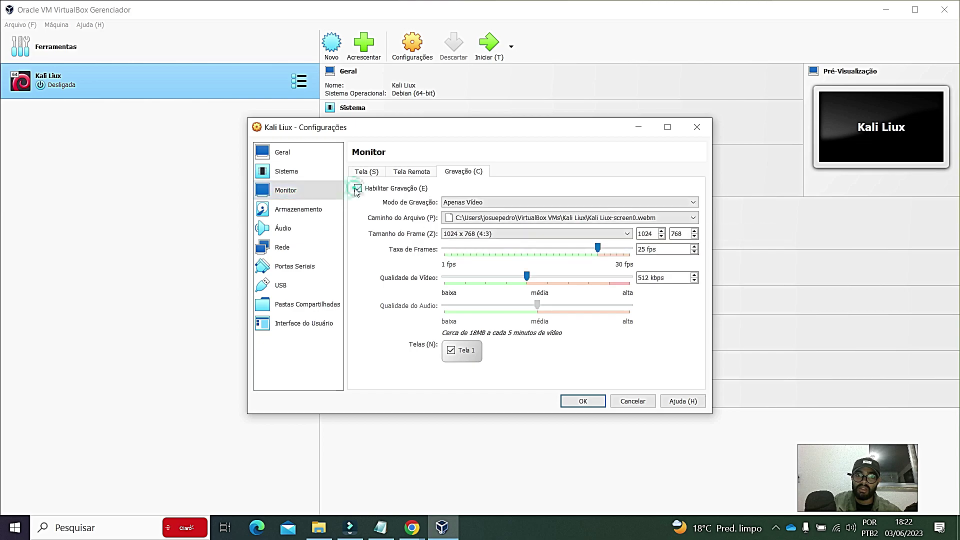
pyautogui.click(693, 219)
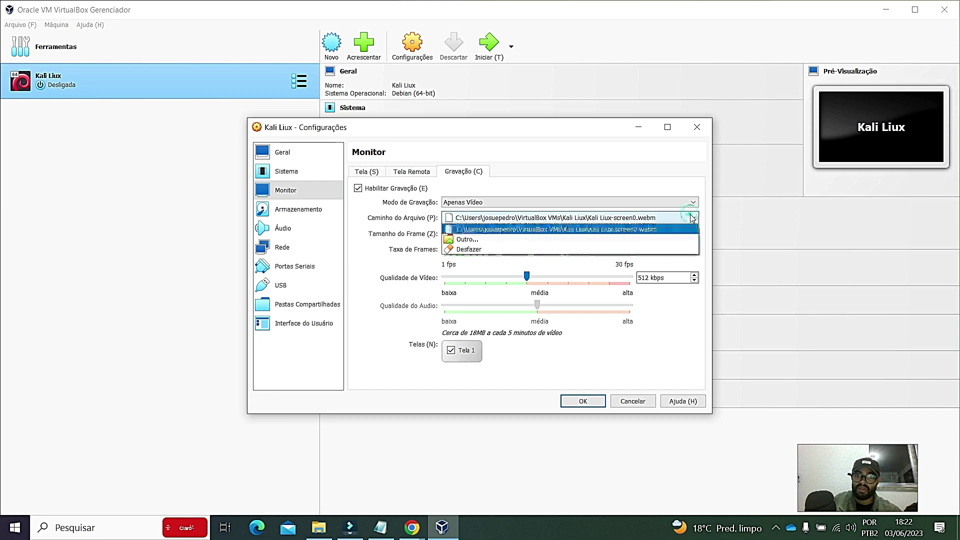
pyautogui.click(464, 240)
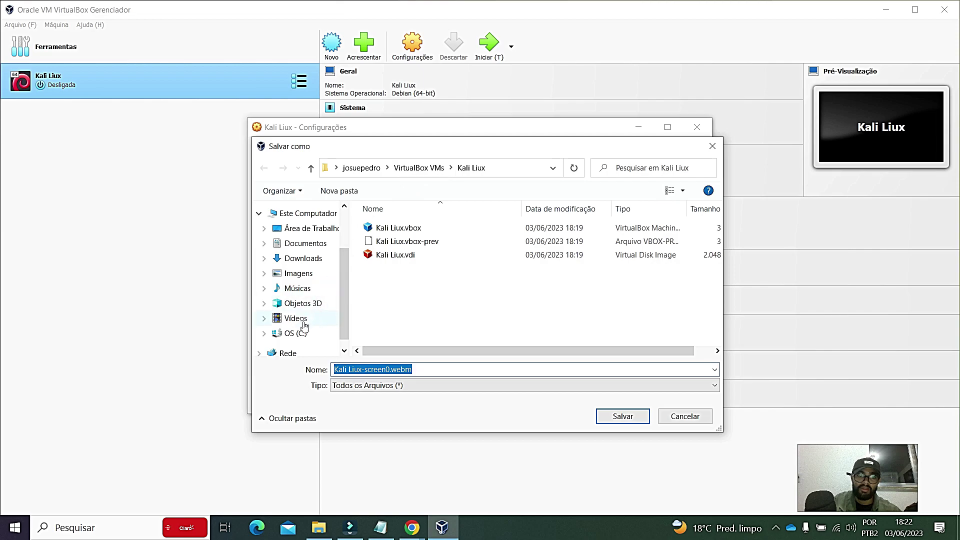
pyautogui.click(295, 332)
pyautogui.scroll(-2, 397, 310)
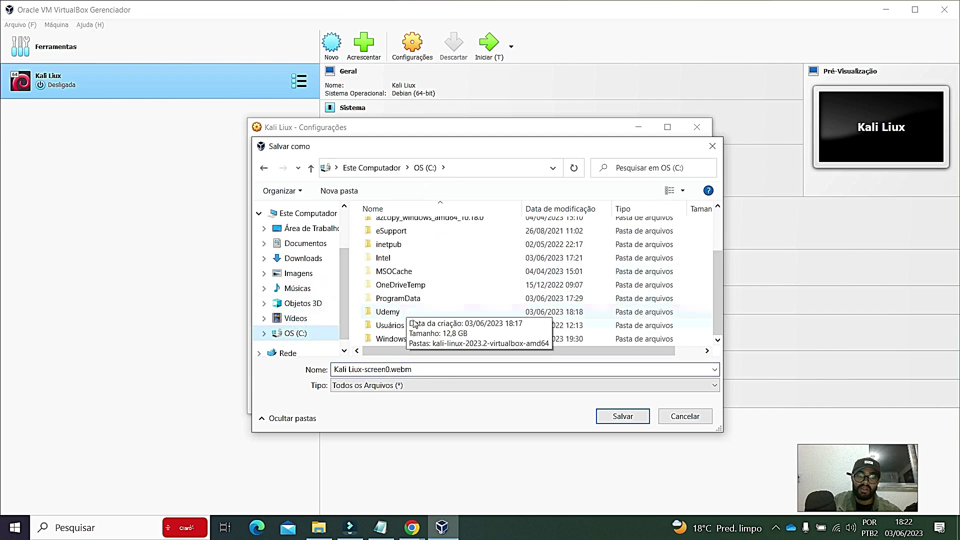
pyautogui.click(386, 311)
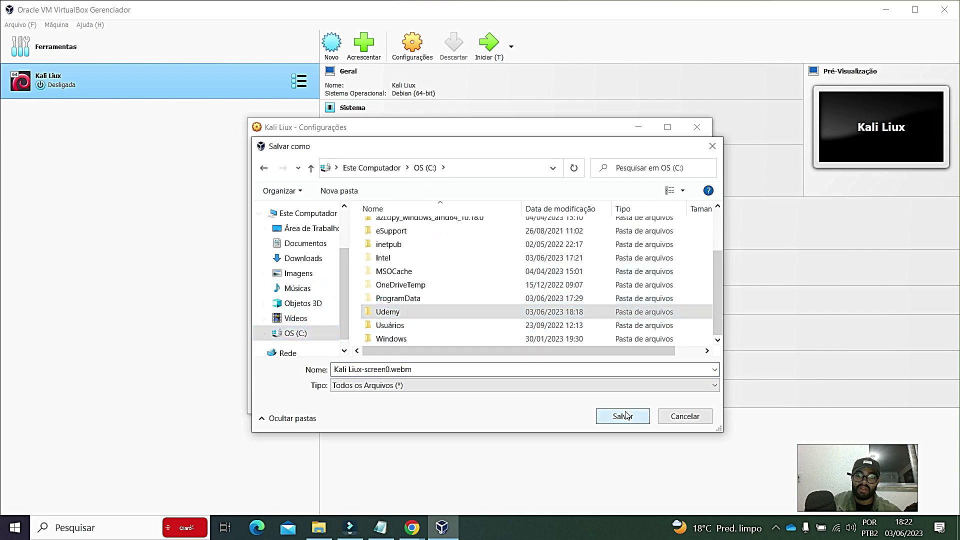
pyautogui.click(624, 416)
pyautogui.click(622, 415)
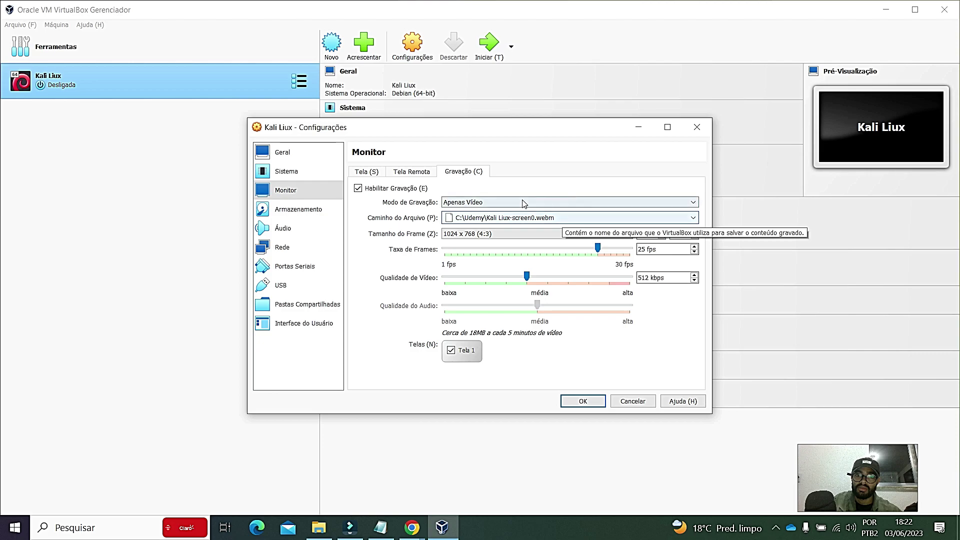
# Step: Examine the available recording modes and the effect of the option that enables recording
pyautogui.click(358, 188)
pyautogui.click(358, 188)
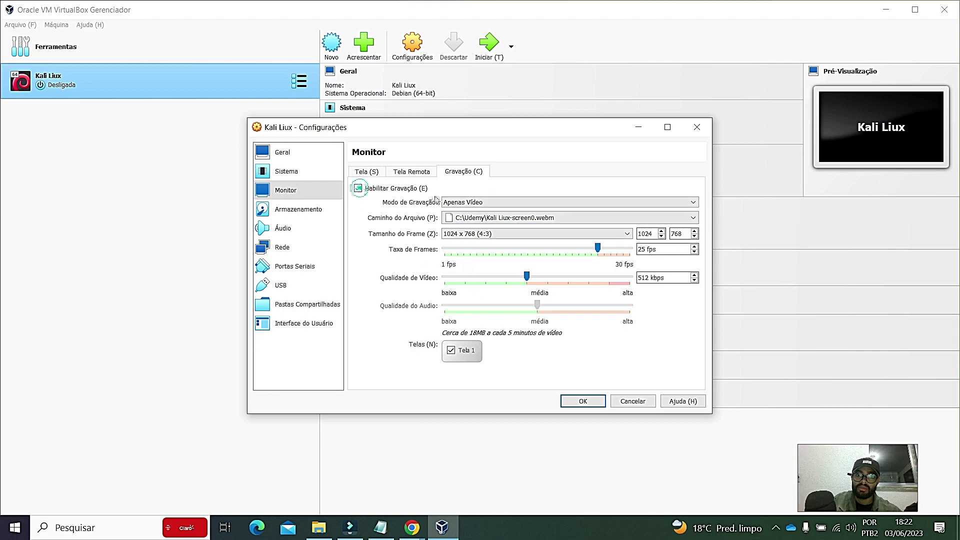
pyautogui.click(561, 203)
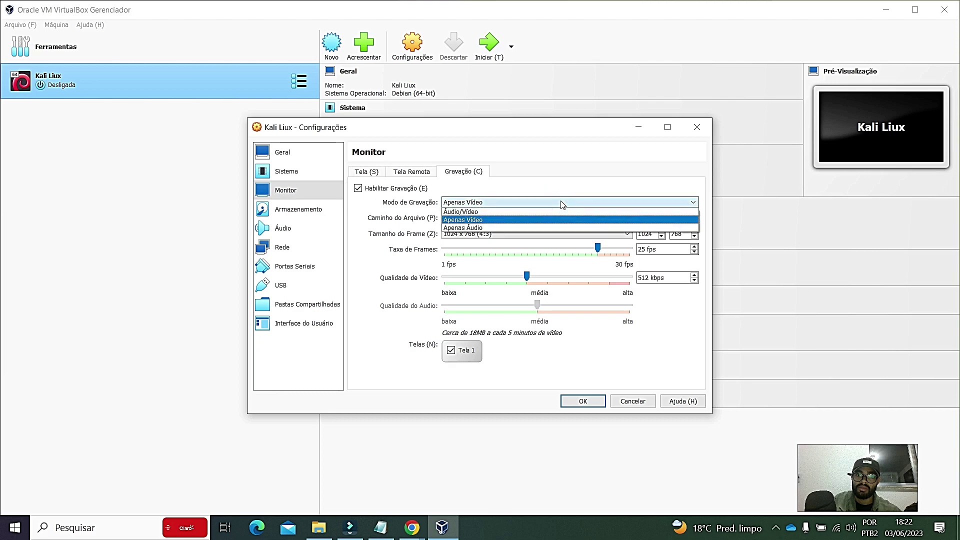
pyautogui.click(563, 204)
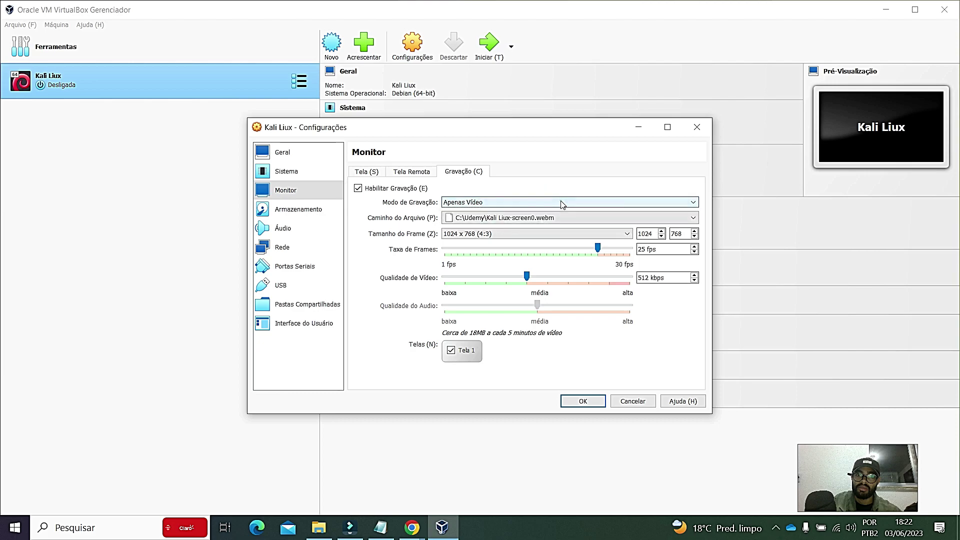
pyautogui.click(358, 188)
pyautogui.click(358, 189)
pyautogui.click(358, 188)
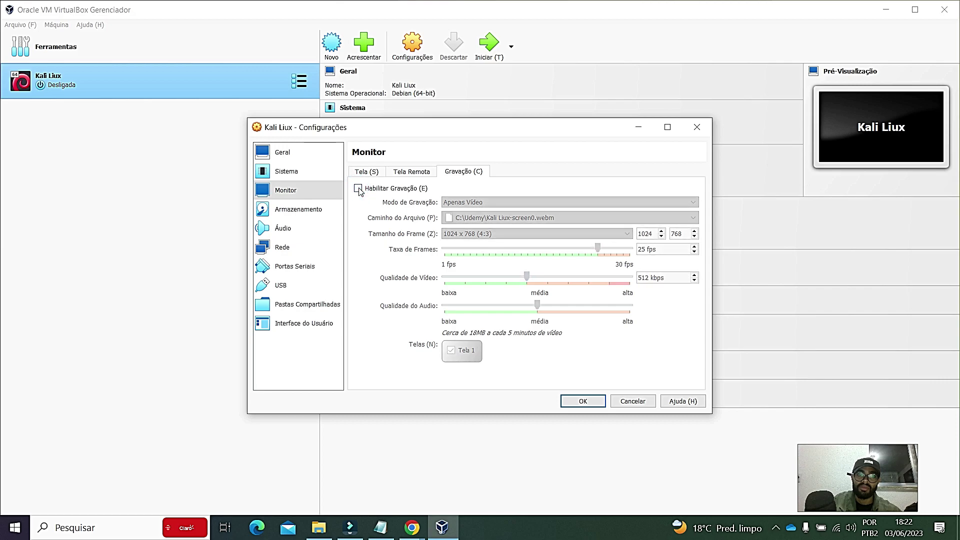
# Step: Reset the recording file path to the default and disable recording
pyautogui.click(358, 188)
pyautogui.click(524, 218)
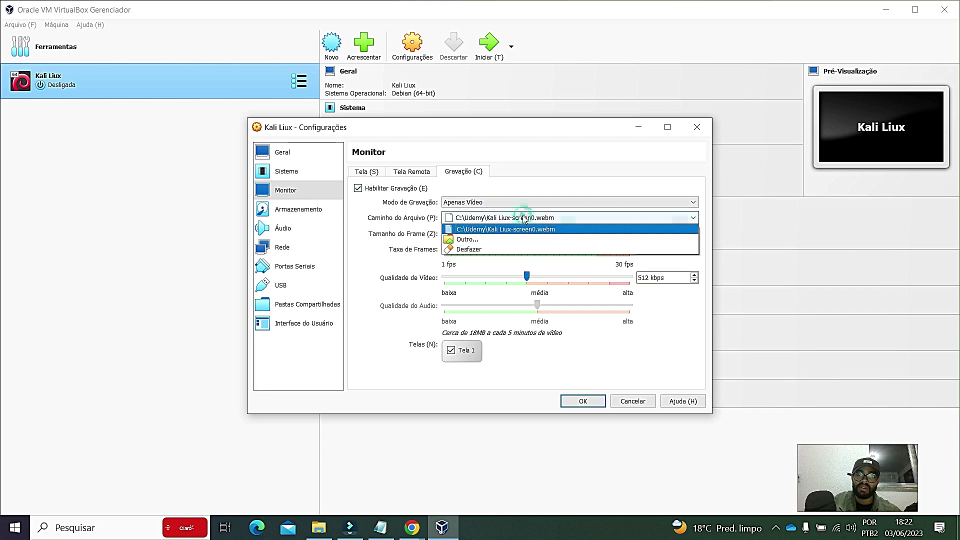
pyautogui.click(474, 249)
pyautogui.click(472, 218)
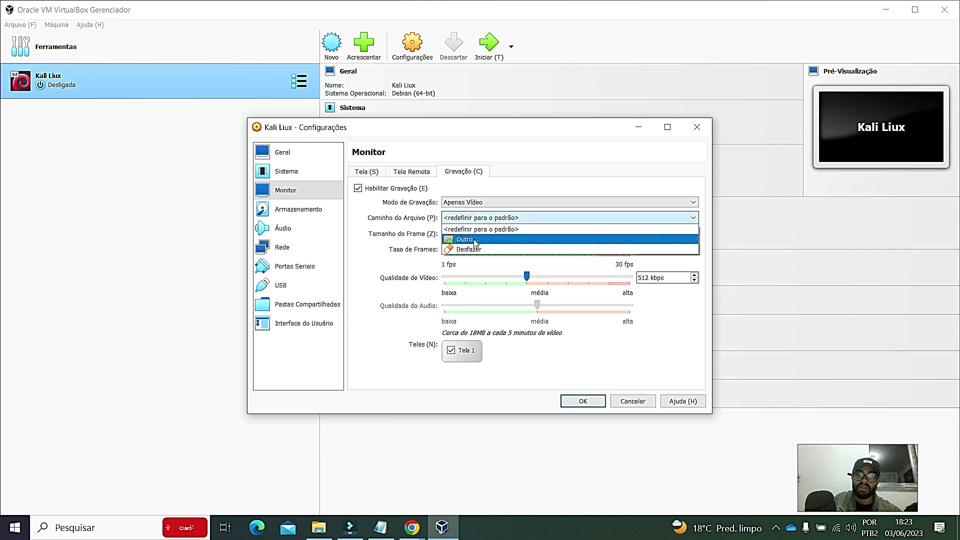
pyautogui.click(368, 191)
pyautogui.click(361, 189)
# Step: Examine the machine's IDE and SATA storage controllers and the empty optical drive
pyautogui.click(294, 217)
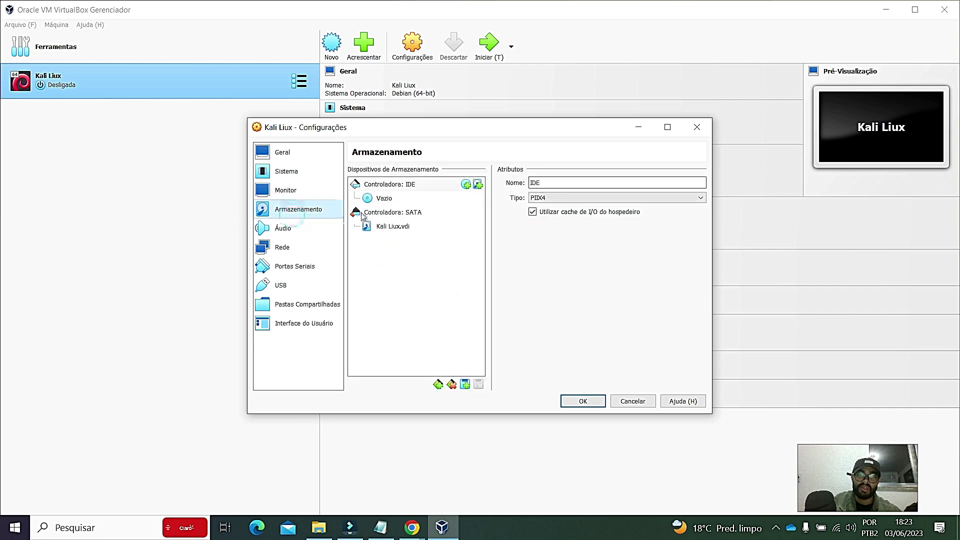
pyautogui.click(385, 200)
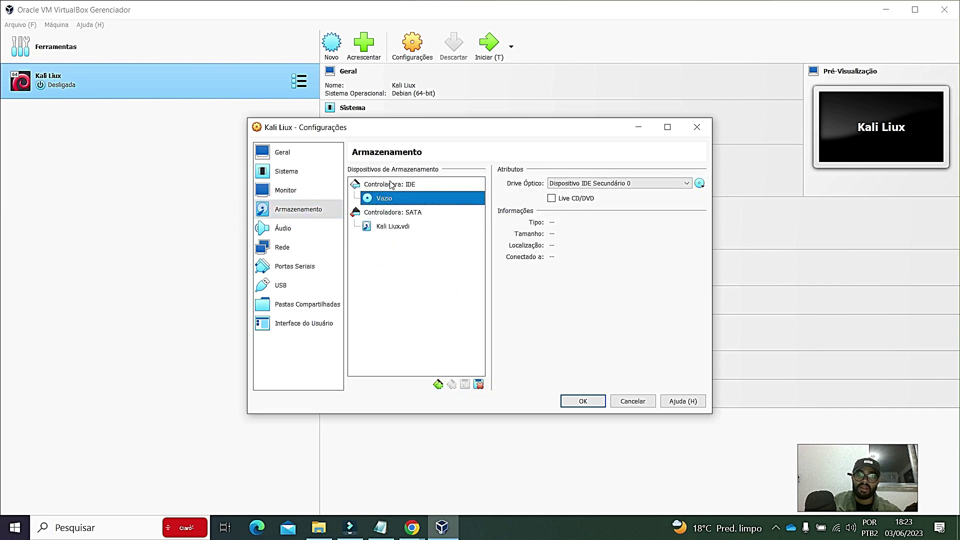
pyautogui.click(389, 185)
pyautogui.click(391, 213)
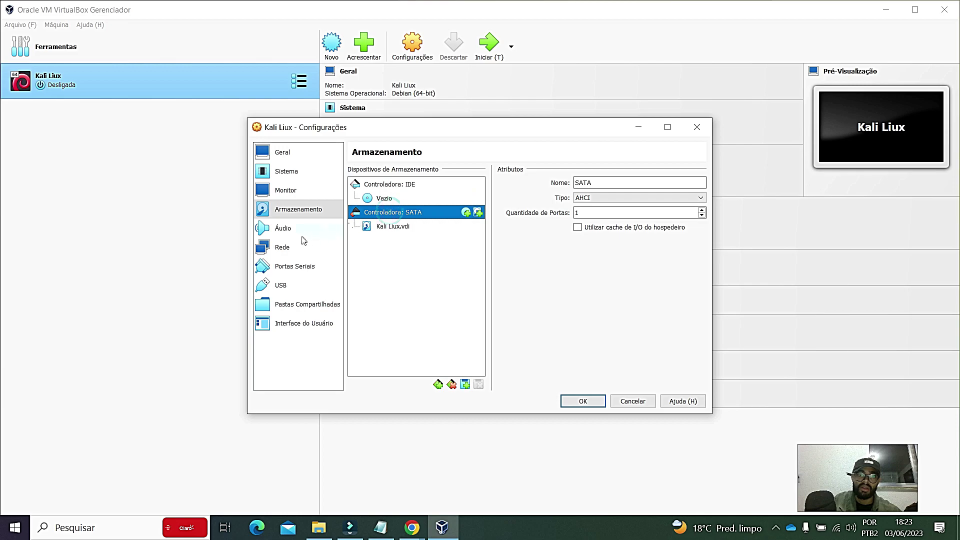
# Step: Review the audio, network, serial port, USB, shared folder, user interface, system and general settings
pyautogui.click(281, 231)
pyautogui.click(283, 248)
pyautogui.click(295, 268)
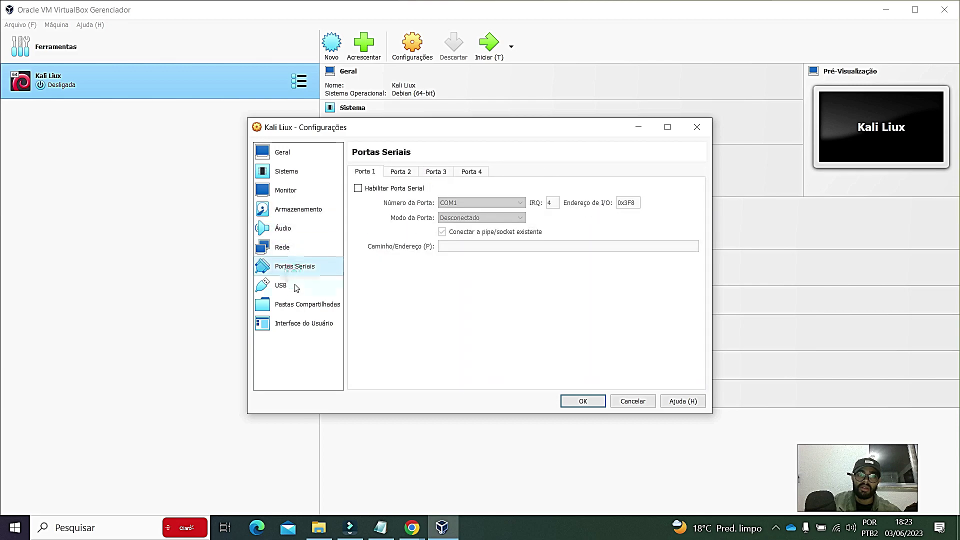
pyautogui.click(294, 286)
pyautogui.click(295, 305)
pyautogui.click(296, 325)
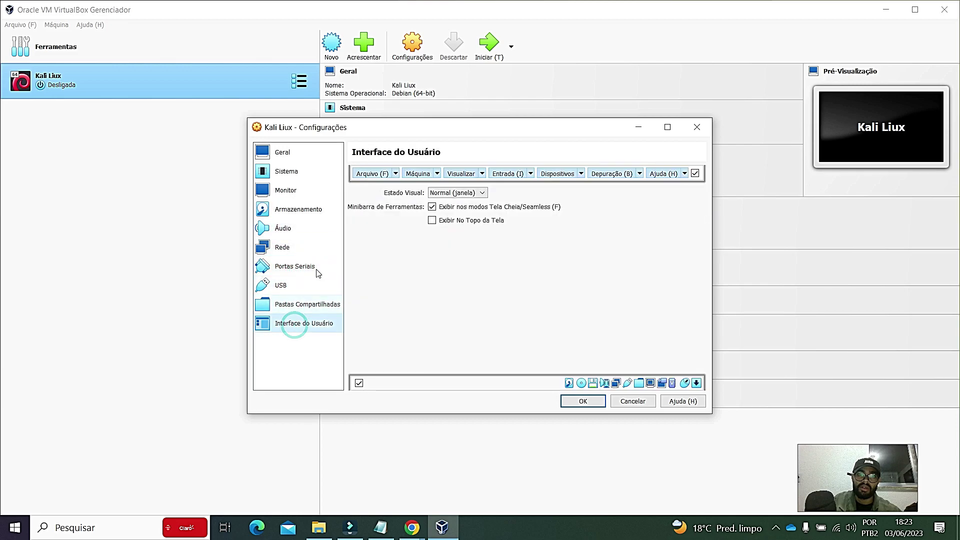
pyautogui.click(295, 173)
pyautogui.click(290, 159)
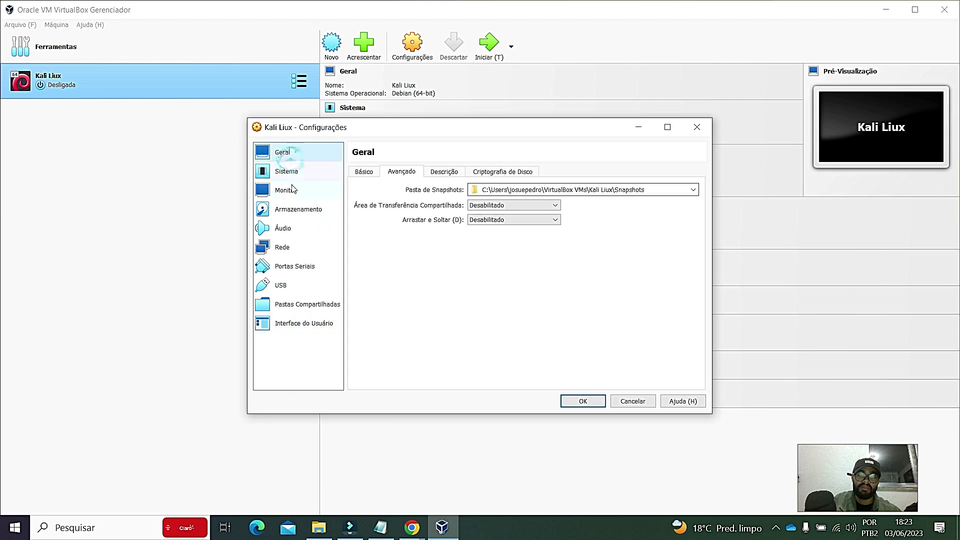
# Step: Replace the disk on SATA port 0 with kali-linux-2023.2-virtualbox-amd64.vdi from C:\Udemy\kali-linux-2023.2-virtualbox-amd64 and save the machine's settings
pyautogui.click(298, 210)
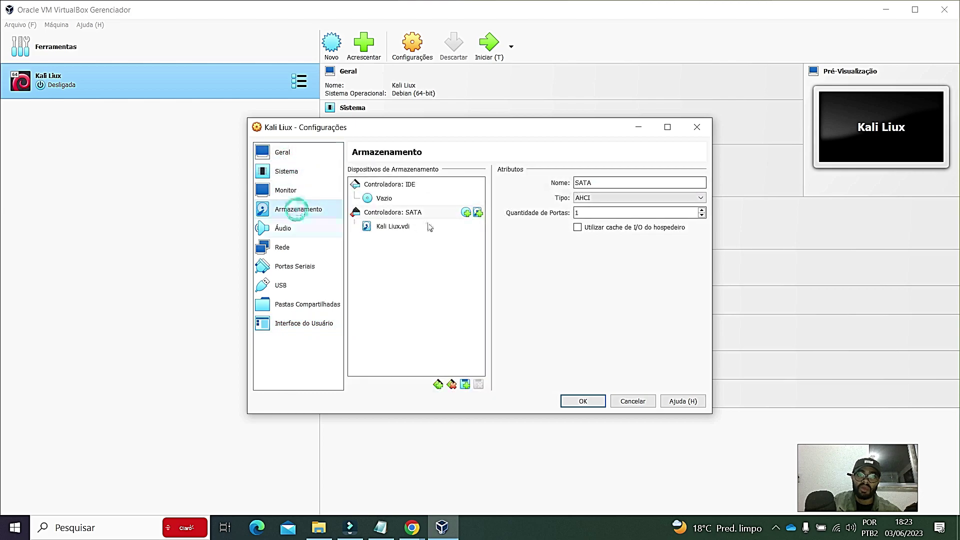
pyautogui.click(405, 228)
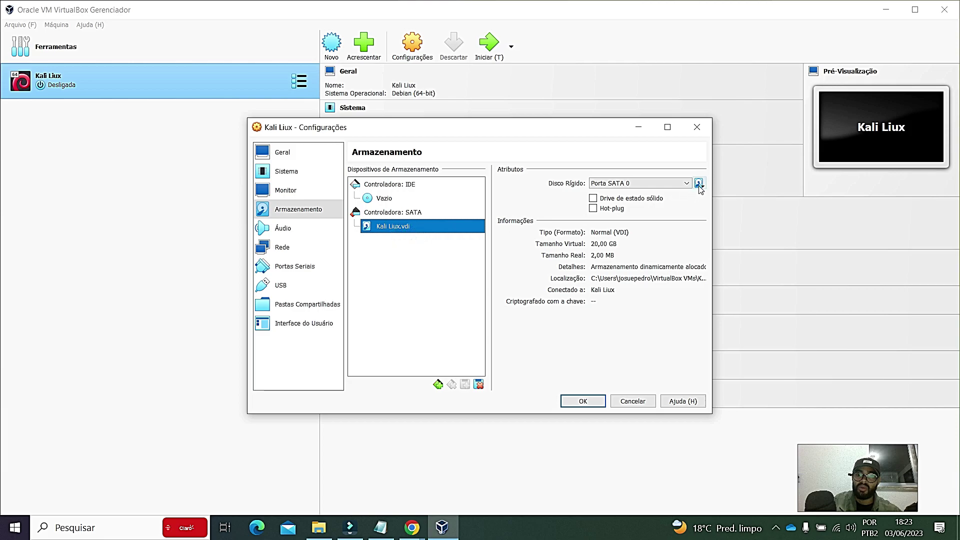
pyautogui.click(628, 278)
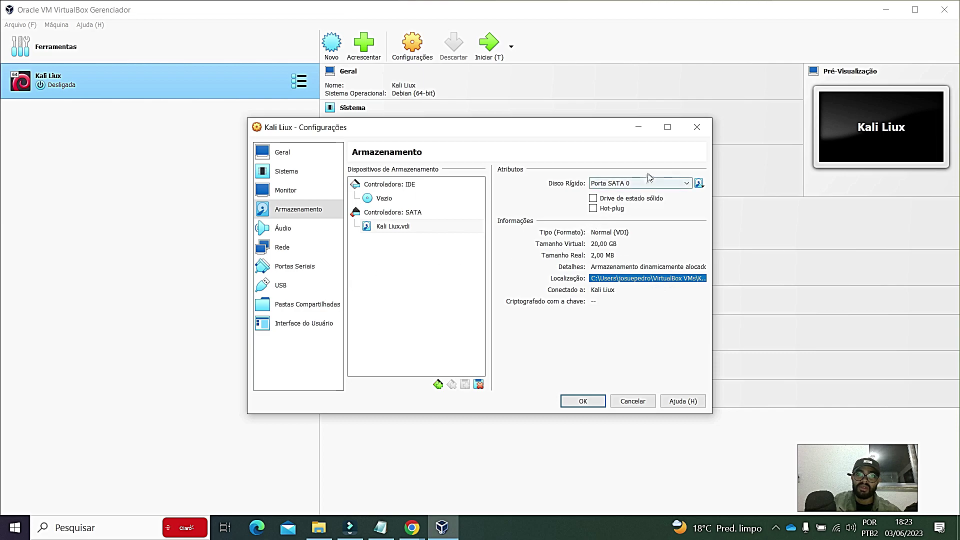
pyautogui.click(699, 184)
pyautogui.click(717, 208)
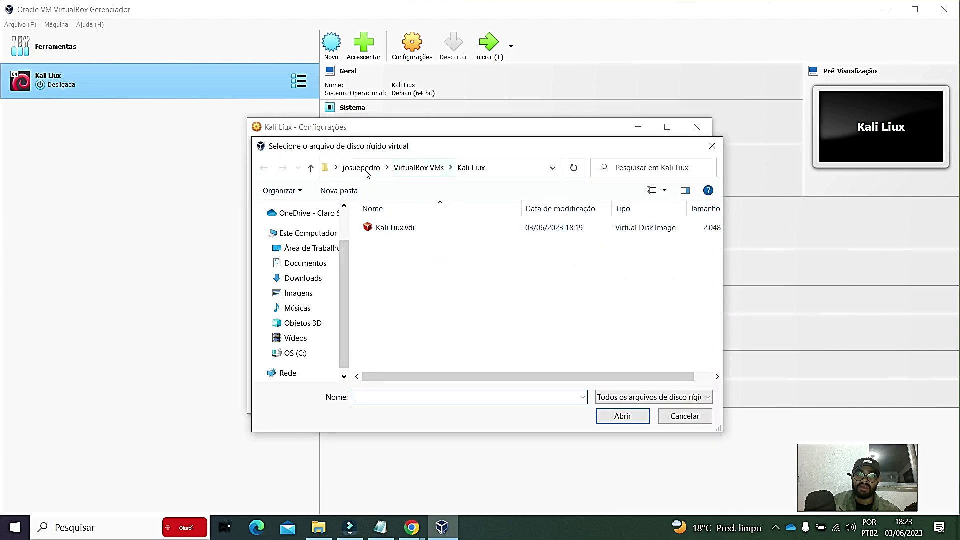
pyautogui.click(291, 352)
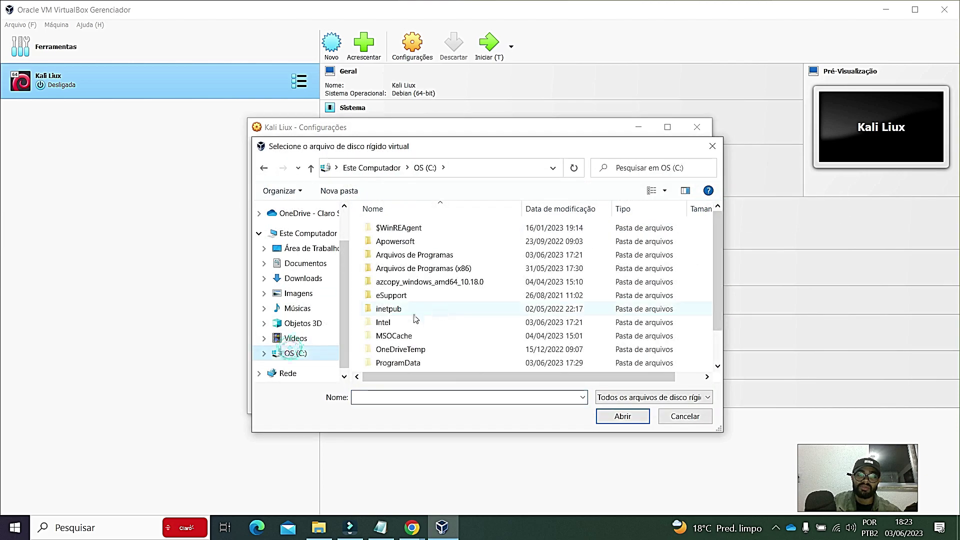
pyautogui.scroll(-1, 411, 320)
pyautogui.doubleClick(390, 338)
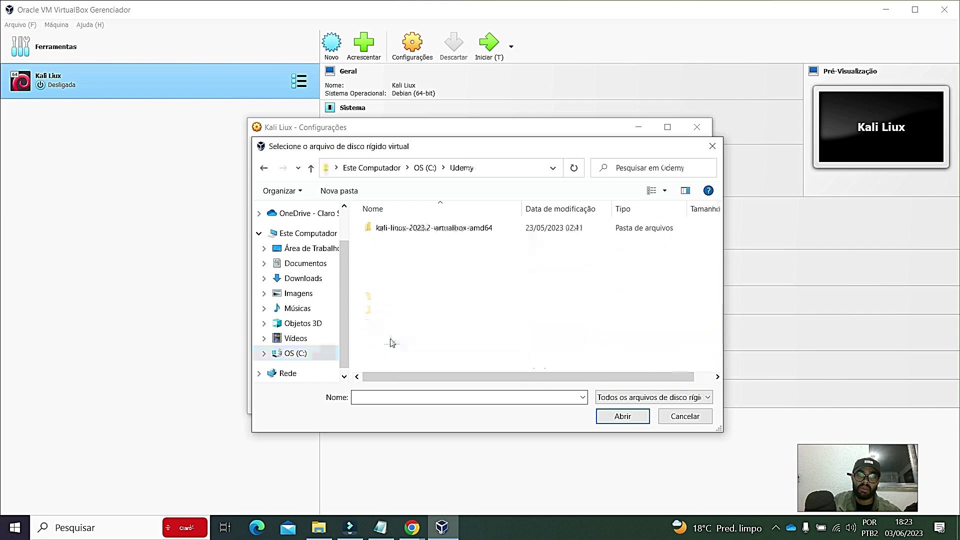
pyautogui.doubleClick(394, 228)
pyautogui.click(423, 228)
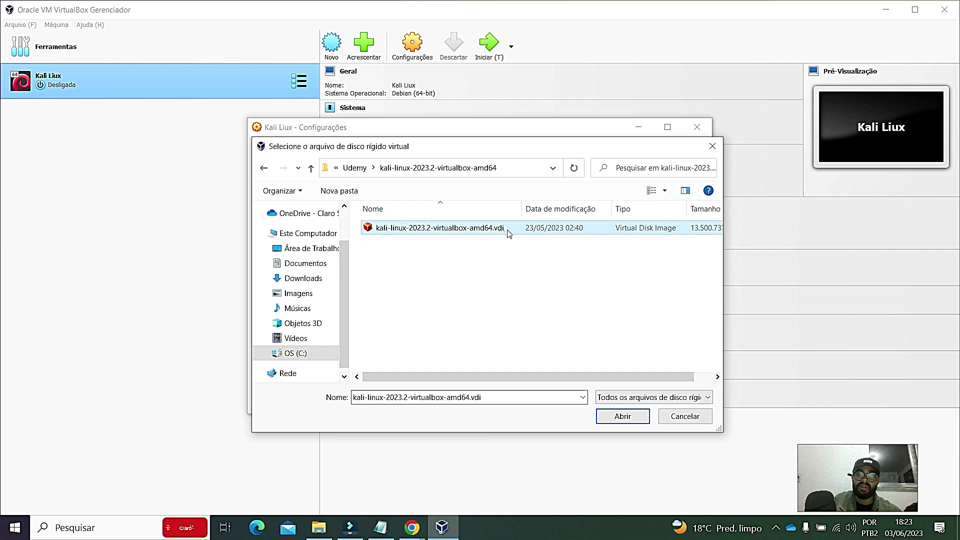
pyautogui.click(607, 416)
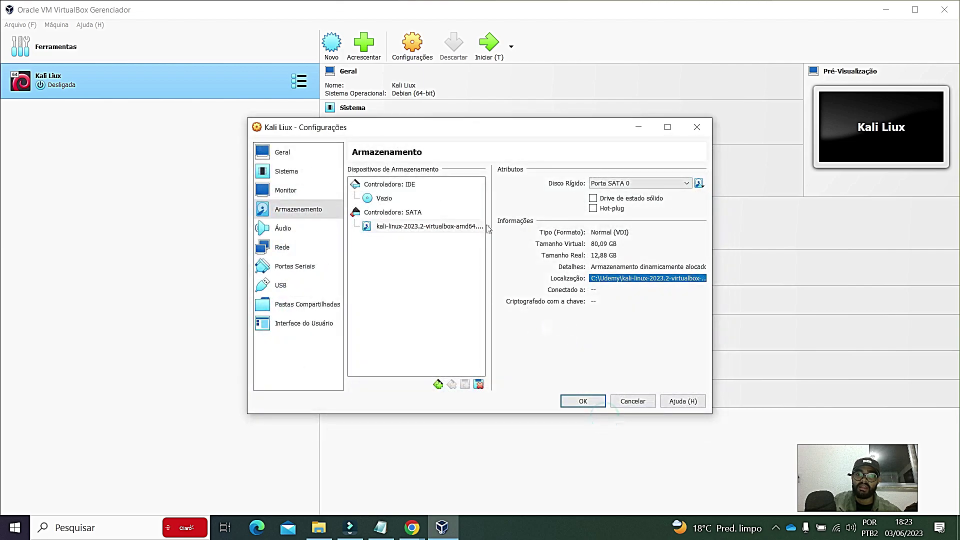
pyautogui.click(580, 400)
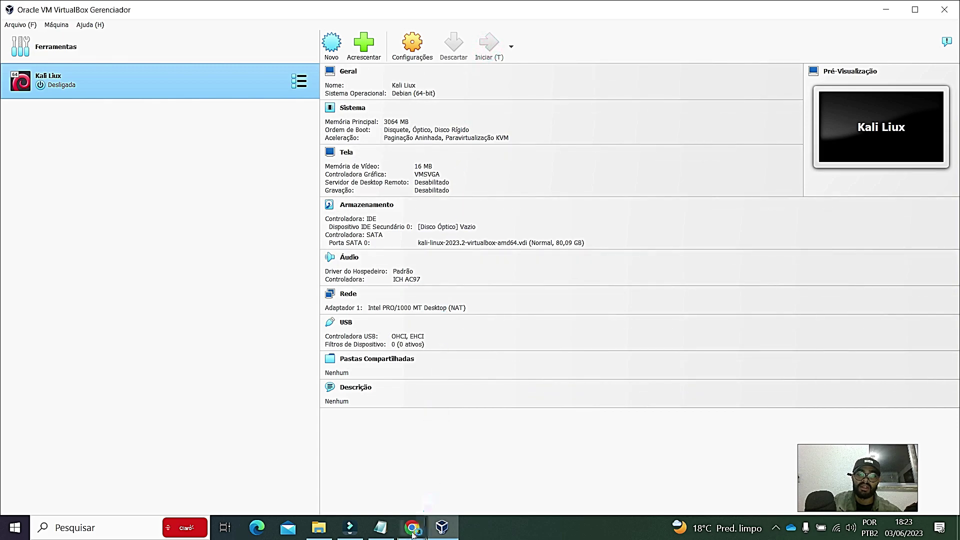
# Step: Switch to Chrome and highlight the default credentials for the pre-built virtual machines on the Kali download page
pyautogui.moveTo(411, 535)
pyautogui.click(479, 475)
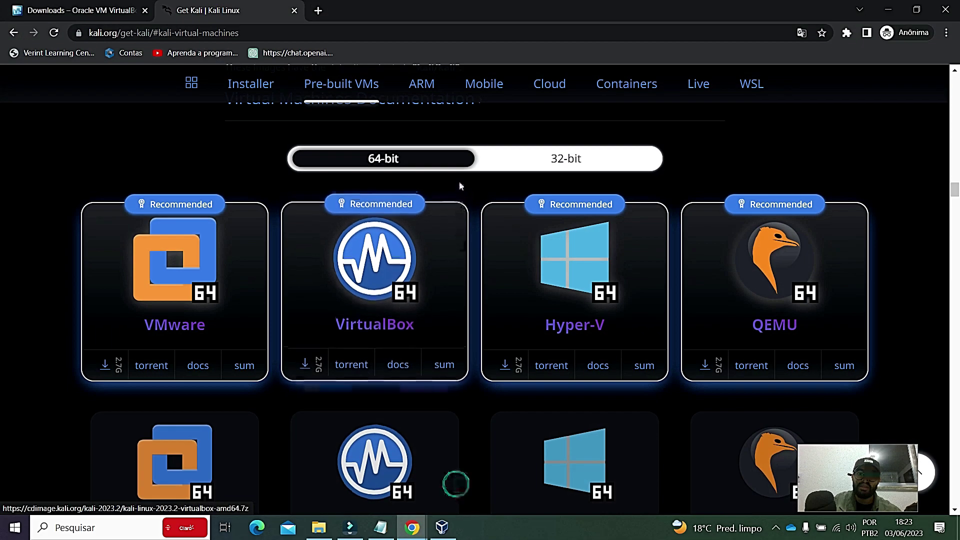
pyautogui.scroll(5, 550, 164)
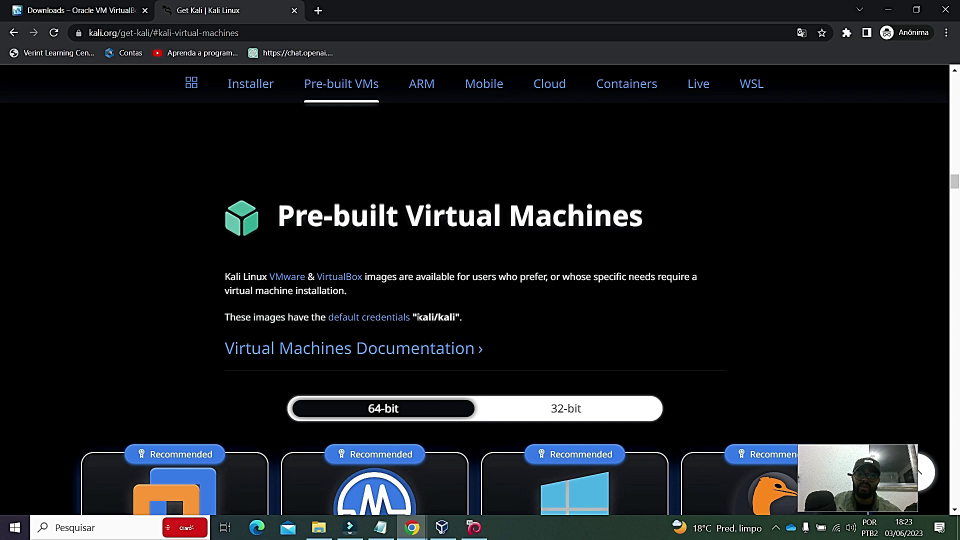
pyautogui.moveTo(419, 317); pyautogui.dragTo(410, 316)
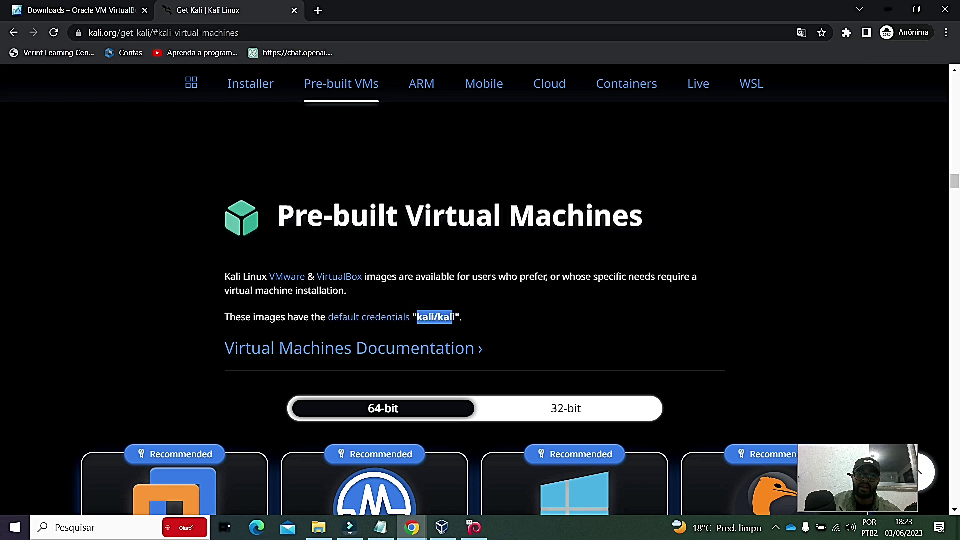
# Step: Switch to the running Kali Liux virtual machine window and boot Kali GNU/Linux, accepting mouse and keyboard capture
pyautogui.click(473, 528)
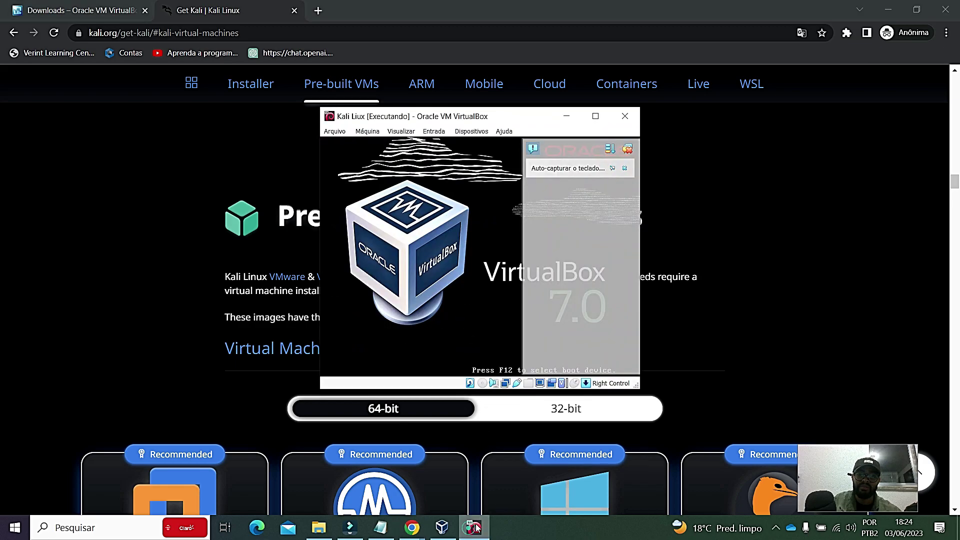
pyautogui.click(594, 116)
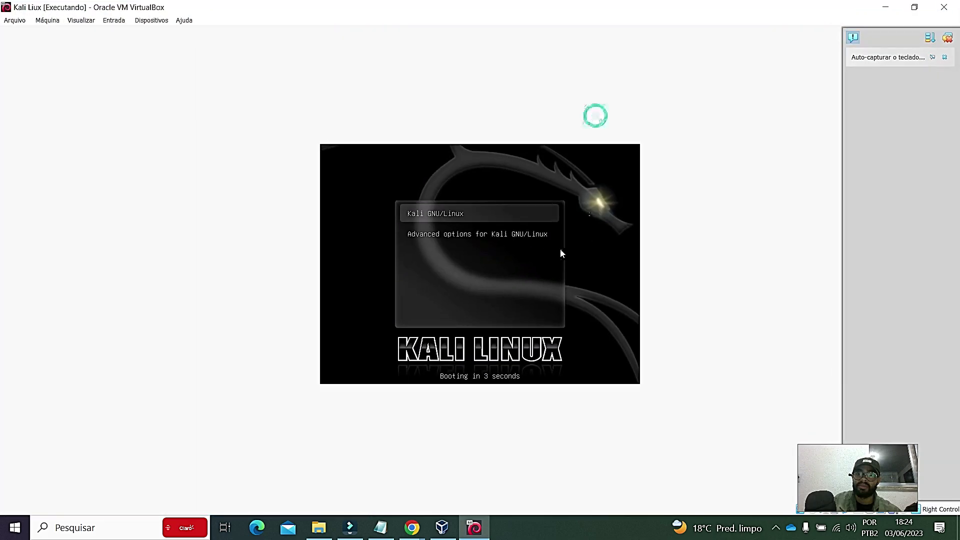
pyautogui.click(513, 216)
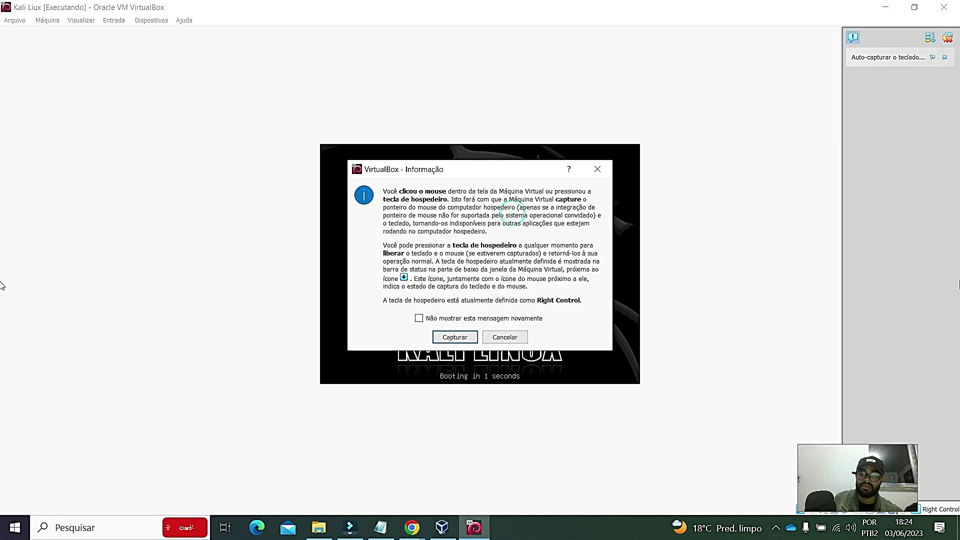
pyautogui.press('Return')
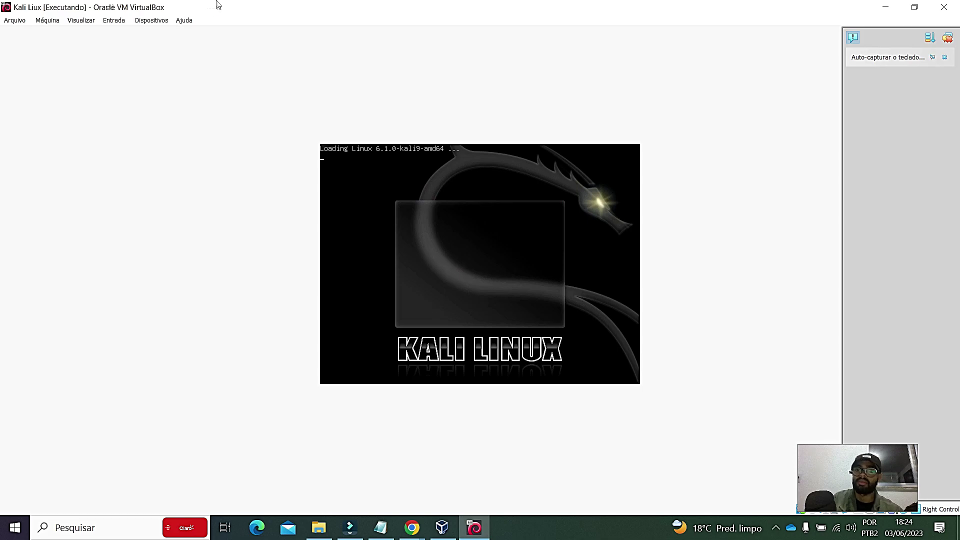
pyautogui.click(914, 7)
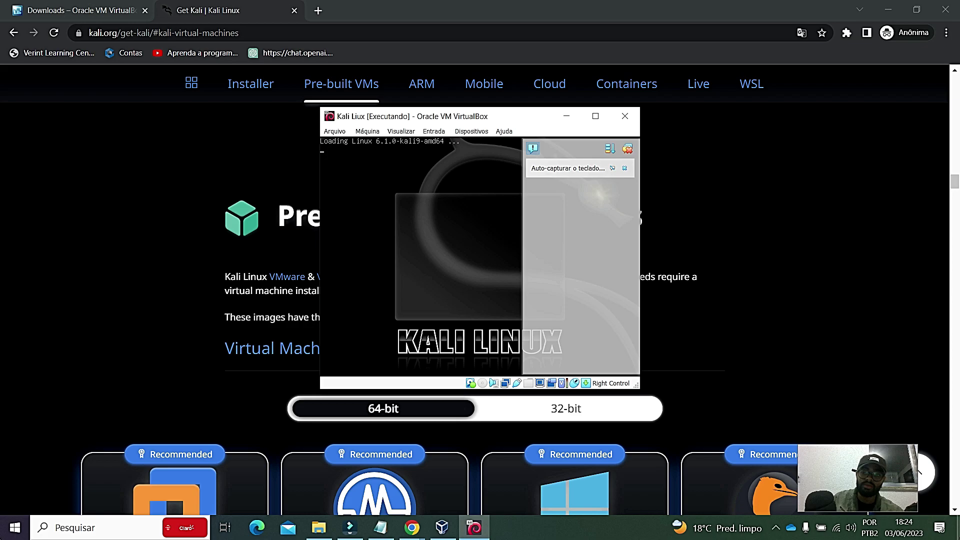
# Step: Minimize Chrome and the VirtualBox Manager, reposition the running virtual machine window over the desktop and dismiss its notifications
pyautogui.click(897, 5)
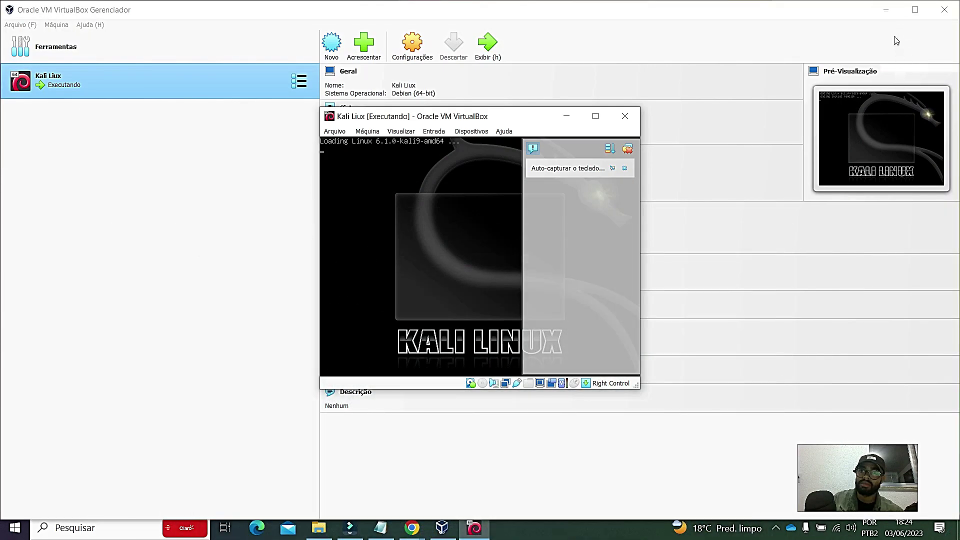
pyautogui.click(886, 10)
pyautogui.moveTo(440, 120); pyautogui.dragTo(288, 19)
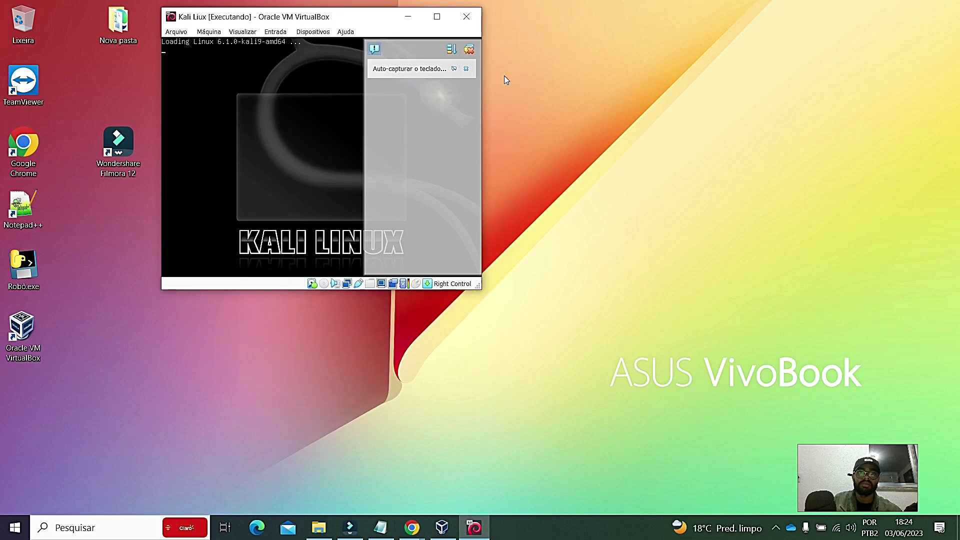
pyautogui.click(469, 50)
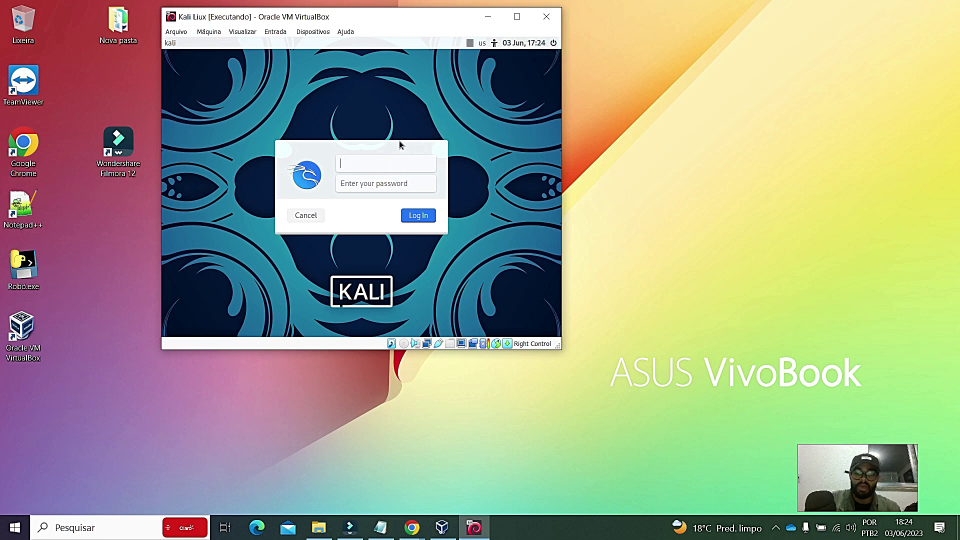
# Step: Log in to Kali with the default username and account password, and maximize the virtual machine window
pyautogui.write('li')
pyautogui.press('Tab')
pyautogui.write('kali')
pyautogui.press('Return')
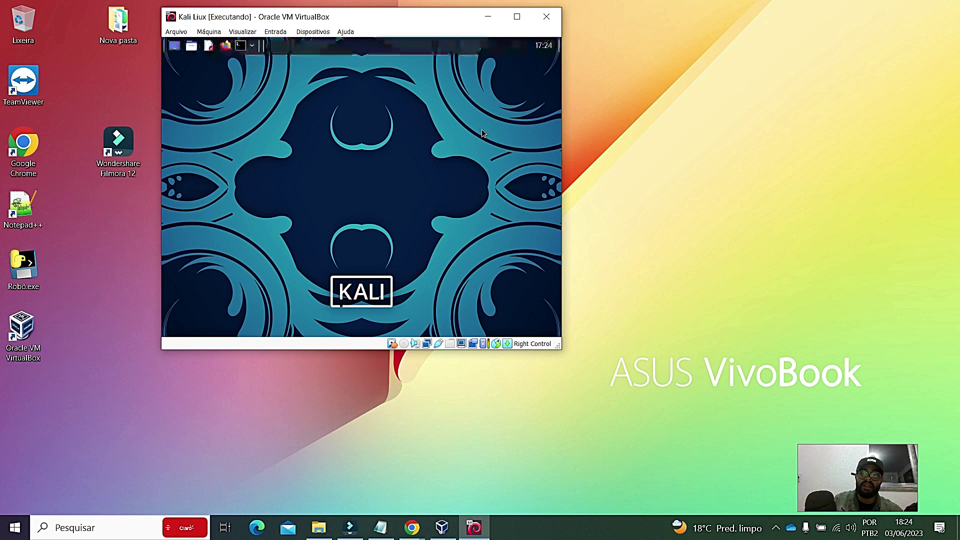
pyautogui.click(517, 16)
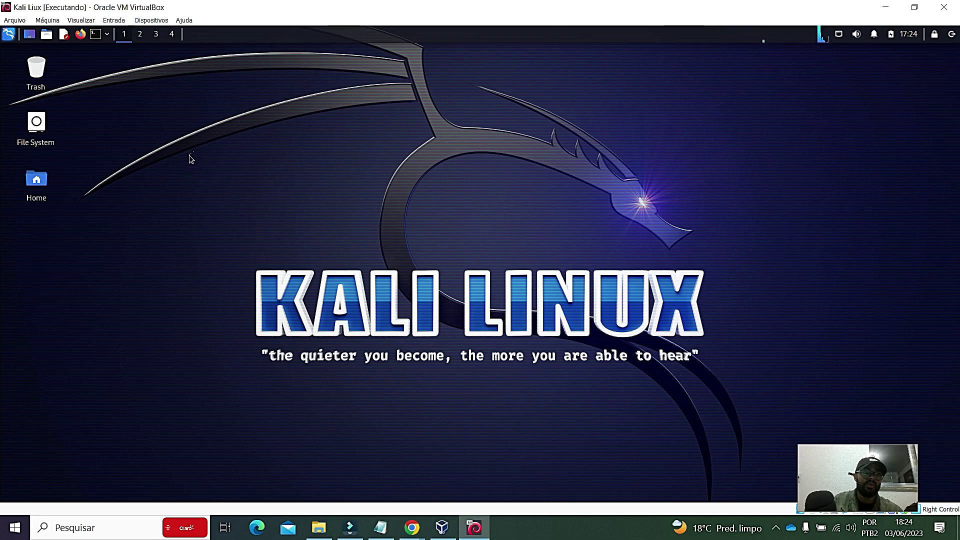
# Step: Open Kali's Settings Manager, maximize it and open the Keyboard settings
pyautogui.click(9, 34)
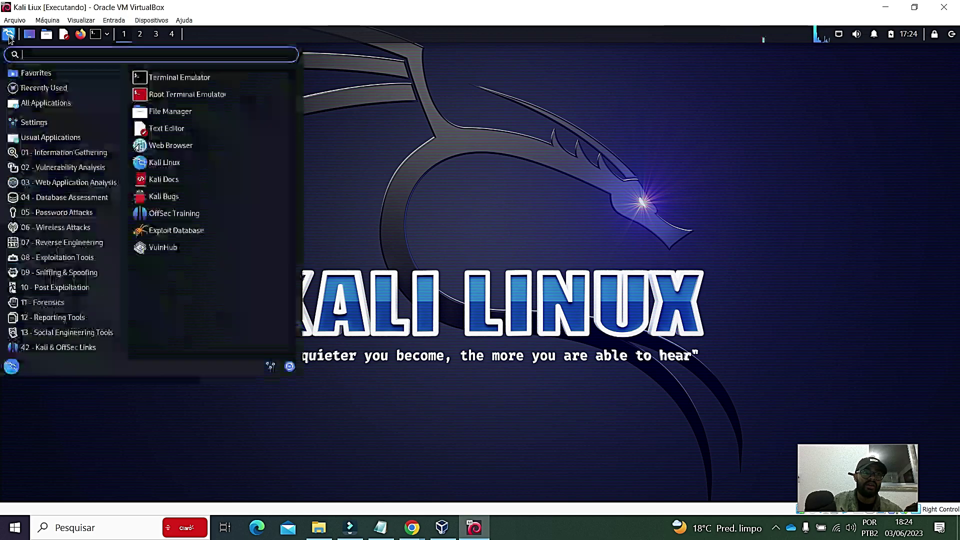
pyautogui.click(32, 122)
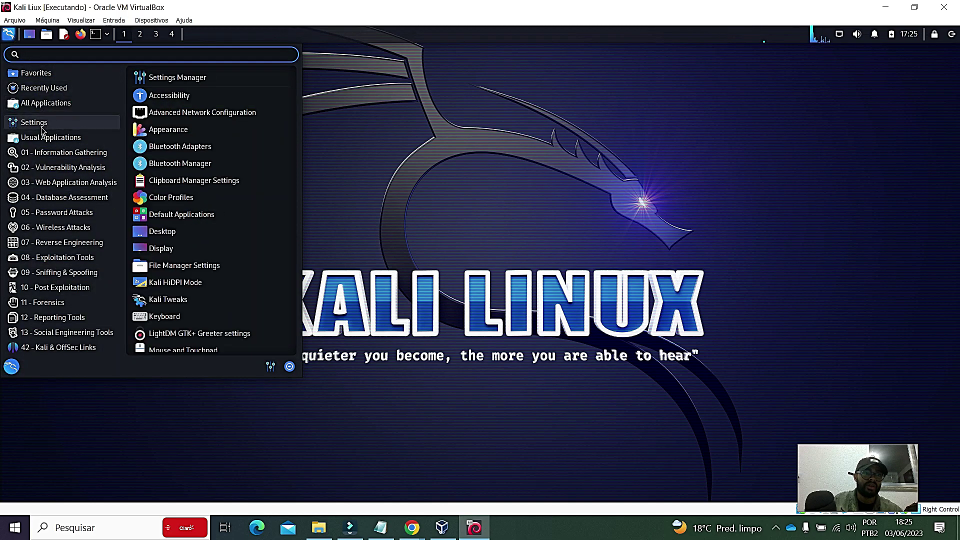
pyautogui.click(50, 137)
pyautogui.click(75, 124)
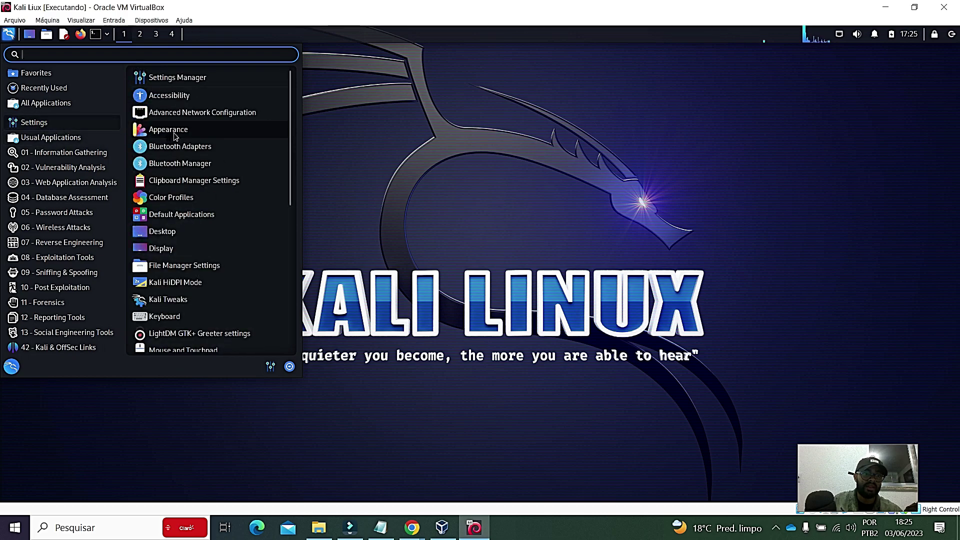
pyautogui.click(191, 80)
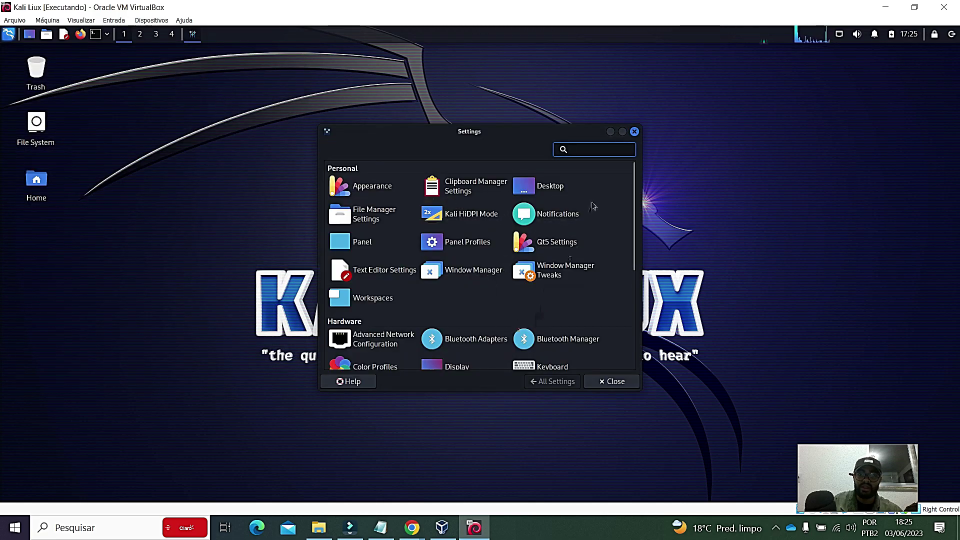
pyautogui.click(622, 132)
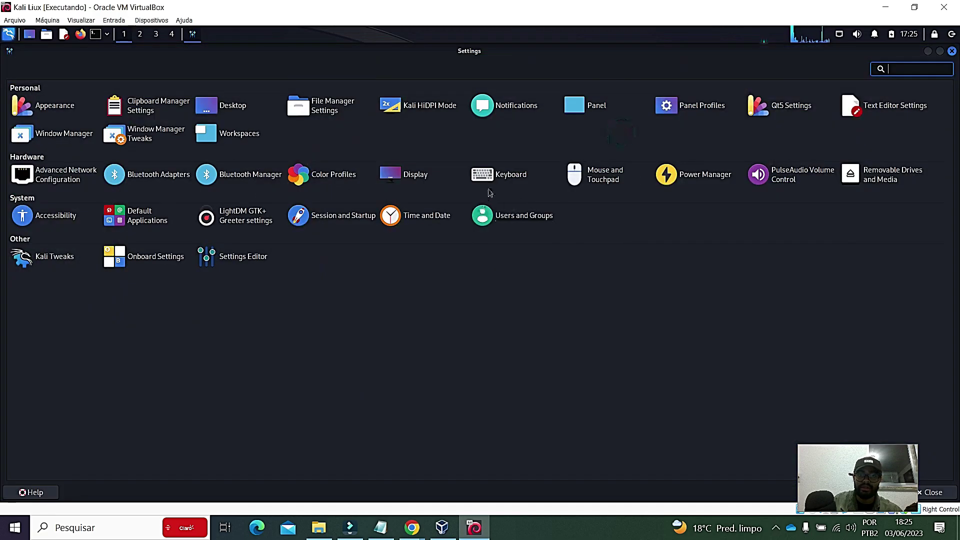
pyautogui.click(508, 175)
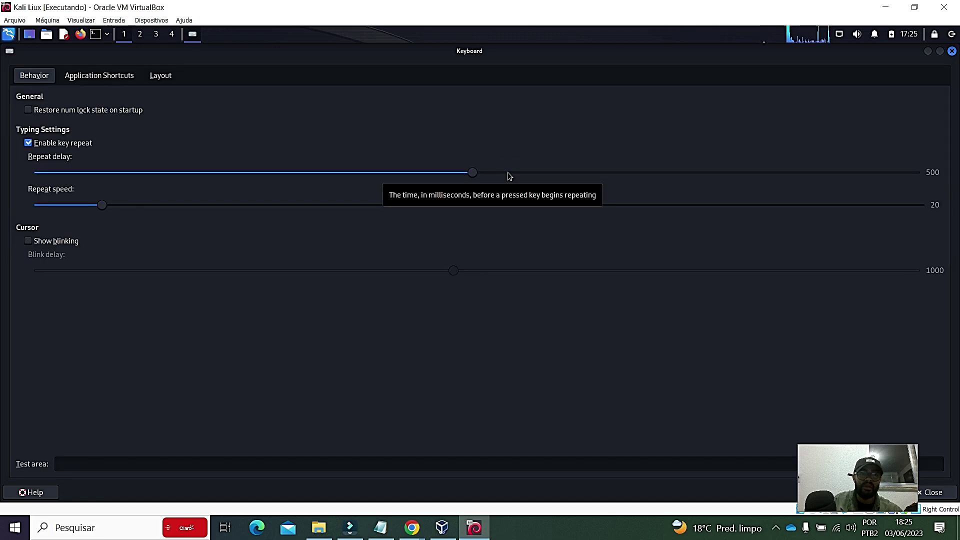
# Step: Turn off the system defaults for the keyboard layout and open the list of layouts that can be added
pyautogui.click(163, 81)
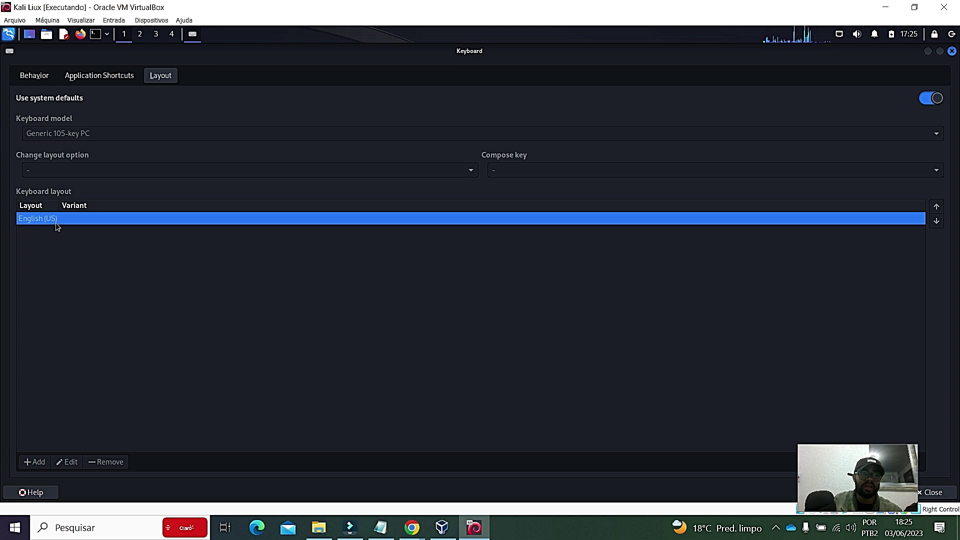
pyautogui.click(930, 99)
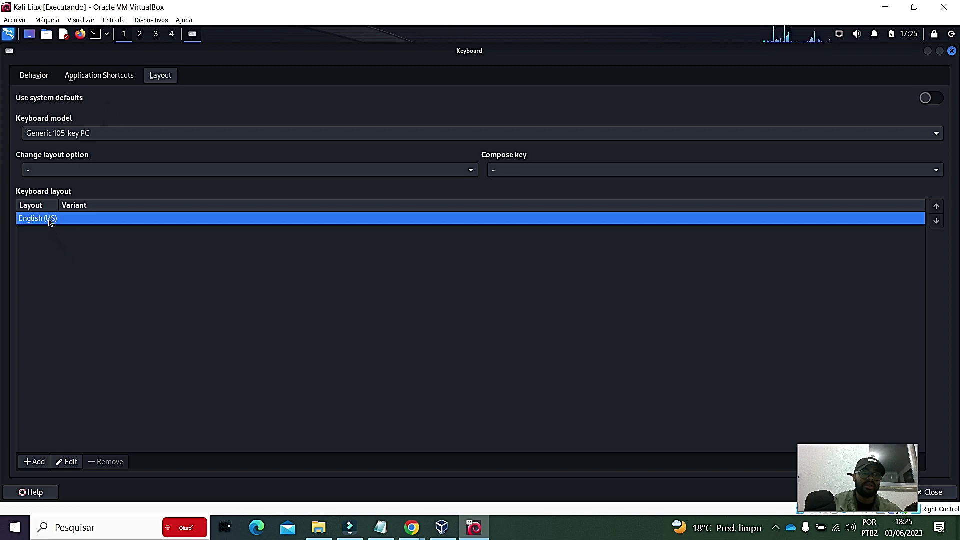
pyautogui.click(35, 461)
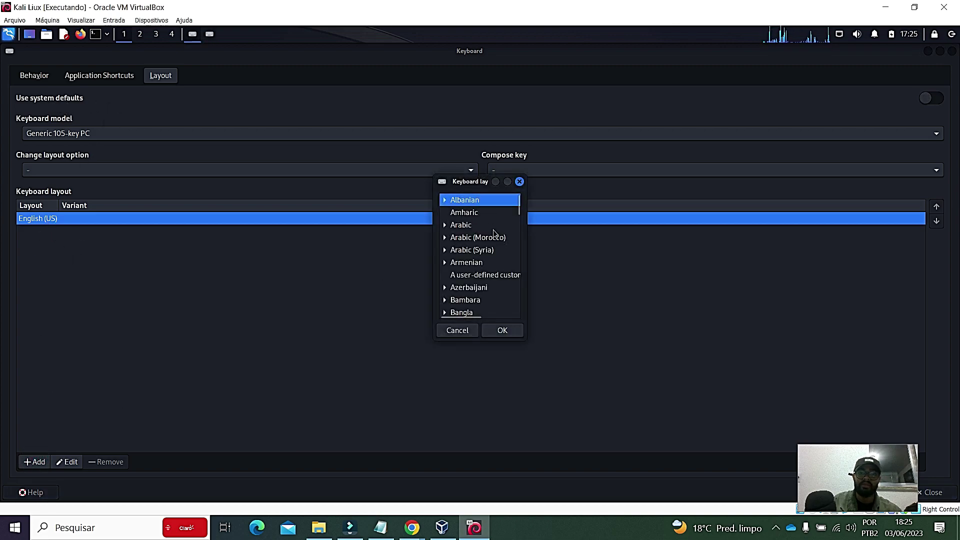
pyautogui.write('br')
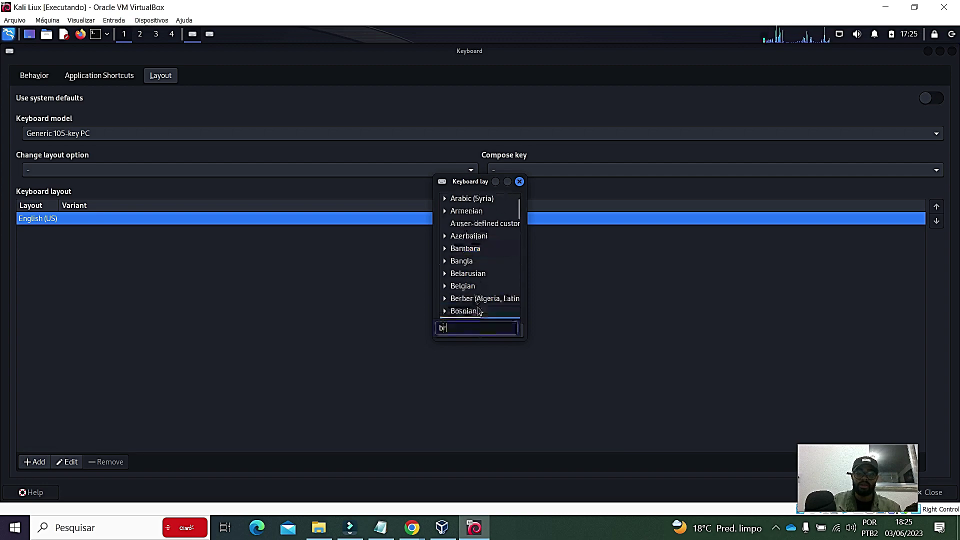
pyautogui.write('as')
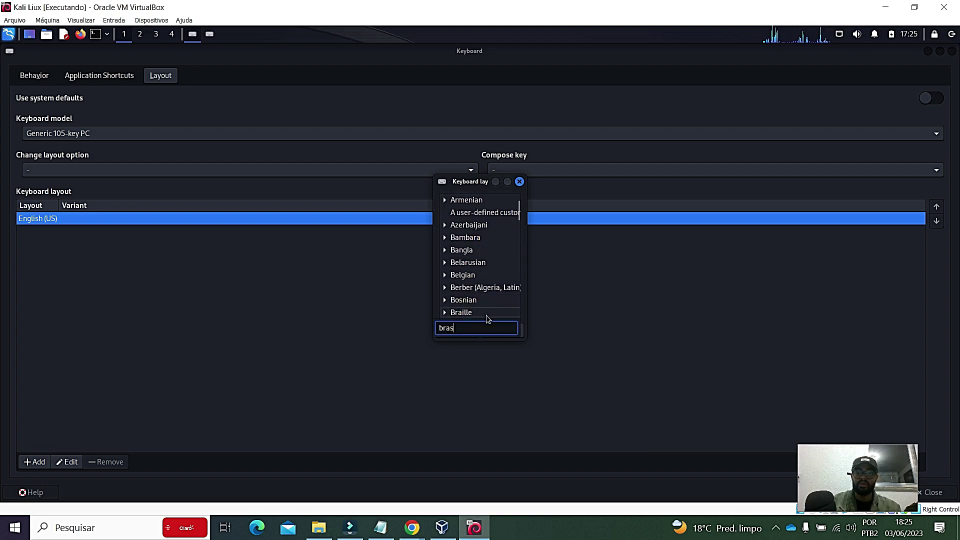
pyautogui.press('BackSpace')
pyautogui.write('z')
pyautogui.scroll(-2, 490, 316)
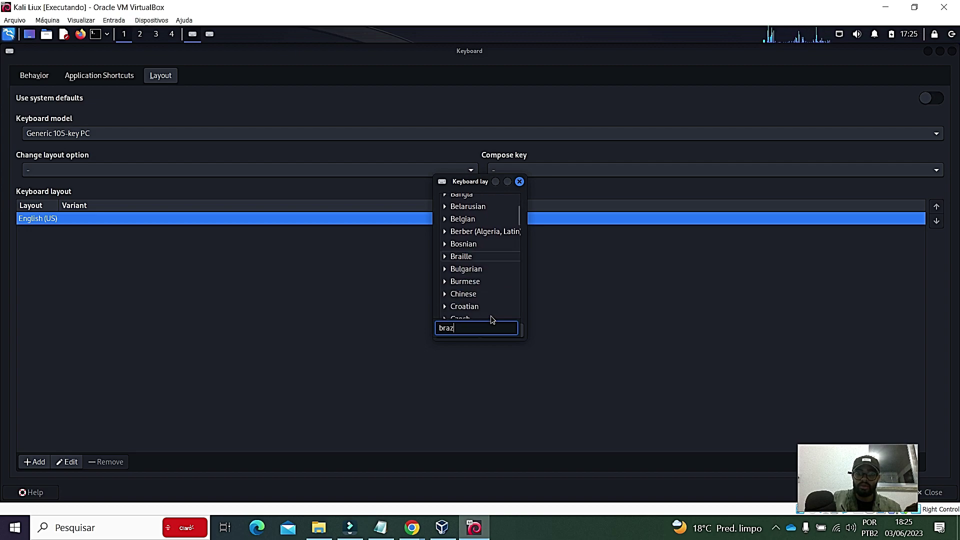
pyautogui.press('BackSpace')
pyautogui.press('BackSpace')
pyautogui.press('BackSpace')
pyautogui.press('BackSpace')
# Step: Add the Portuguese (Brazil) keyboard layout, remove the English (US) layout and close the Keyboard settings
pyautogui.write('port')
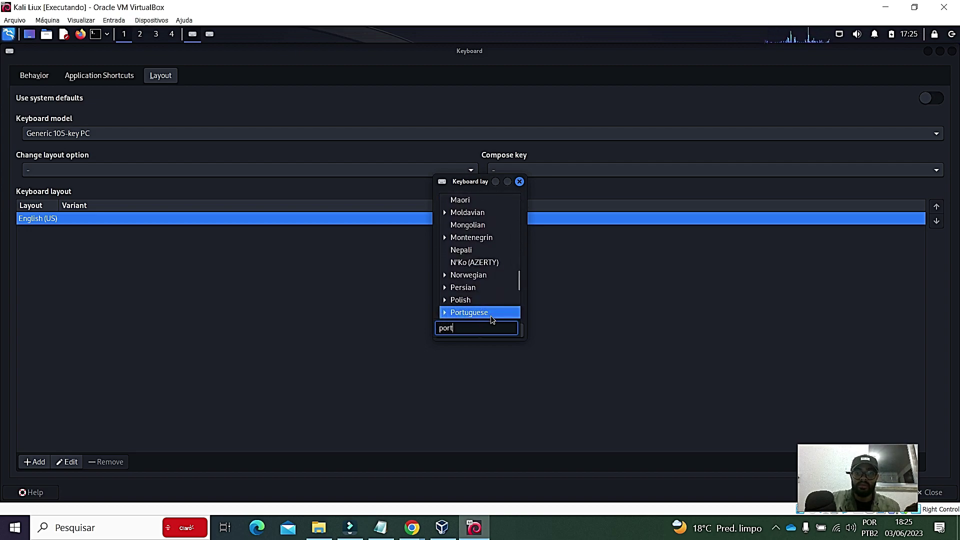
pyautogui.press('Down')
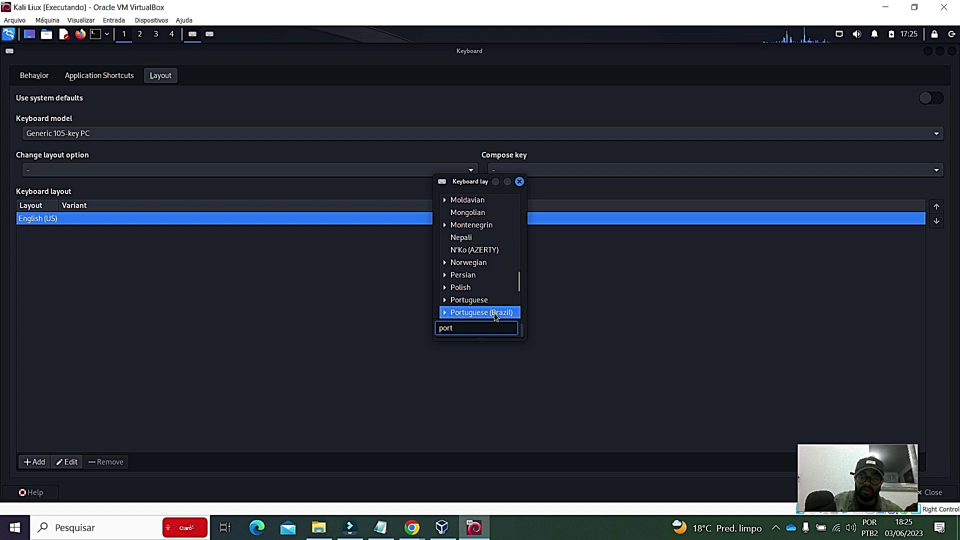
pyautogui.click(495, 317)
pyautogui.click(501, 328)
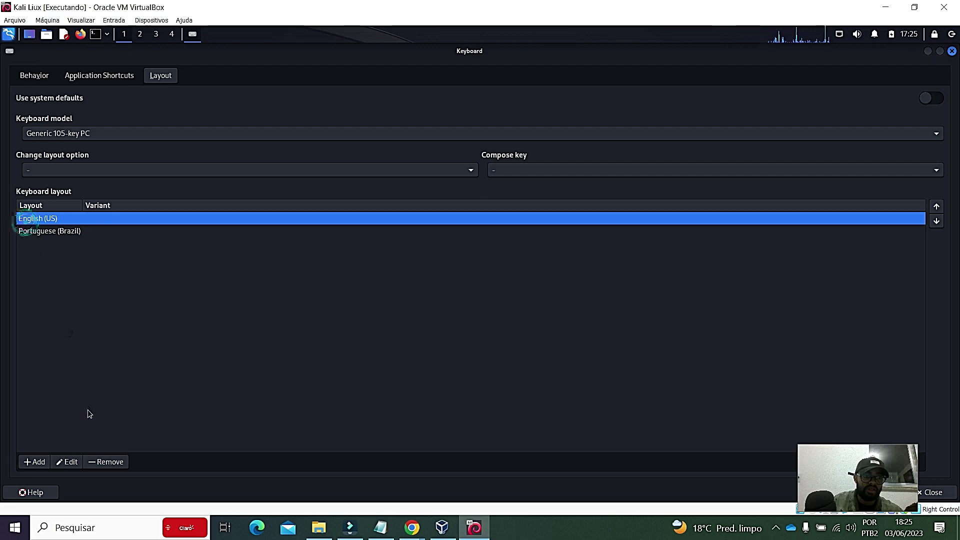
pyautogui.click(106, 462)
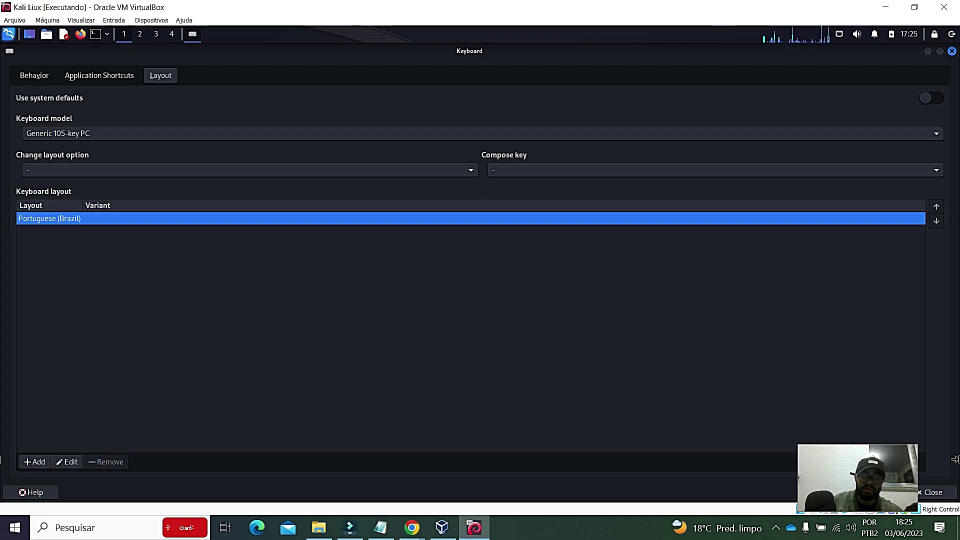
pyautogui.click(933, 492)
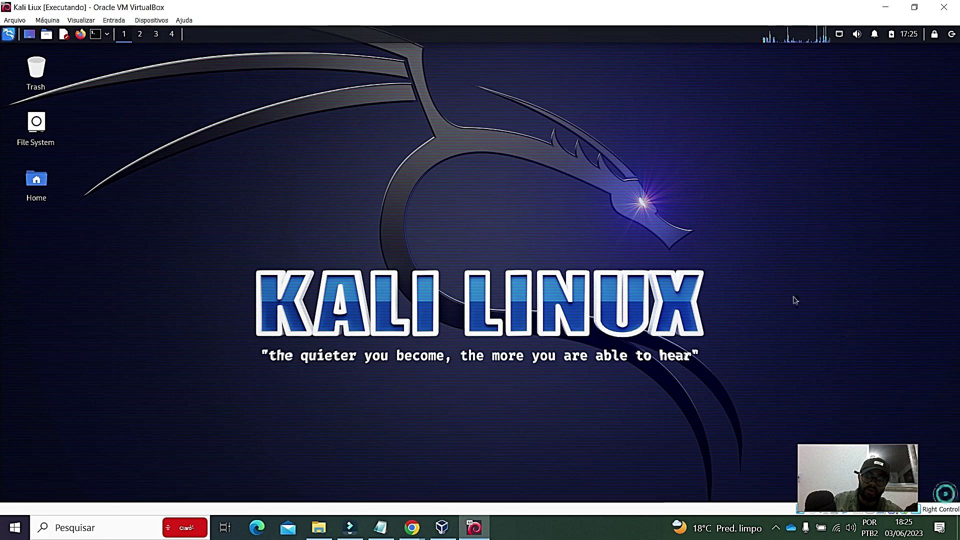
# Step: Open a terminal in Kali and switch to the root user with sudo su, entering the account password
pyautogui.click(95, 34)
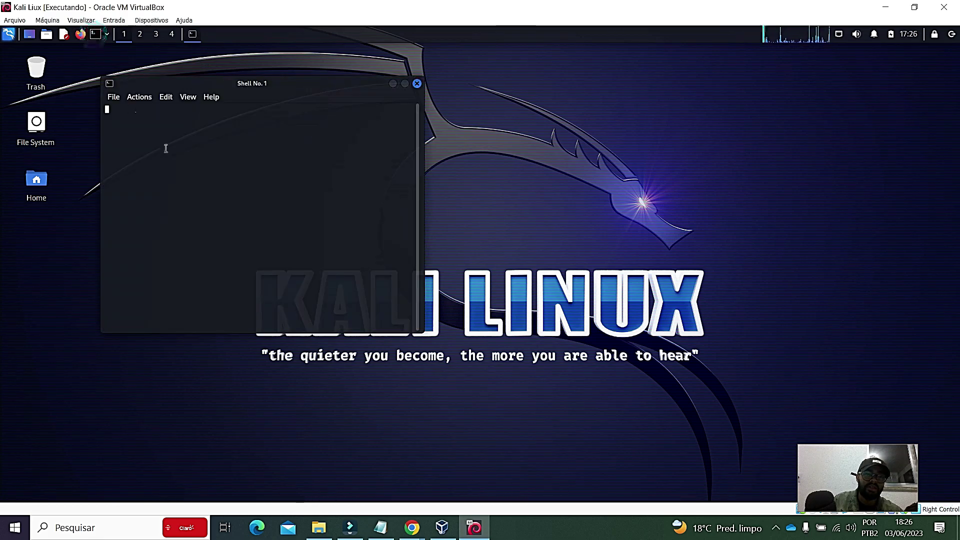
pyautogui.write('sudo ')
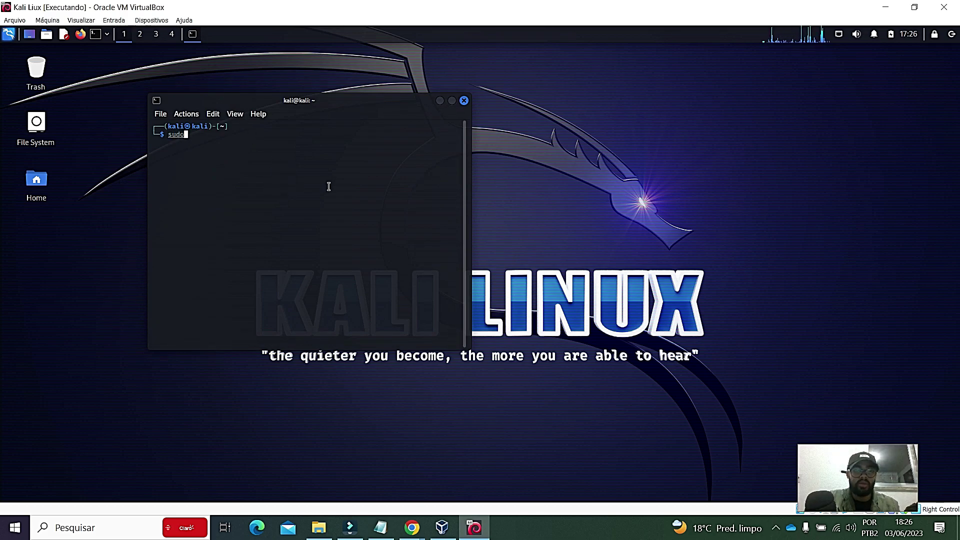
pyautogui.write('su')
pyautogui.press('Return')
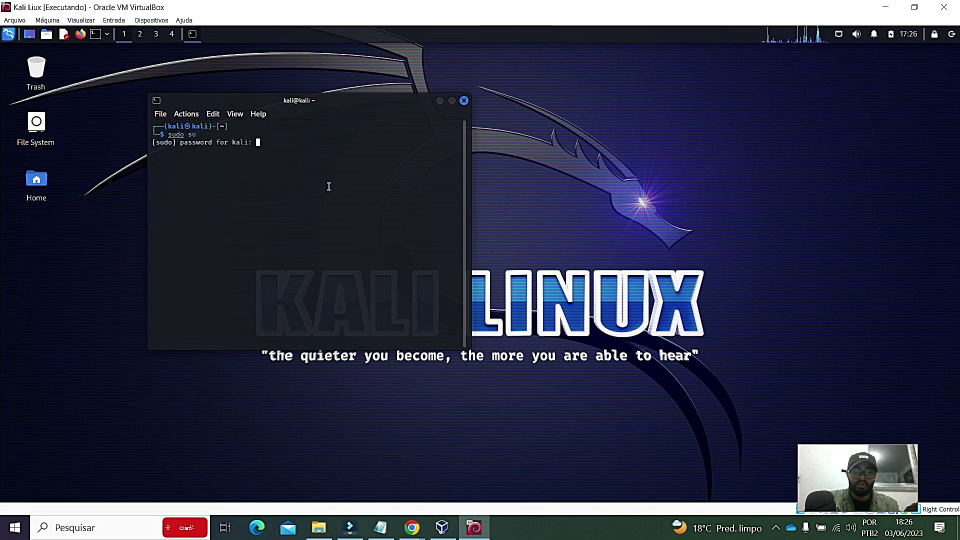
pyautogui.press('Return')
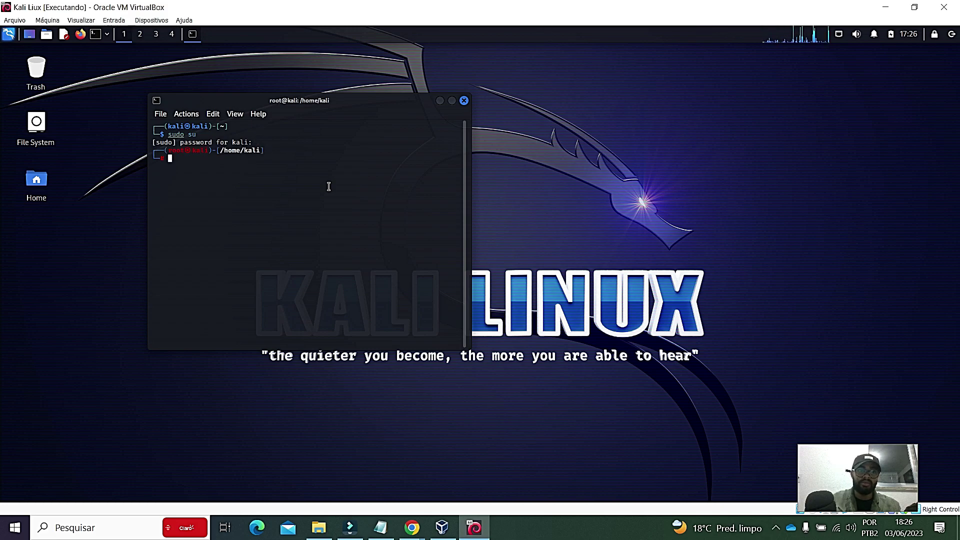
# Step: Maximize the terminal window and enlarge its text for readability
pyautogui.click(451, 100)
pyautogui.hotkey('ctrl', '+')
pyautogui.hotkey('ctrl', '+')
pyautogui.hotkey('ctrl', '+')
pyautogui.hotkey('ctrl', '+')
pyautogui.hotkey('ctrl', '+')
pyautogui.hotkey('ctrl', '+')
pyautogui.hotkey('ctrl', '+')
pyautogui.hotkey('ctrl', '+')
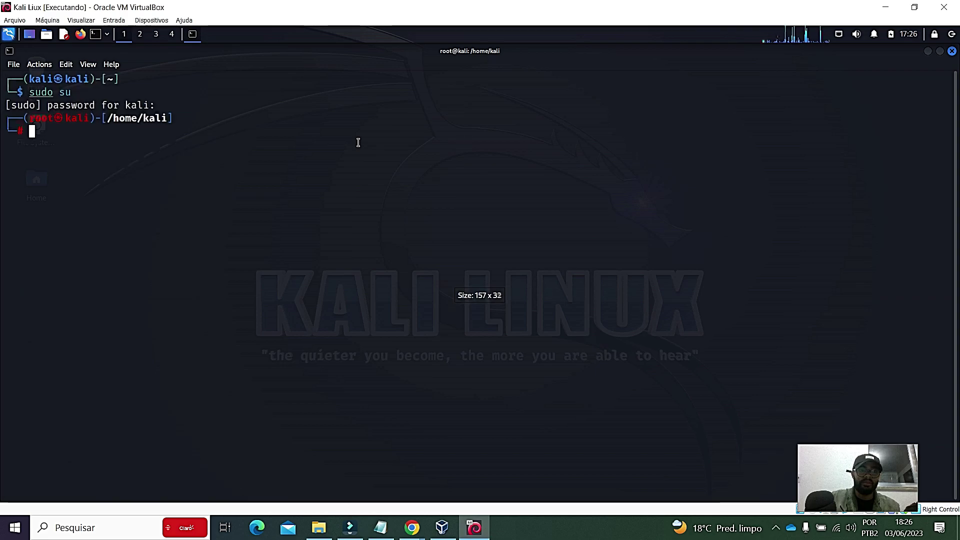
# Step: Test the Brazilian keyboard layout at the prompt with the characters ç, \ and /, erasing each one
pyautogui.write('ç')
pyautogui.press('BackSpace')
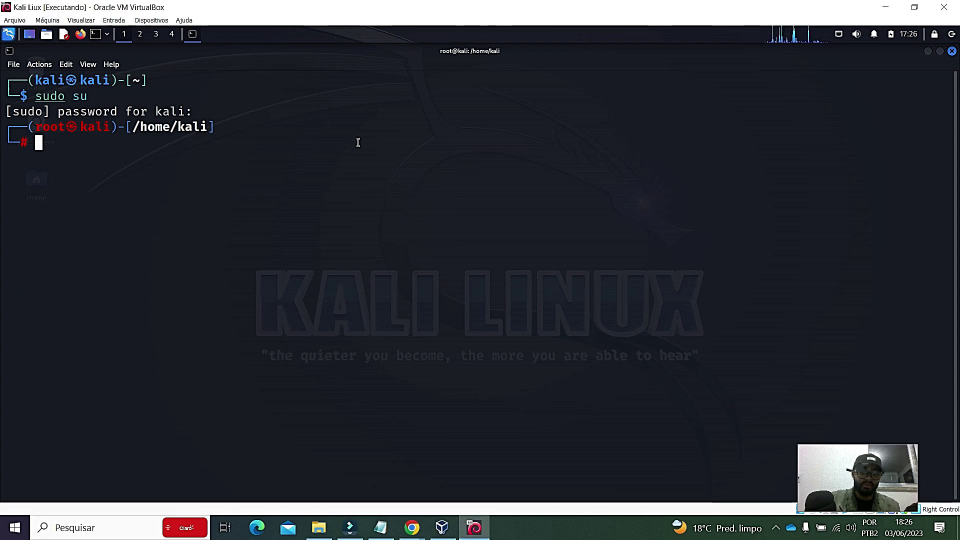
pyautogui.write('\\')
pyautogui.press('BackSpace')
pyautogui.write('/')
pyautogui.press('BackSpace')
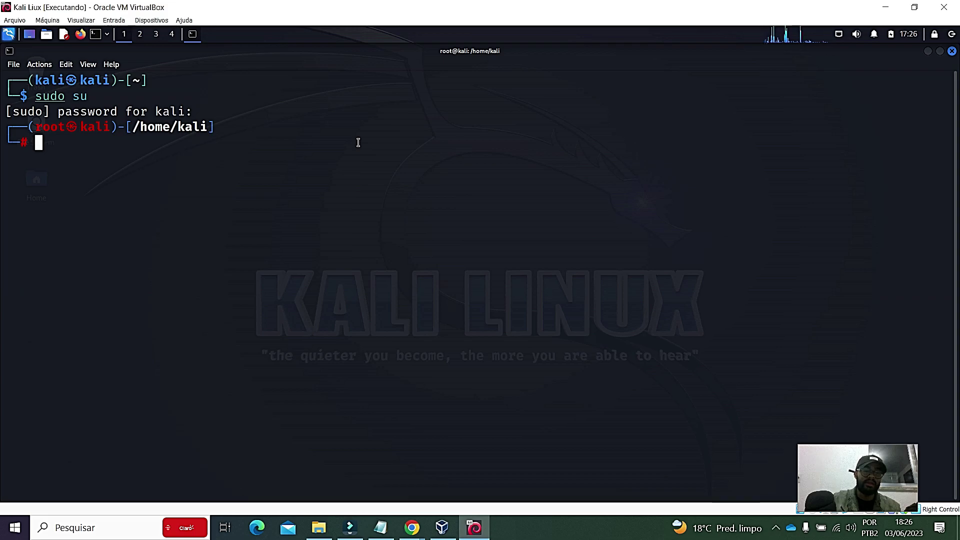
pyautogui.write('w')
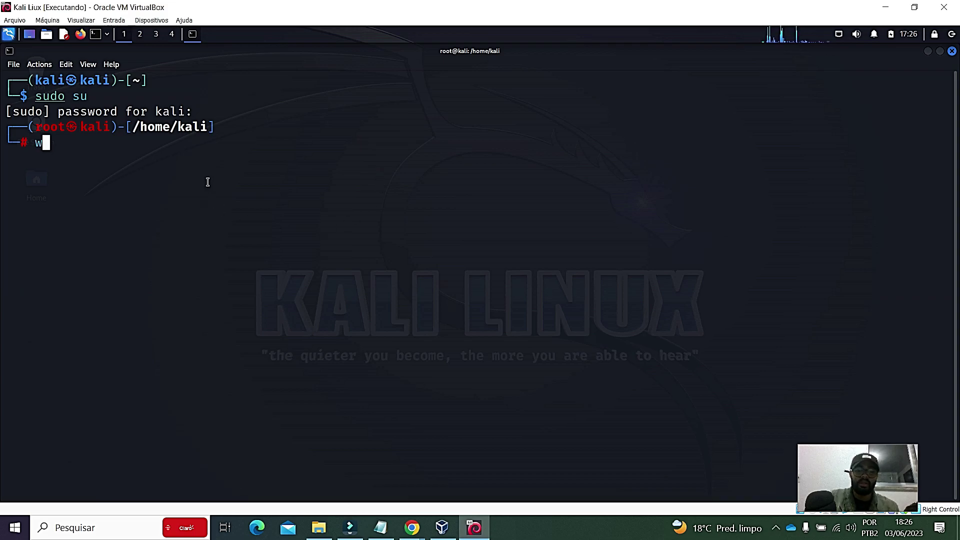
pyautogui.write('hami')
pyautogui.press('Return')
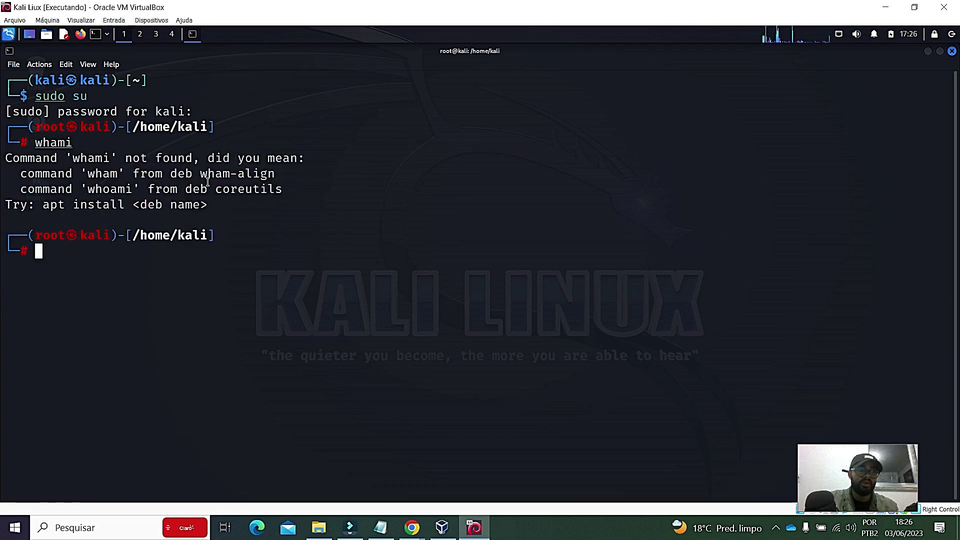
# Step: Run whoami, pwd and uname -a to check the current user, working directory and kernel version
pyautogui.write('whoami')
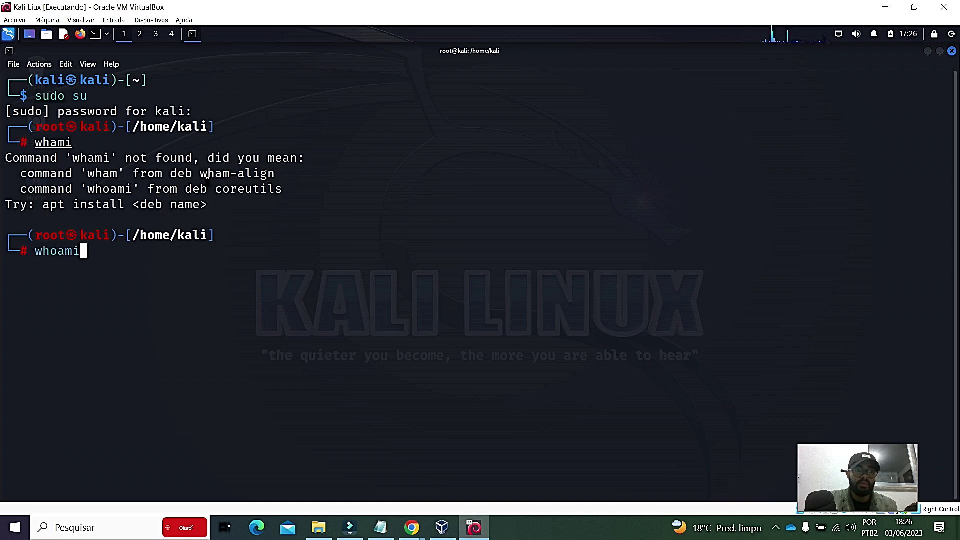
pyautogui.press('Return')
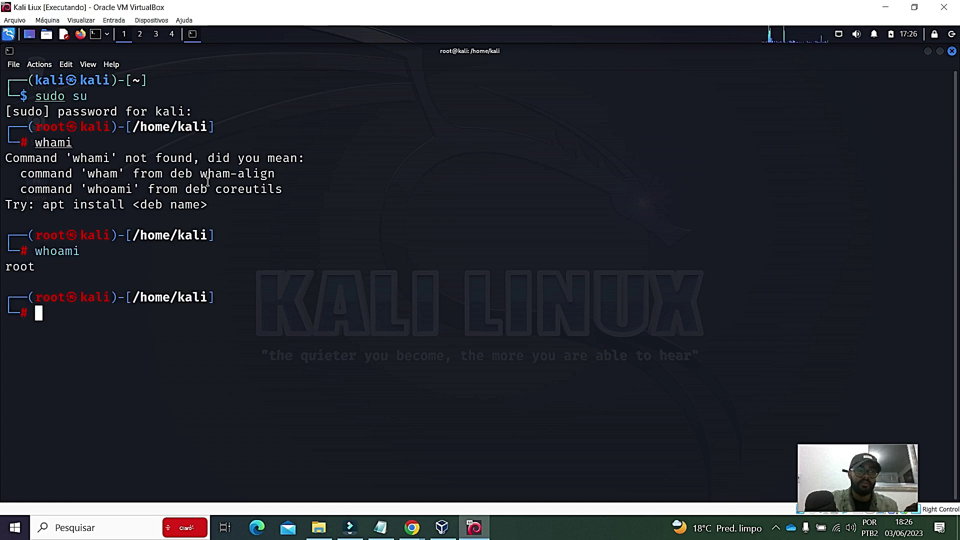
pyautogui.write('pwd')
pyautogui.press('Return')
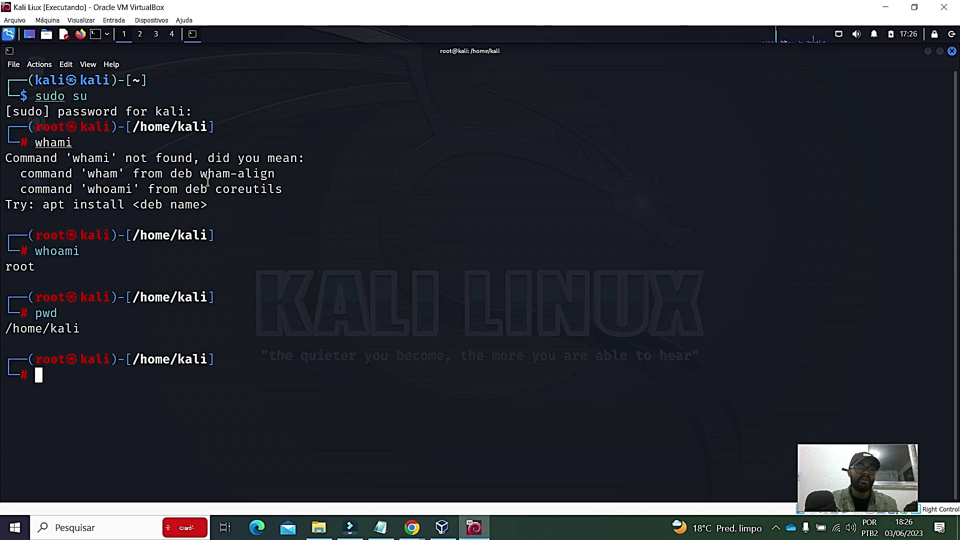
pyautogui.write('uname -a')
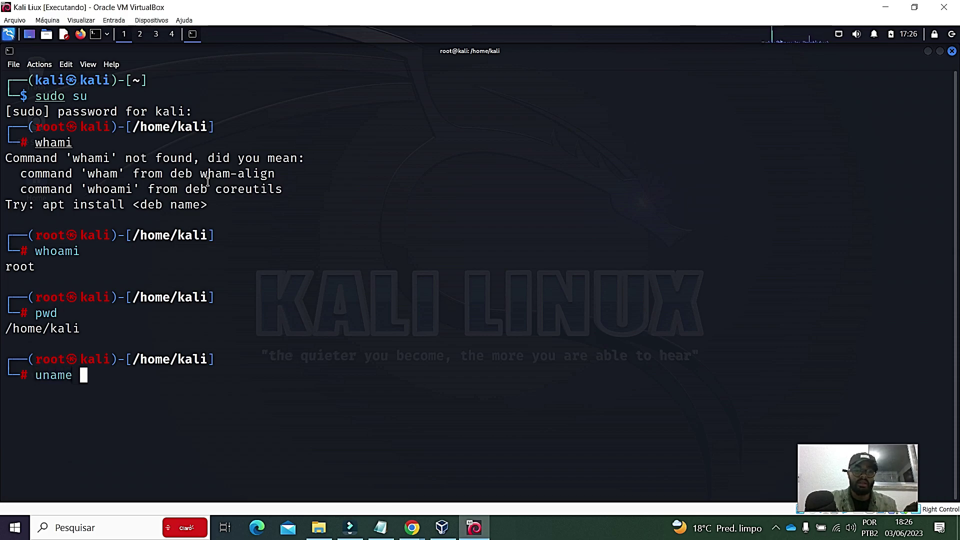
pyautogui.press('Return')
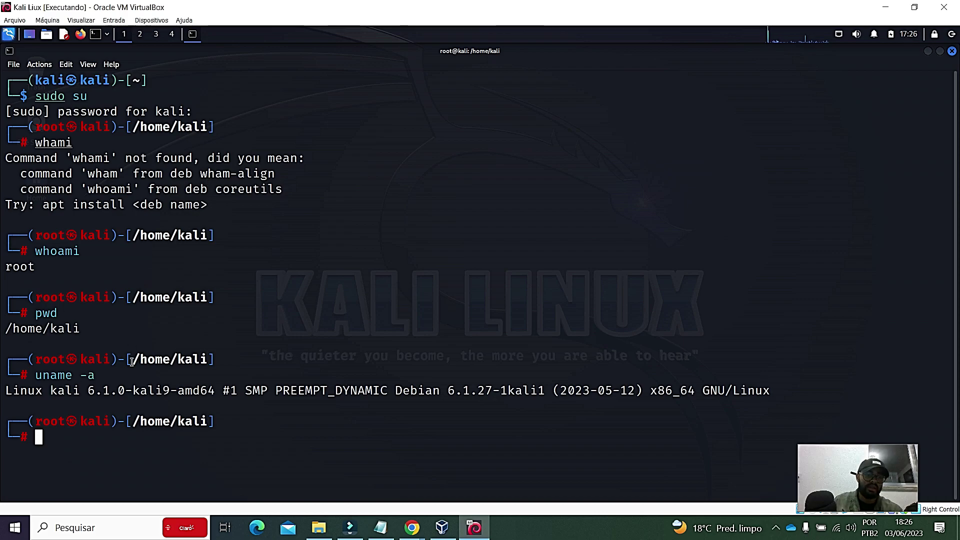
pyautogui.moveTo(174, 394); pyautogui.dragTo(90, 391)
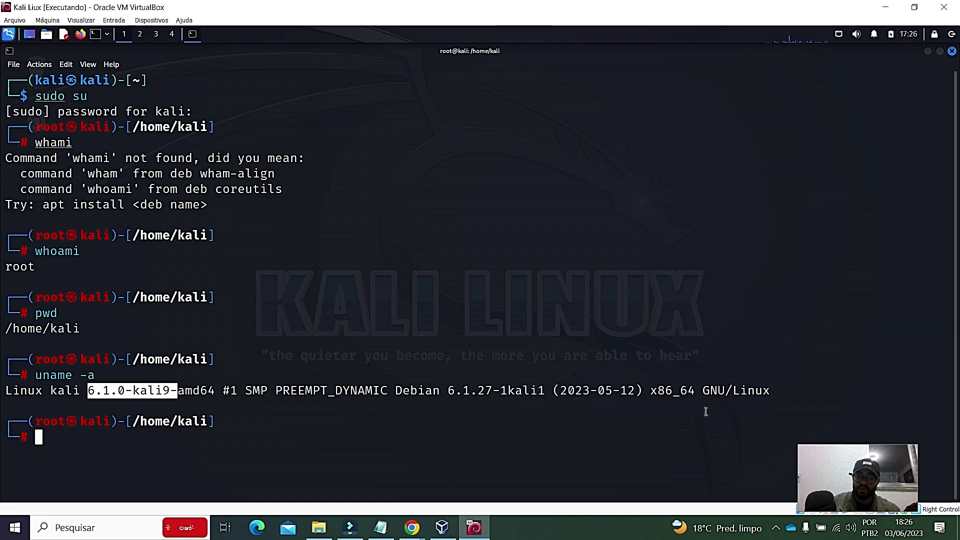
pyautogui.click(505, 236)
# Step: Look through Kali's application categories, from Information Gathering to Reporting Tools, and return to the terminal
pyautogui.click(9, 34)
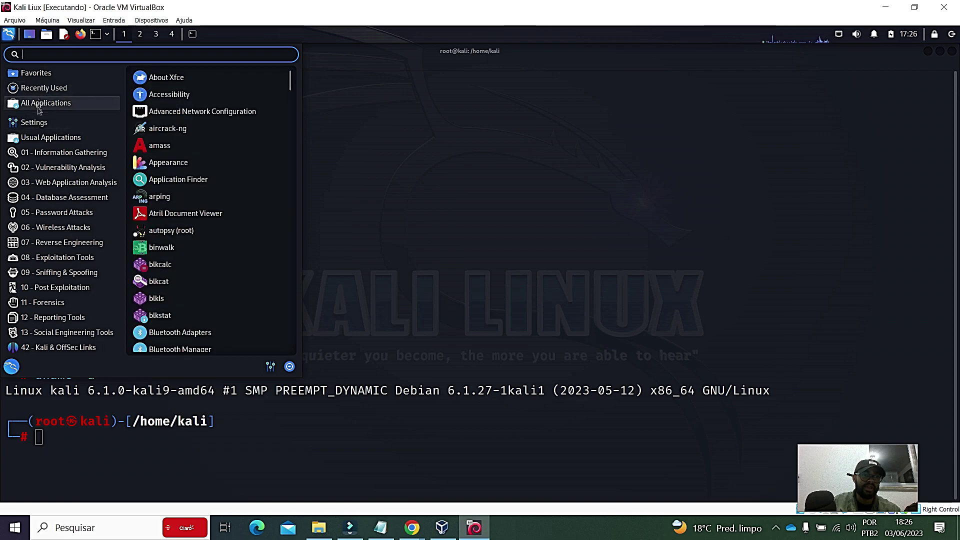
pyautogui.moveTo(49, 154)
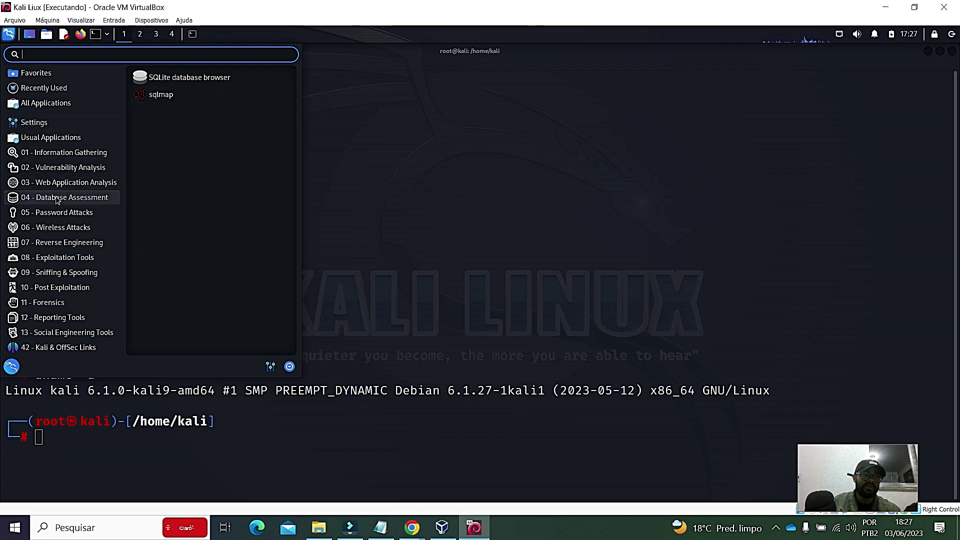
pyautogui.moveTo(58, 216)
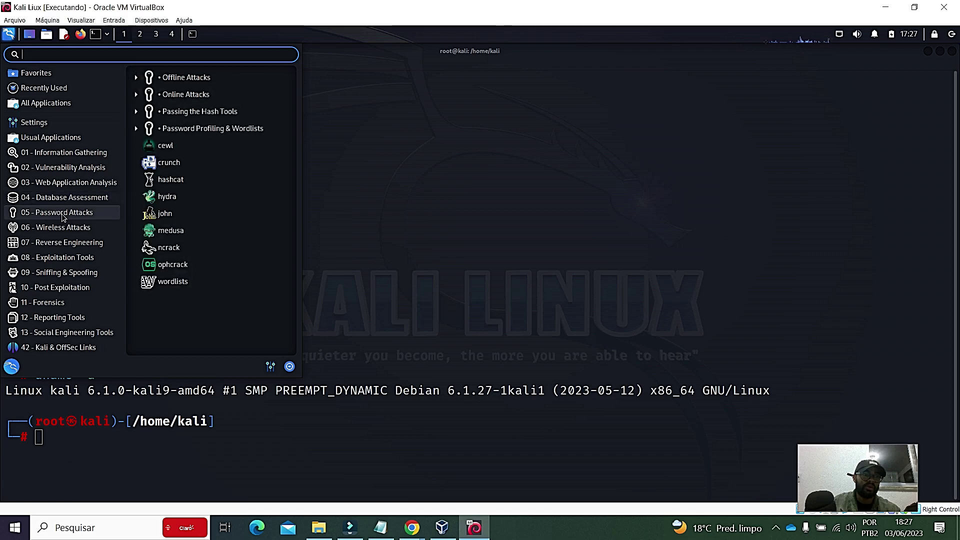
pyautogui.moveTo(71, 244)
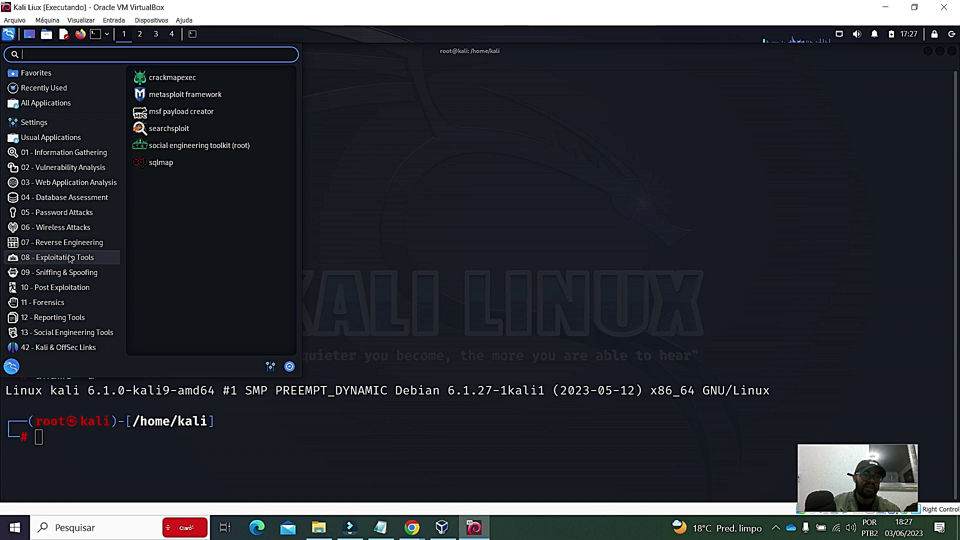
pyautogui.moveTo(63, 278)
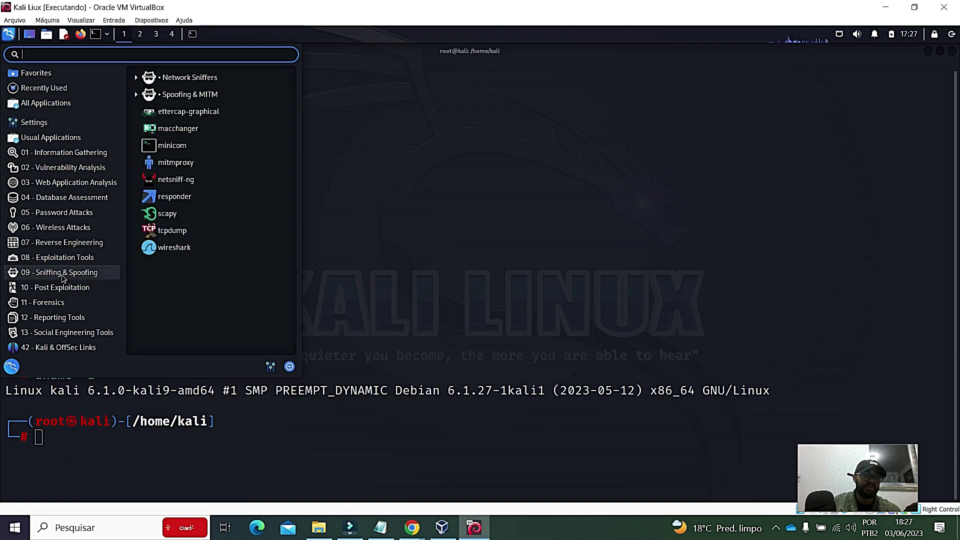
pyautogui.moveTo(55, 309)
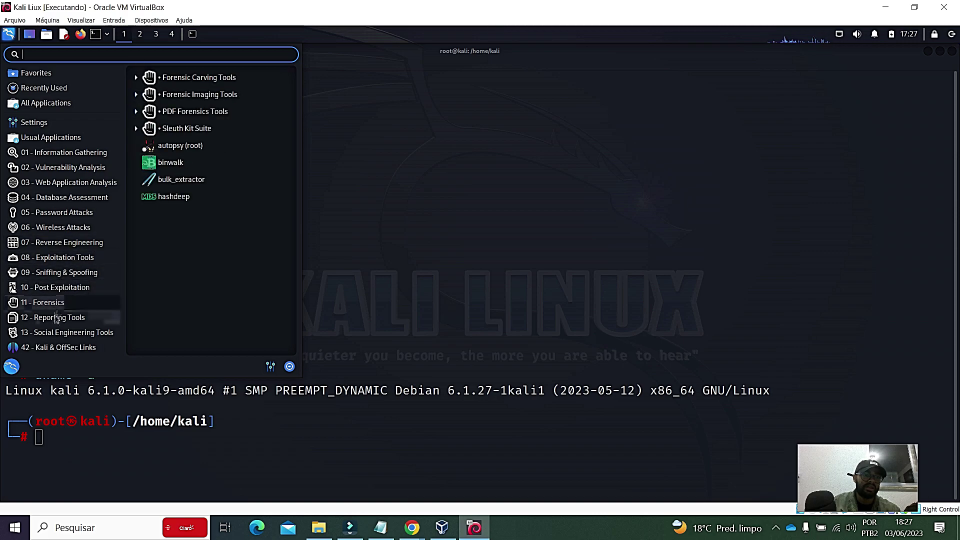
pyautogui.click(496, 201)
pyautogui.write('n')
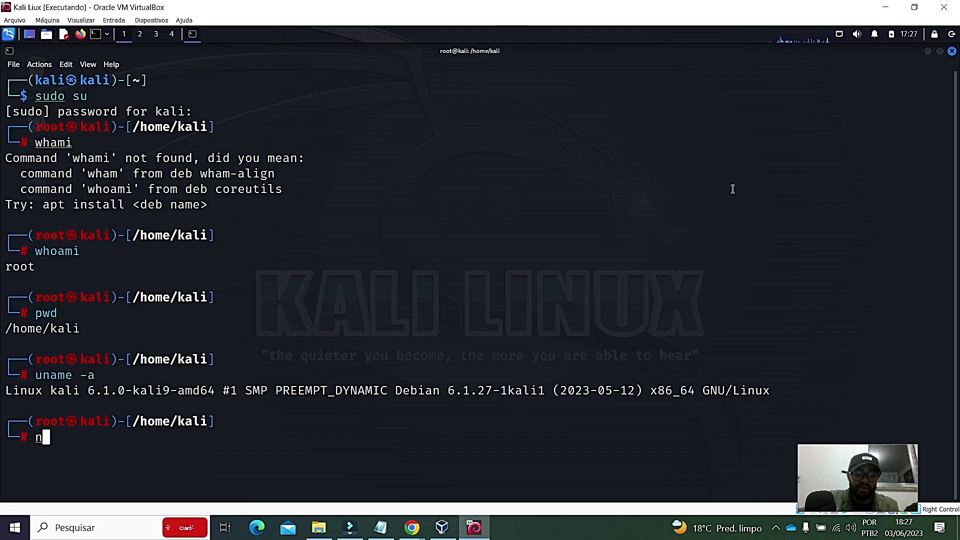
pyautogui.write('mP')
pyautogui.press('BackSpace')
pyautogui.write('P')
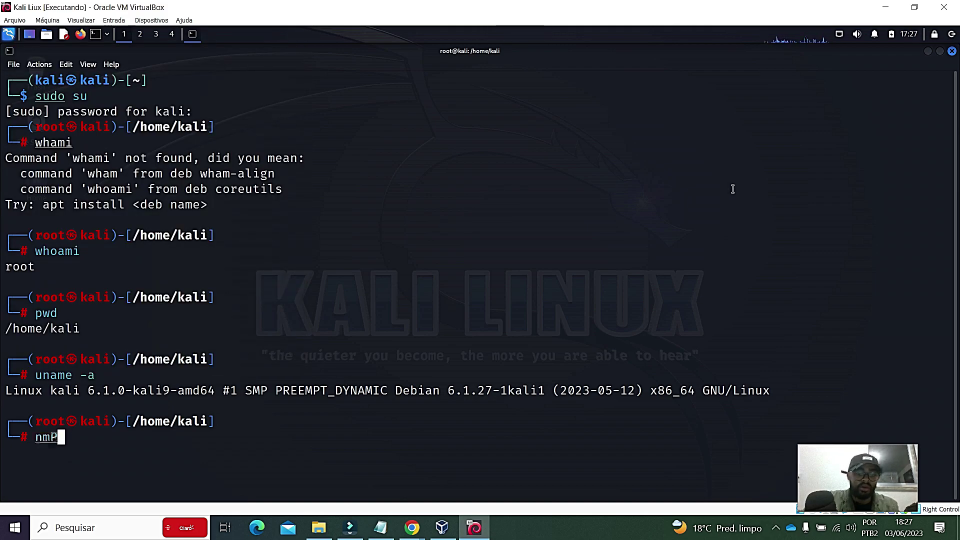
pyautogui.press('Return')
pyautogui.write('NM')
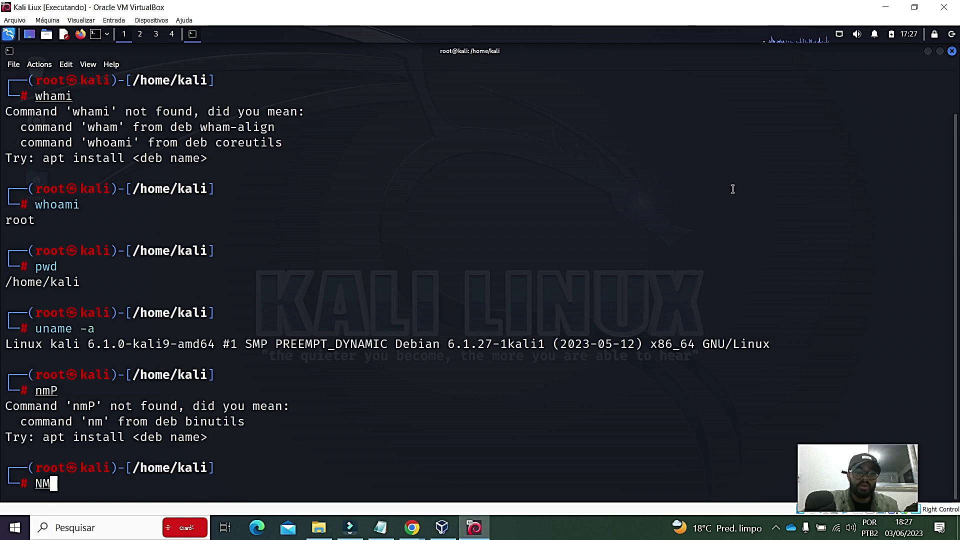
pyautogui.press('BackSpace')
pyautogui.press('BackSpace')
pyautogui.write('NMA')
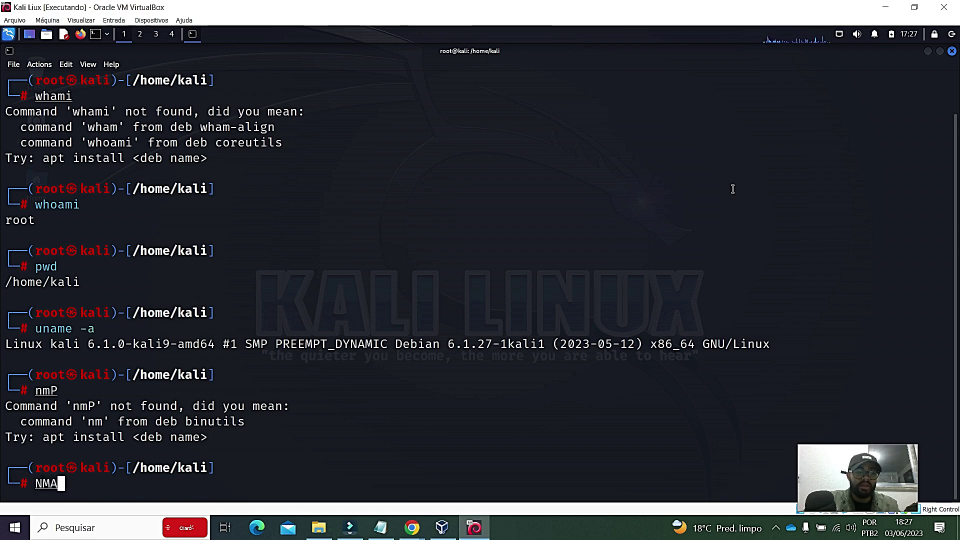
pyautogui.press('BackSpace')
pyautogui.press('BackSpace')
pyautogui.press('BackSpace')
# Step: Run nmap without arguments and look through its list of scan options
pyautogui.write('nm')
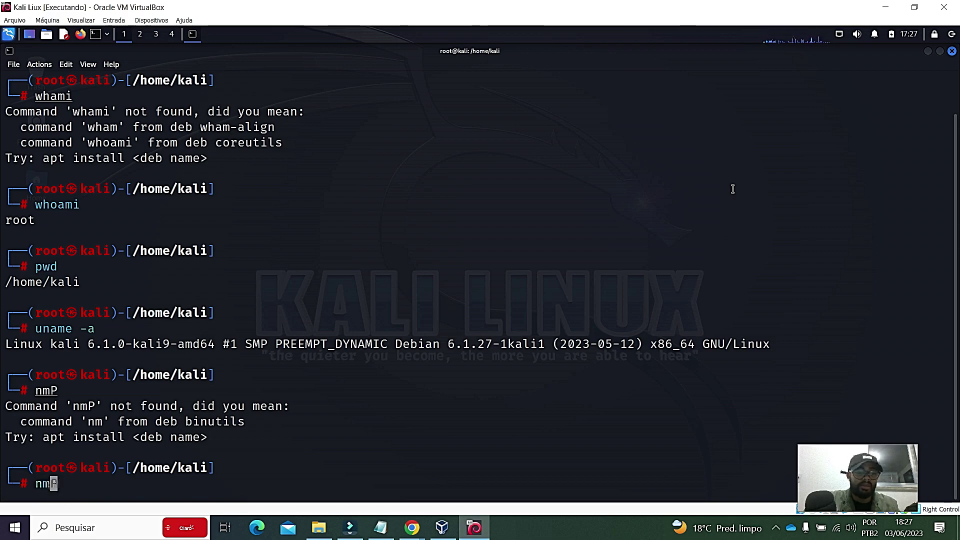
pyautogui.write('ap')
pyautogui.press('Return')
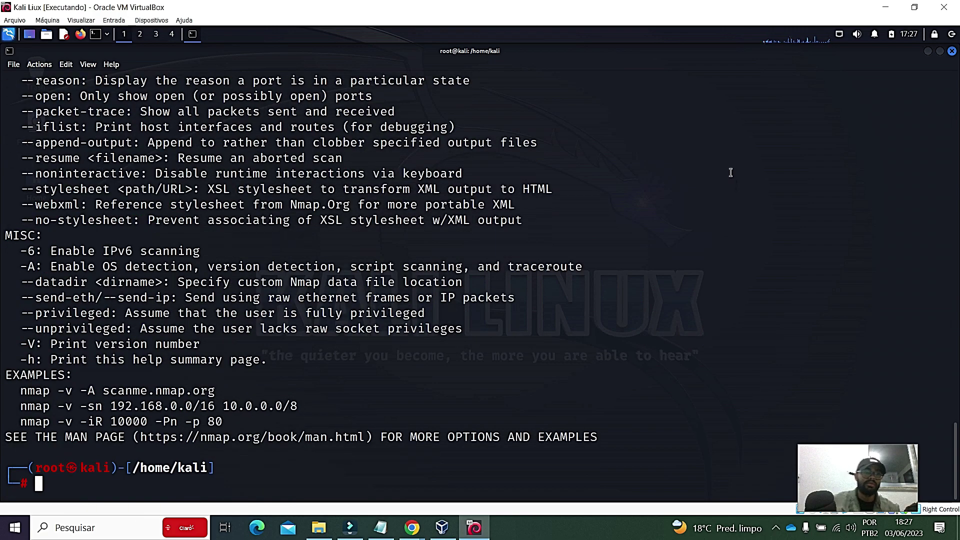
pyautogui.scroll(10, 95, 245)
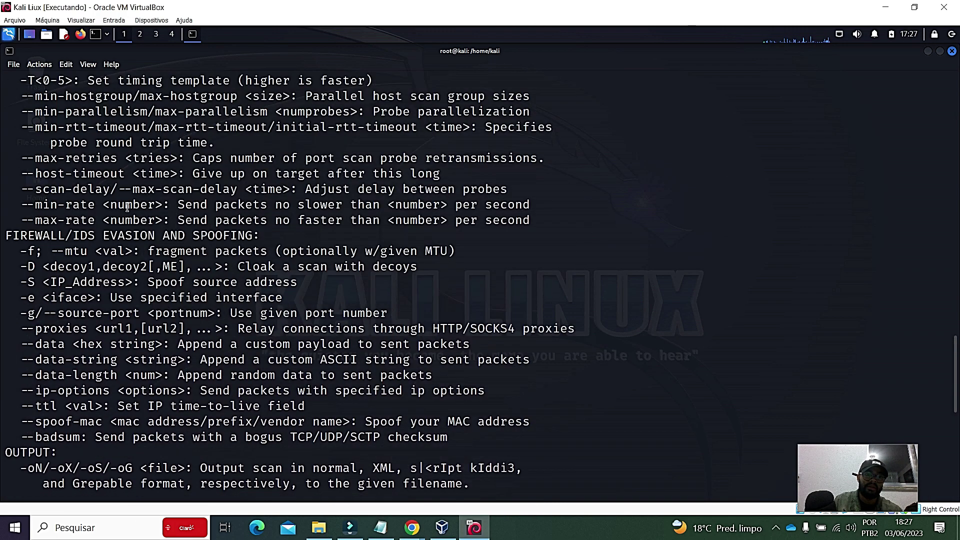
# Step: Close the Kali virtual machine by powering it off
pyautogui.click(944, 8)
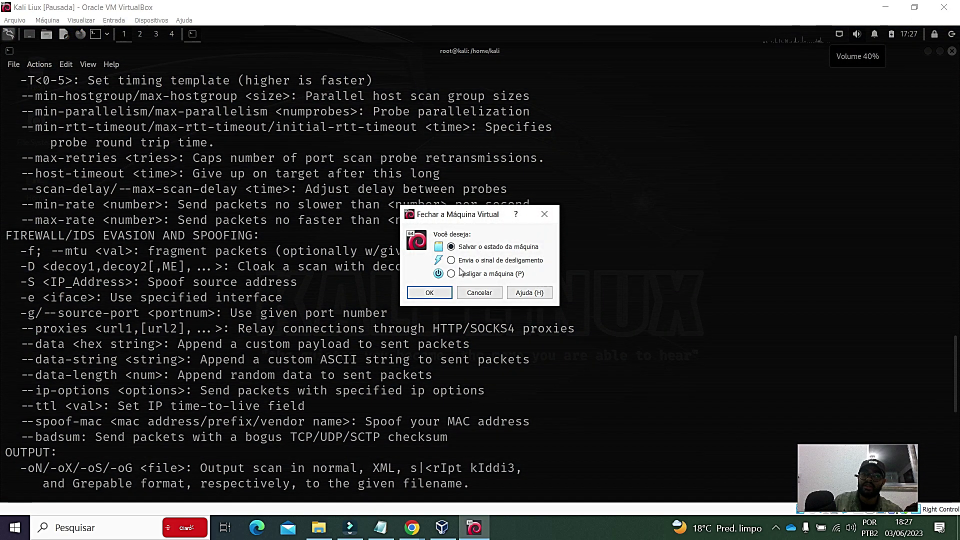
pyautogui.click(451, 273)
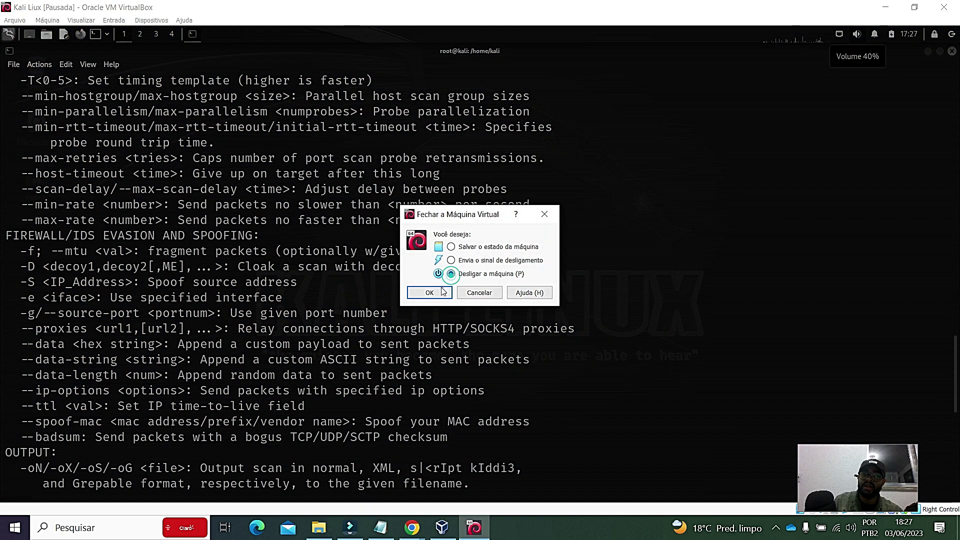
pyautogui.click(436, 292)
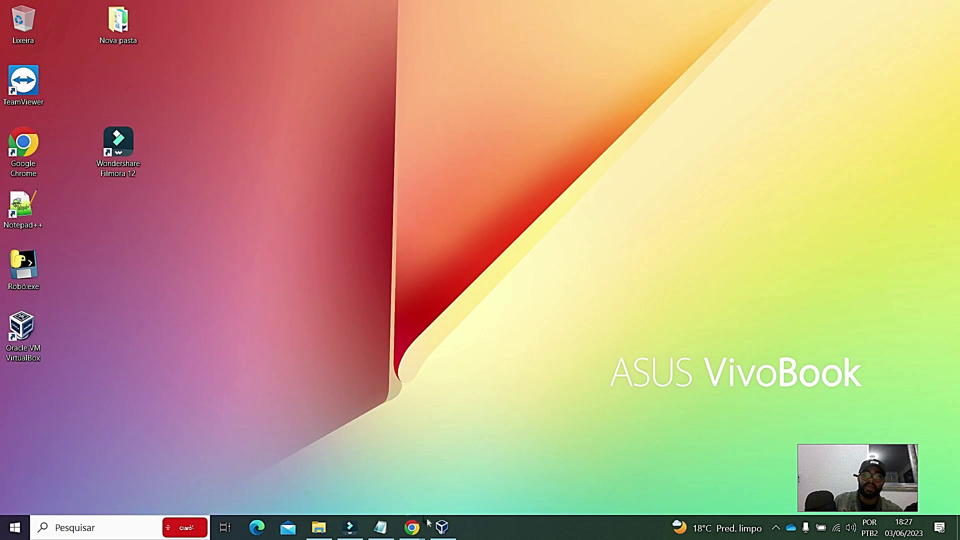
# Step: Switch to the VirtualBox Manager, create a snapshot of the Kali Liux machine named "Padrão" and close the manager
pyautogui.click(439, 525)
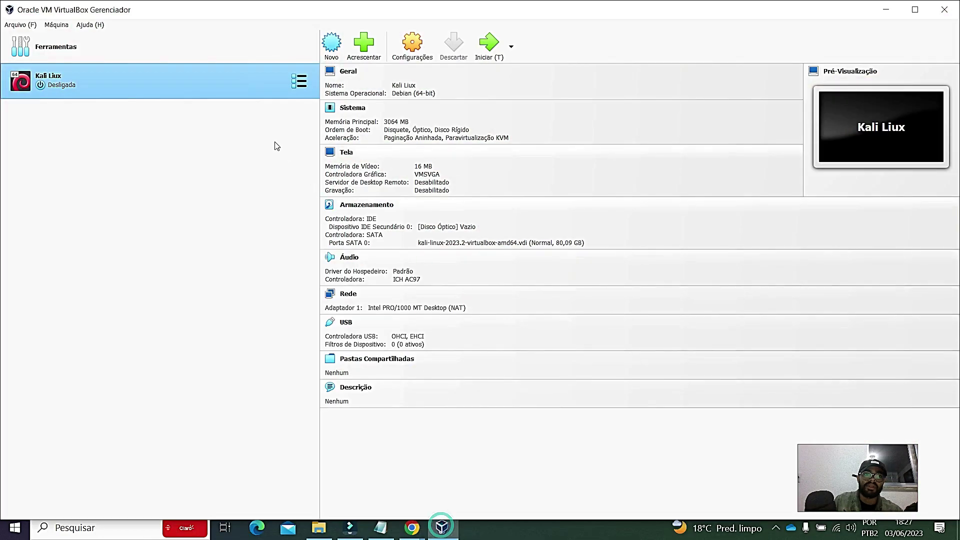
pyautogui.click(298, 81)
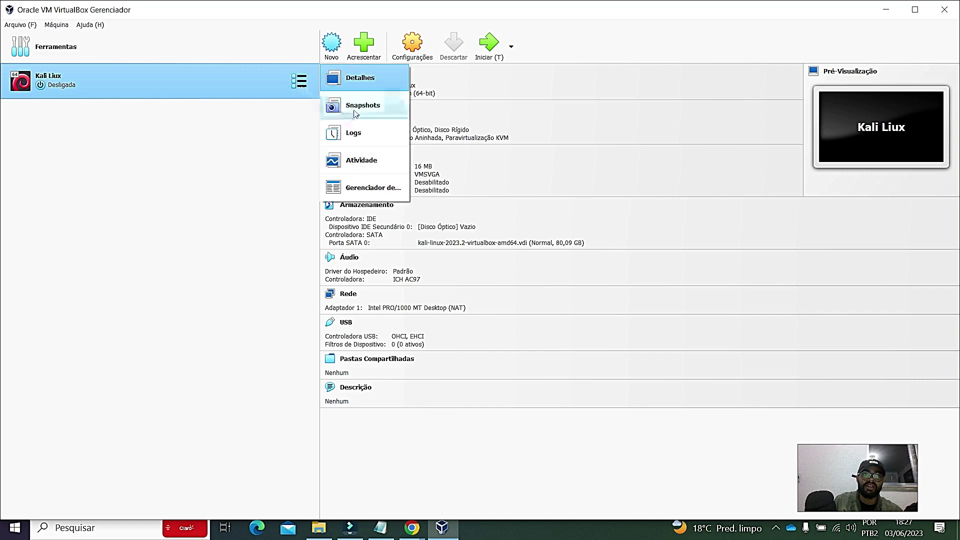
pyautogui.click(353, 106)
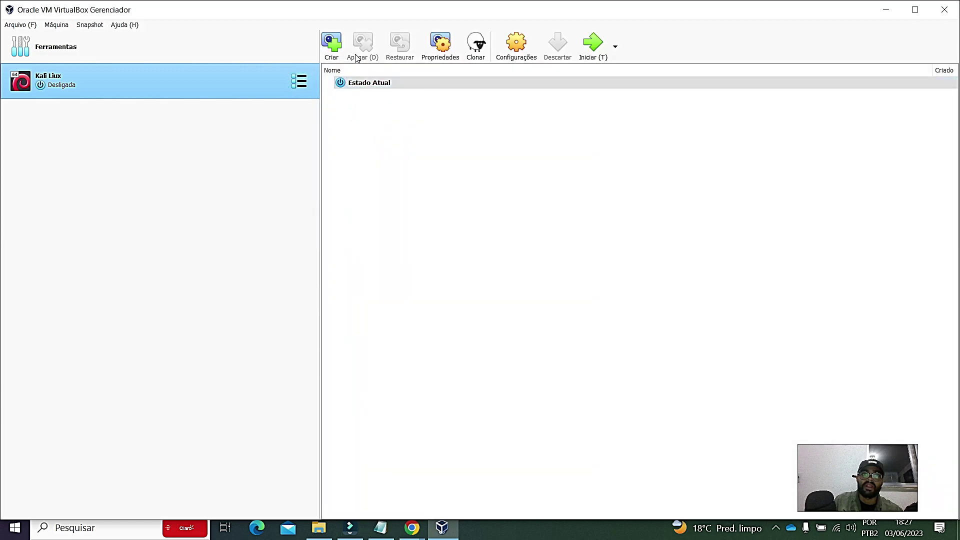
pyautogui.click(332, 44)
pyautogui.tripleClick(461, 206)
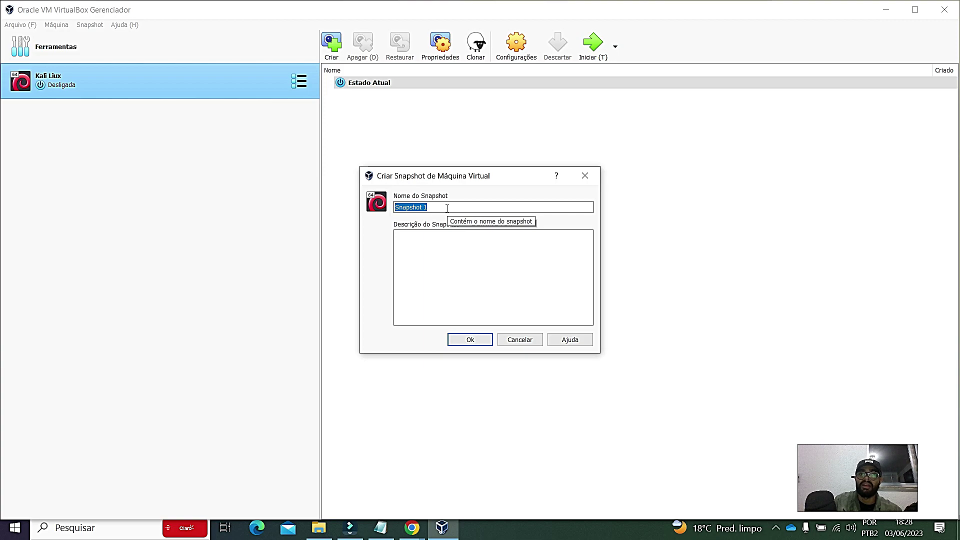
pyautogui.write('P')
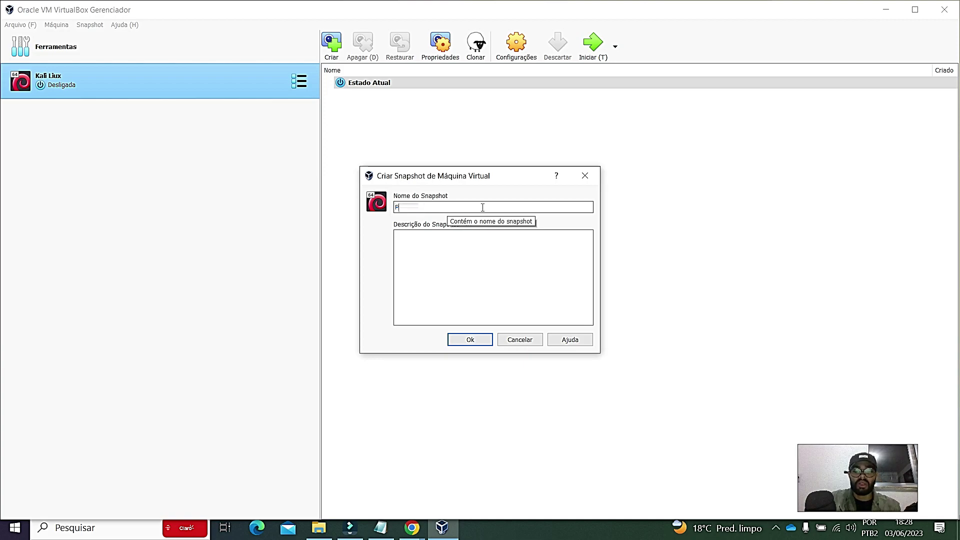
pyautogui.write('adrão')
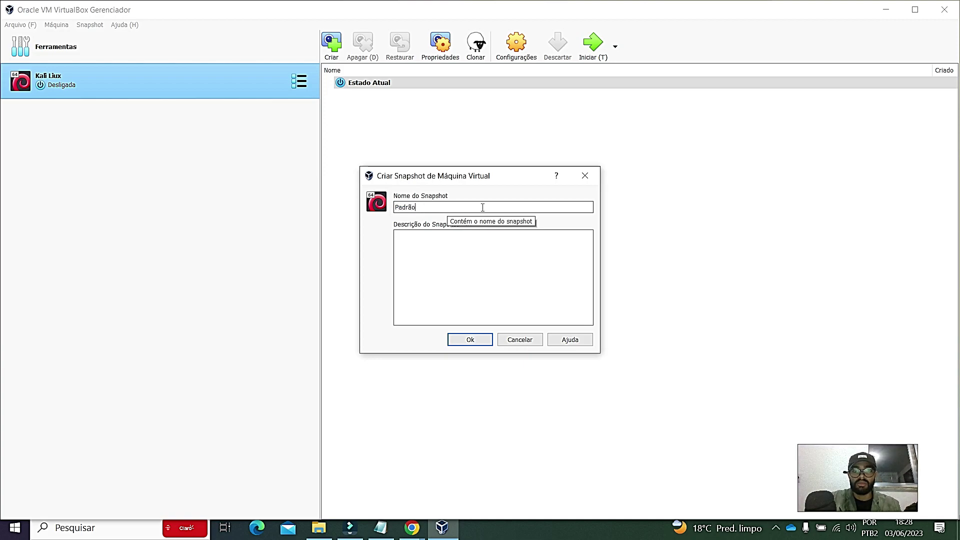
pyautogui.click(467, 339)
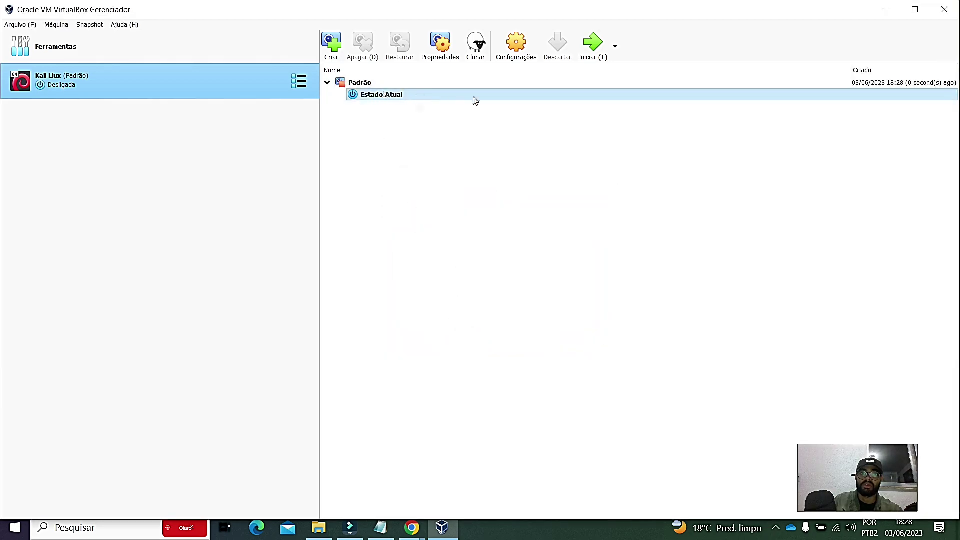
pyautogui.click(956, 15)
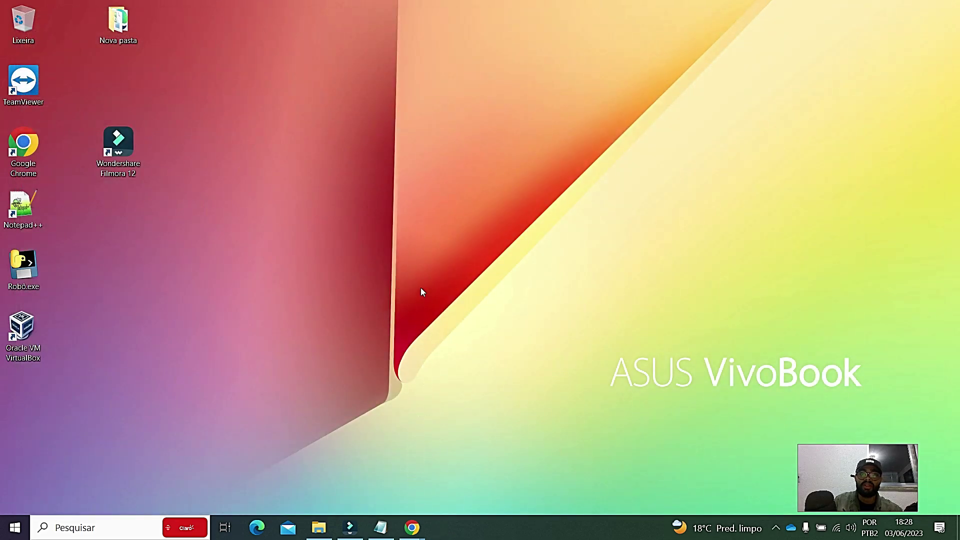